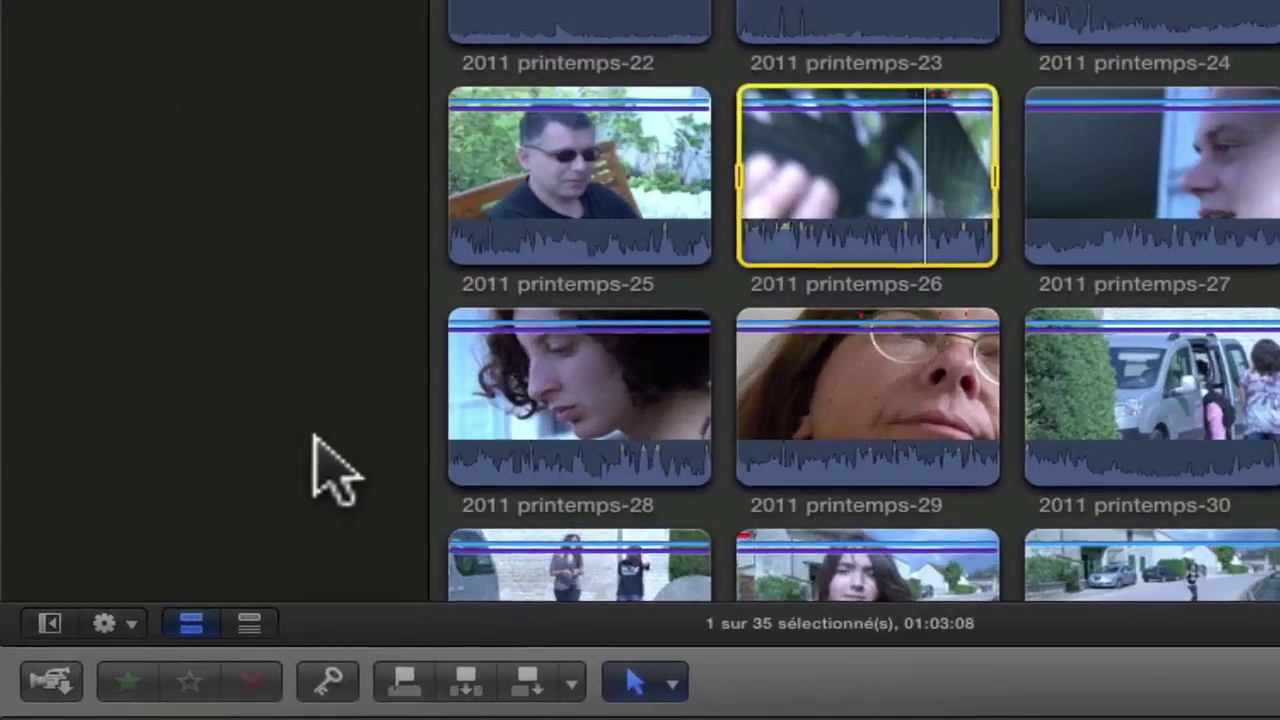
# Step: Switch the clips to list view, return to filmstrips, and adjust the clip-duration slider
pyautogui.click(245, 624)
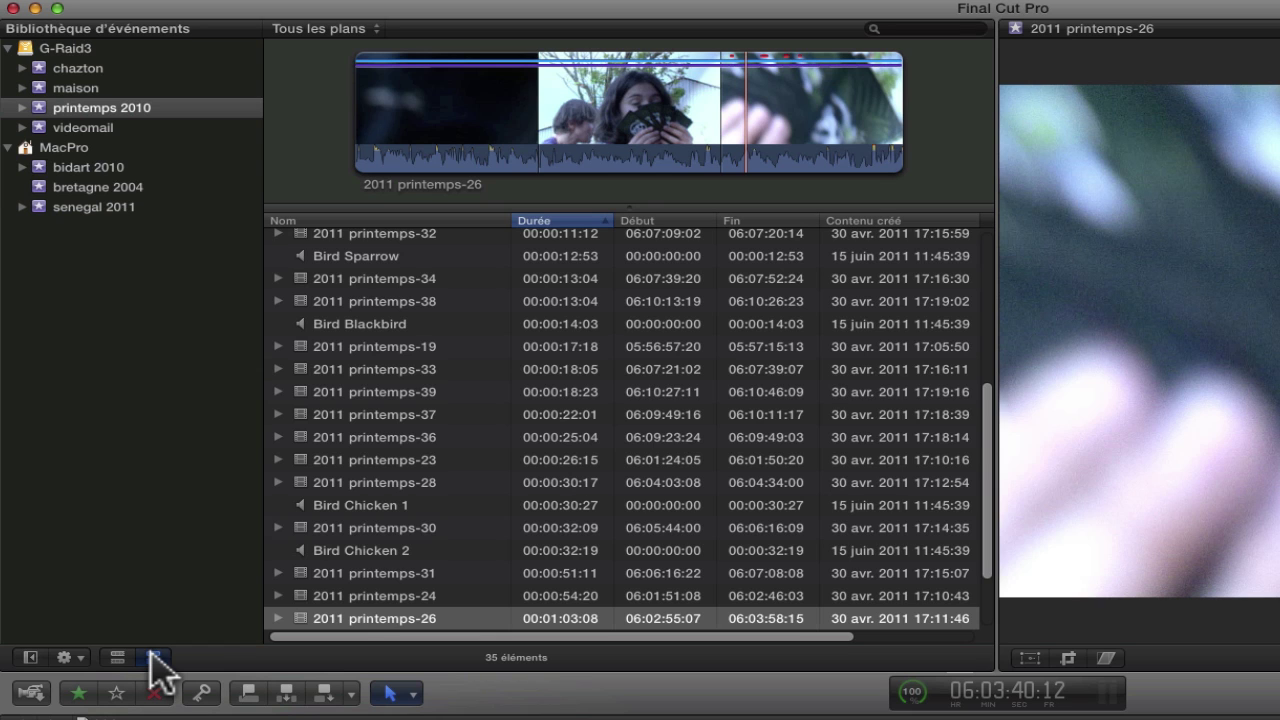
pyautogui.click(117, 657)
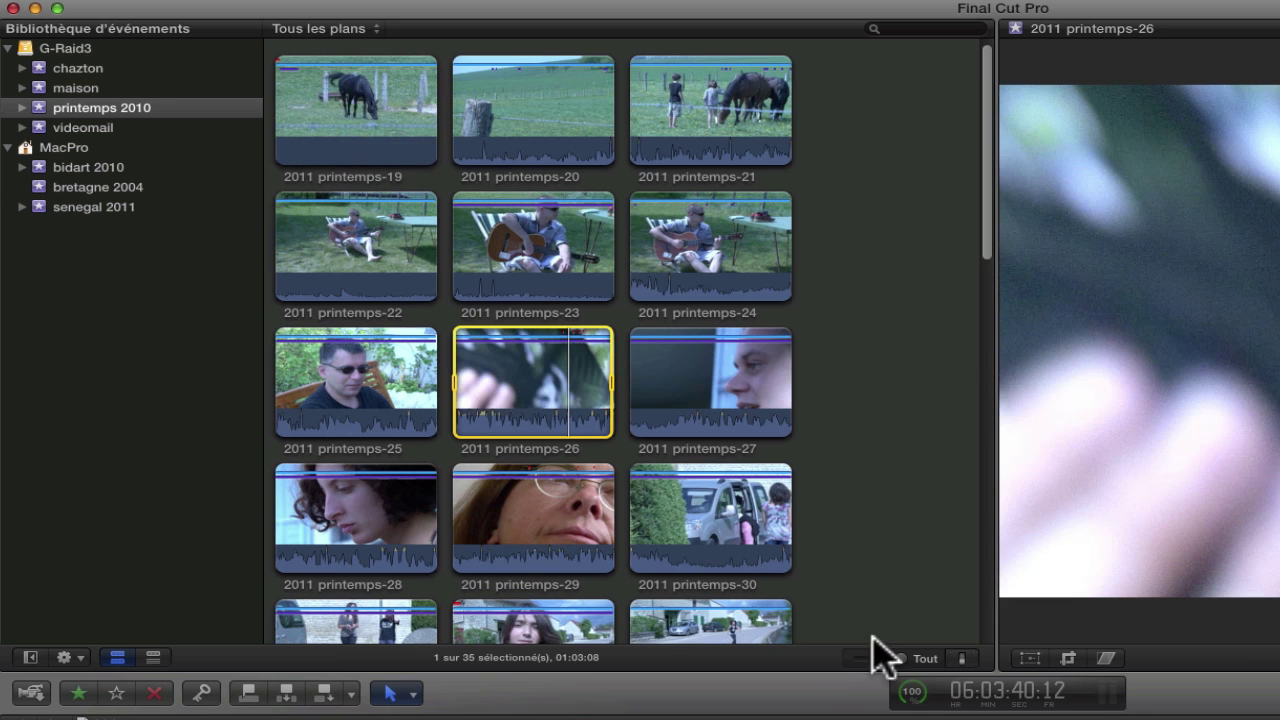
pyautogui.moveTo(900, 655); pyautogui.dragTo(906, 655)
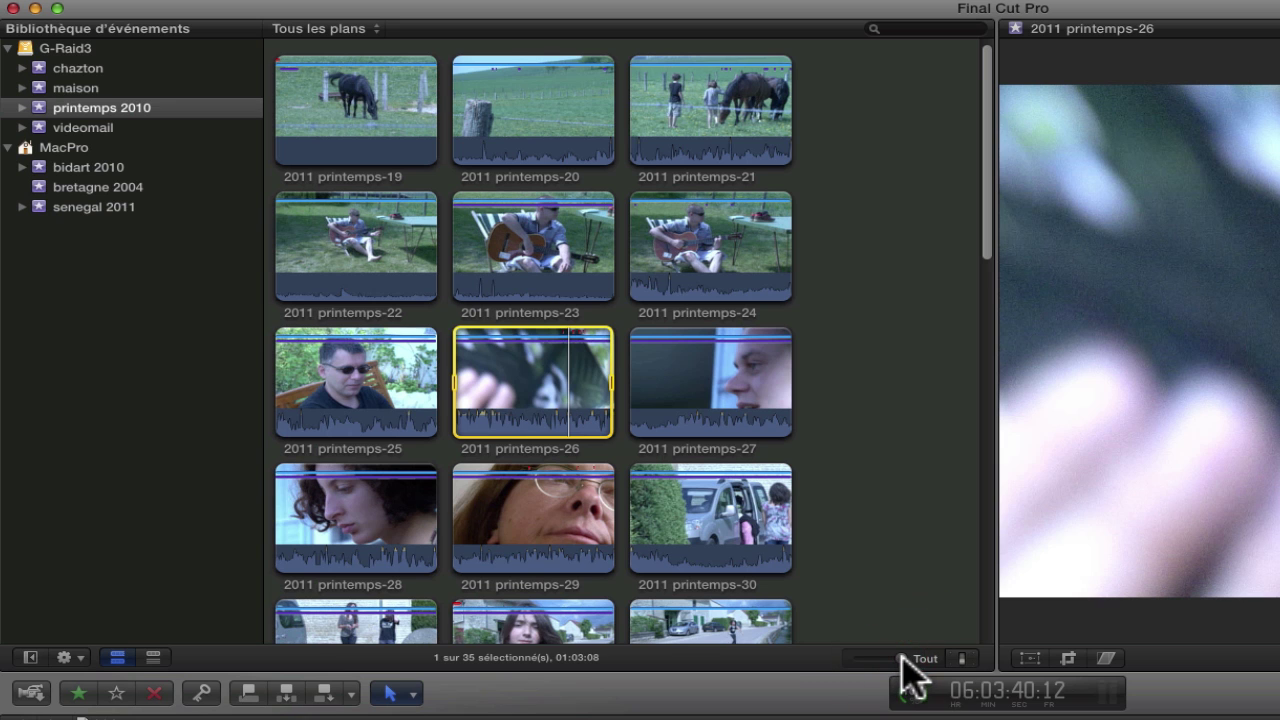
pyautogui.click(907, 657)
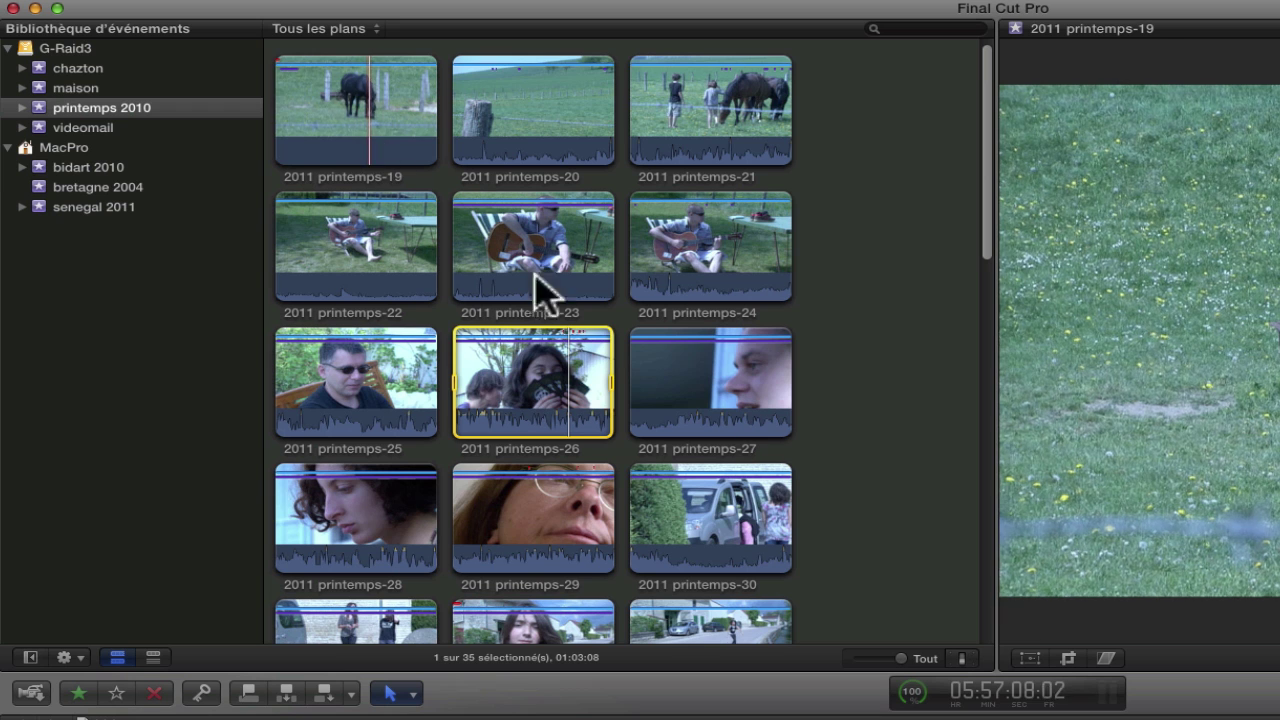
pyautogui.click(898, 658)
# Step: Stretch thumbnails to ½ s, then 10 s per thumbnail, and select 2011 printemps-19
pyautogui.moveTo(898, 658); pyautogui.dragTo(820, 660)
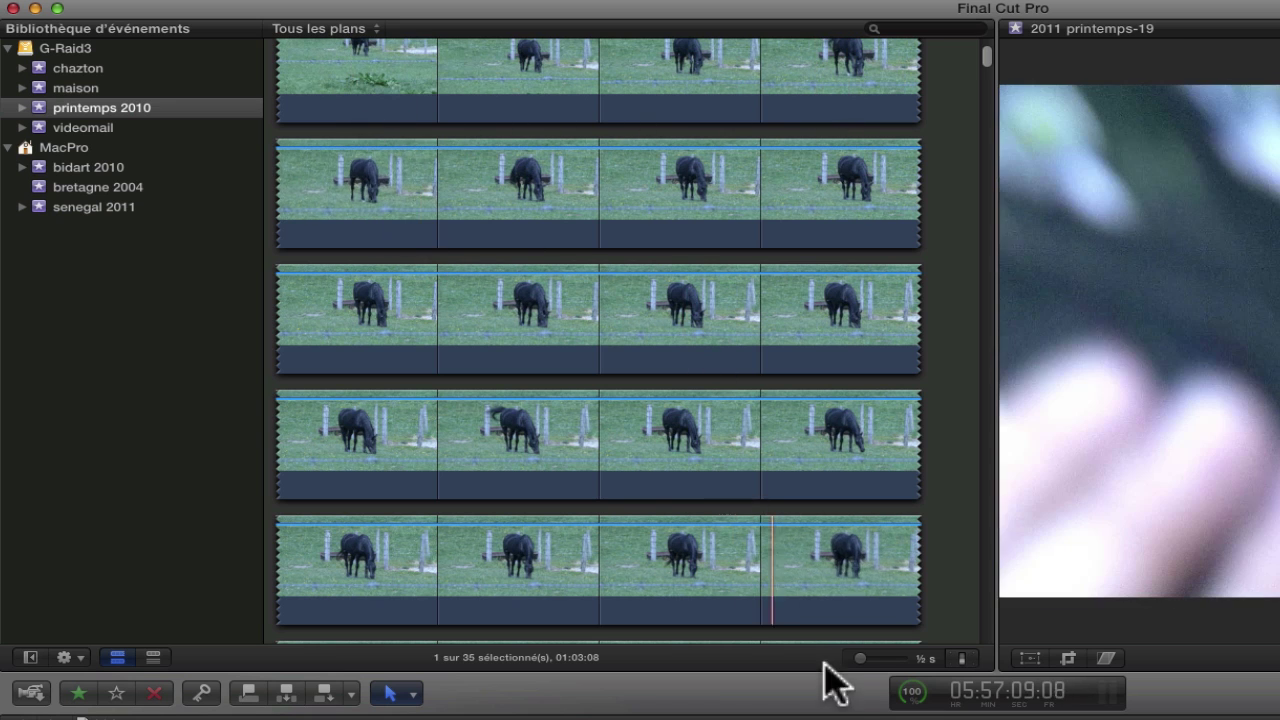
pyautogui.moveTo(858, 660); pyautogui.dragTo(880, 660)
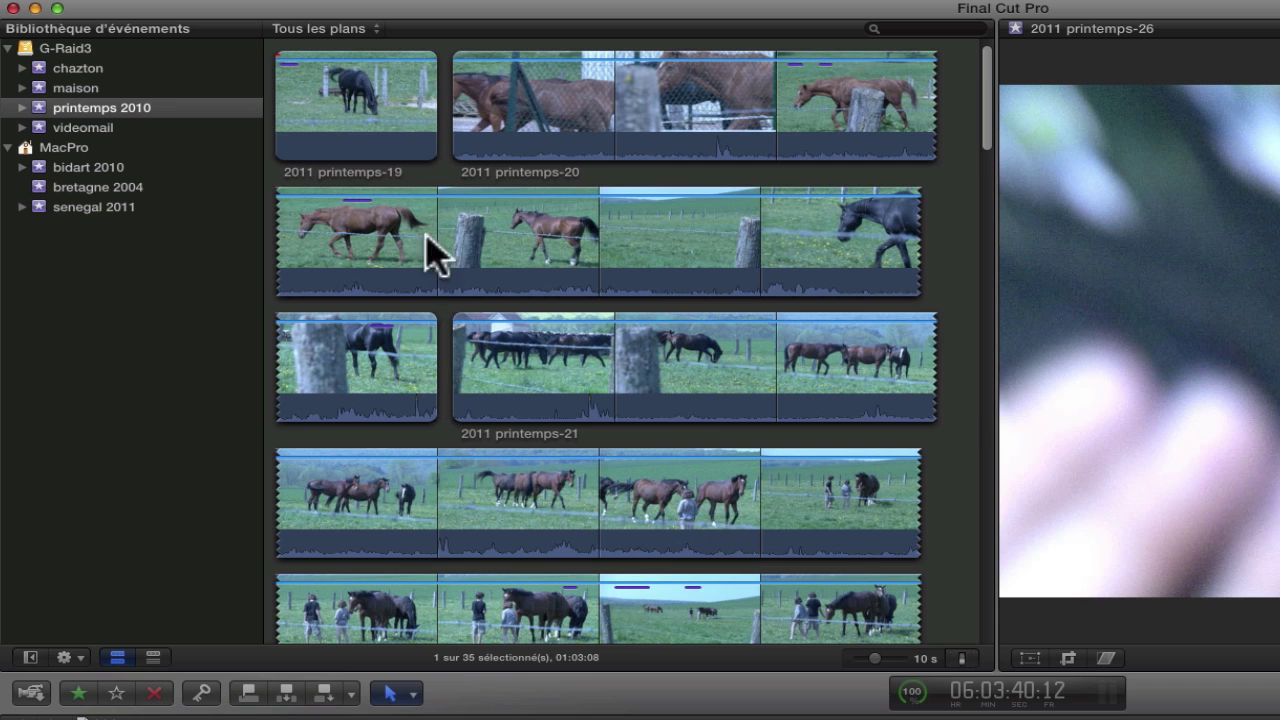
pyautogui.click(345, 150)
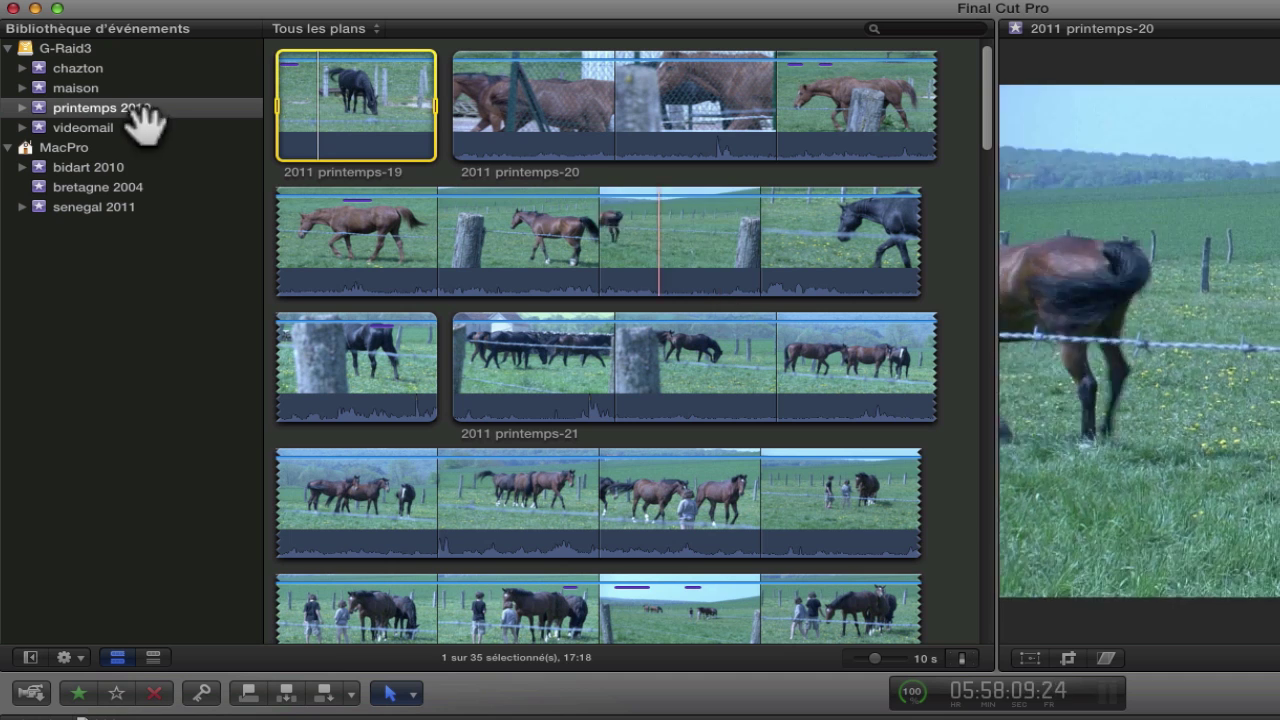
# Step: Turn off skimming, shrink Hauteur du plan, and keep Afficher les formes d'onde on
pyautogui.press('s')
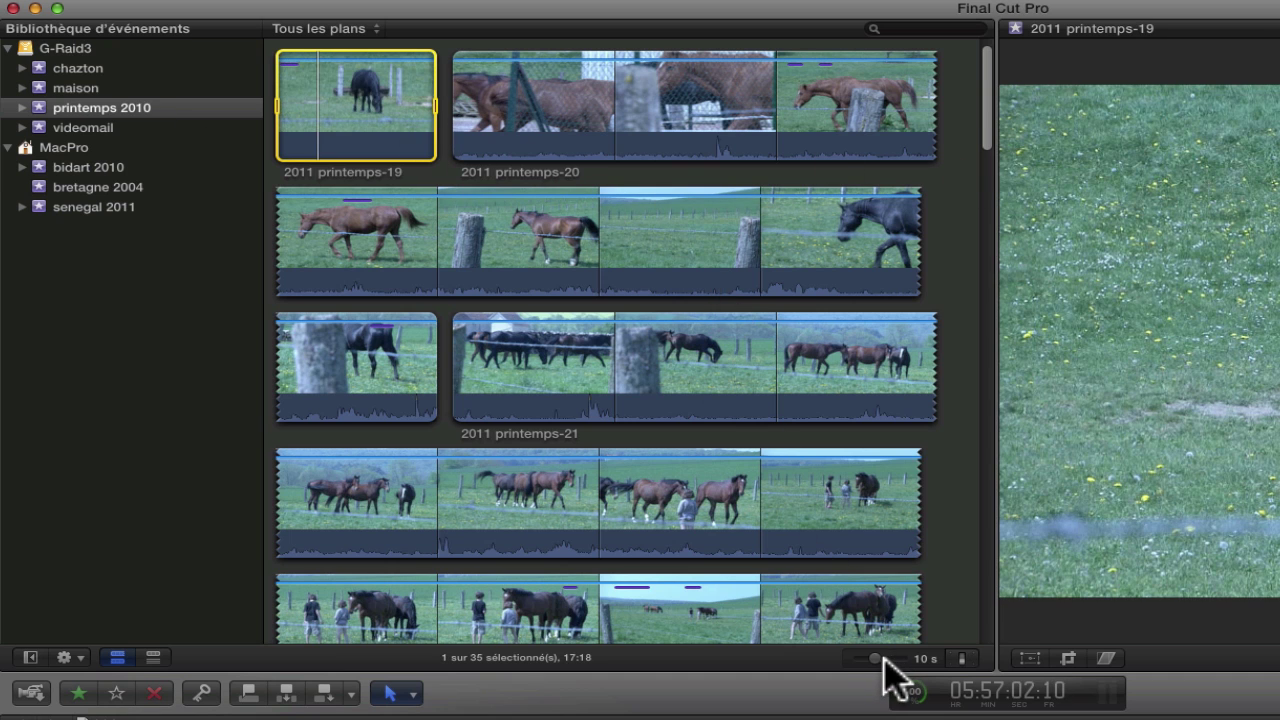
pyautogui.click(961, 658)
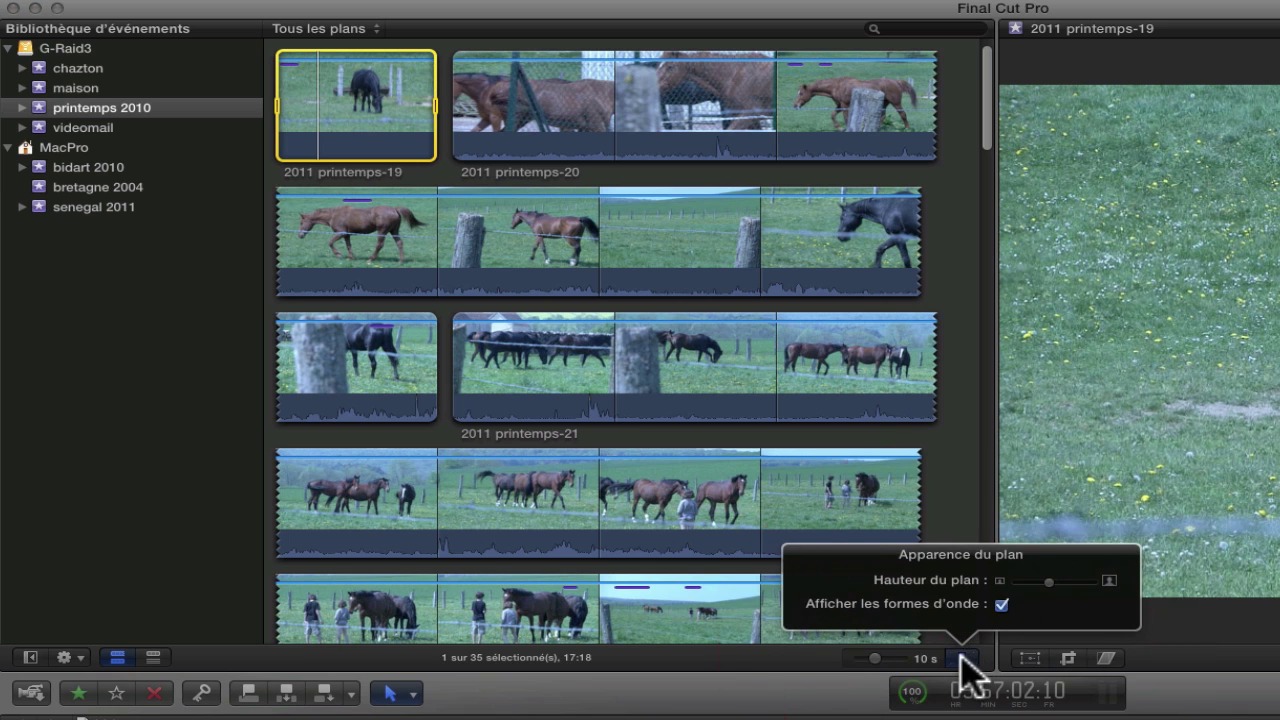
pyautogui.moveTo(1050, 583); pyautogui.dragTo(1106, 585)
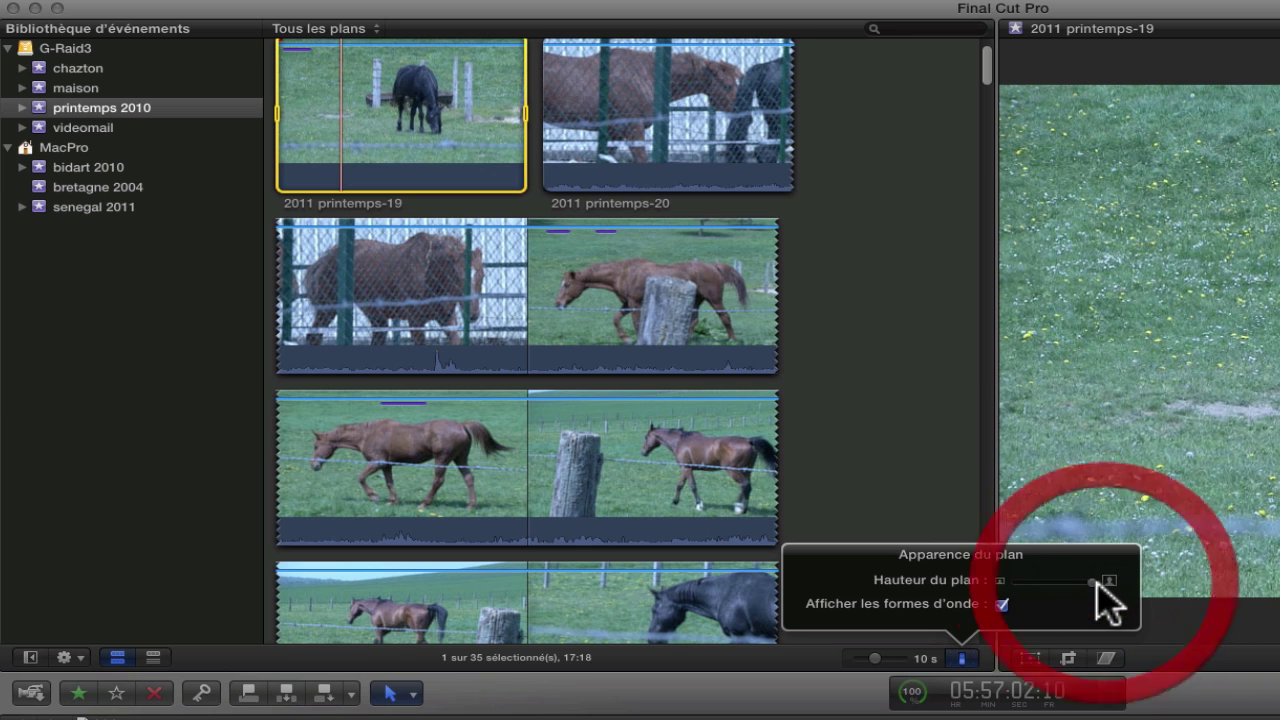
pyautogui.moveTo(1106, 585); pyautogui.dragTo(1019, 585)
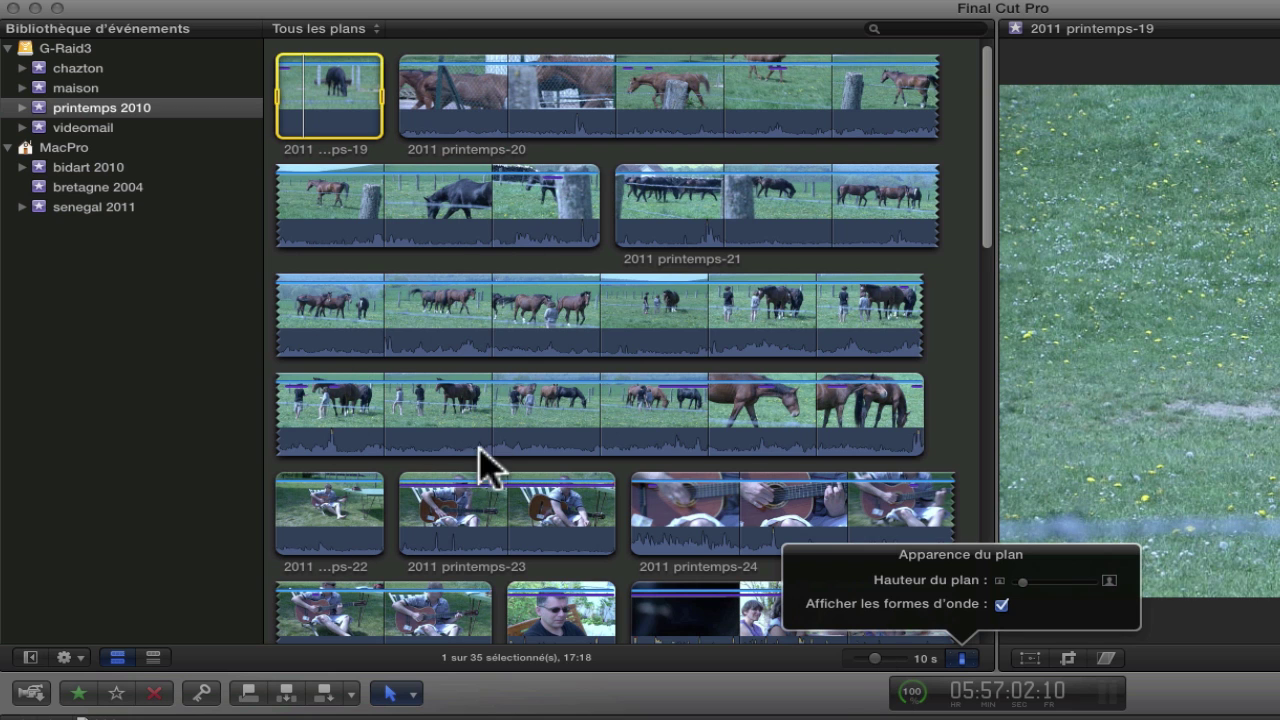
pyautogui.click(1001, 604)
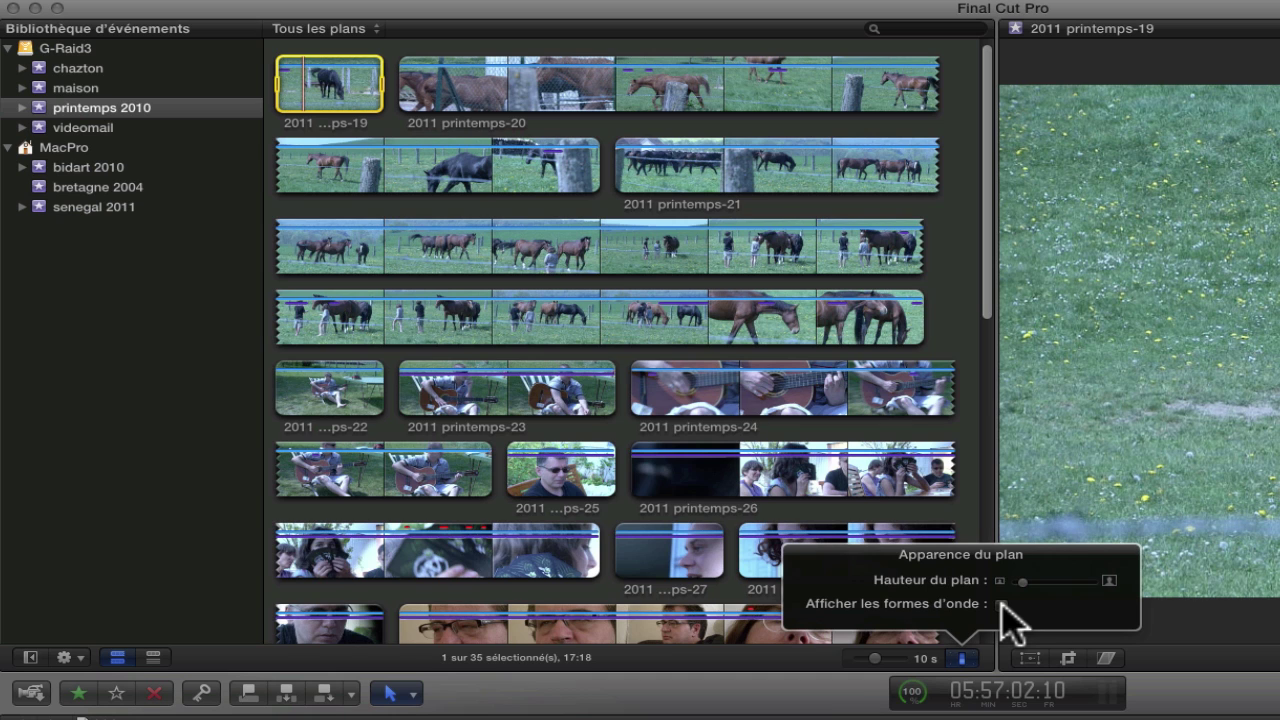
pyautogui.click(1001, 604)
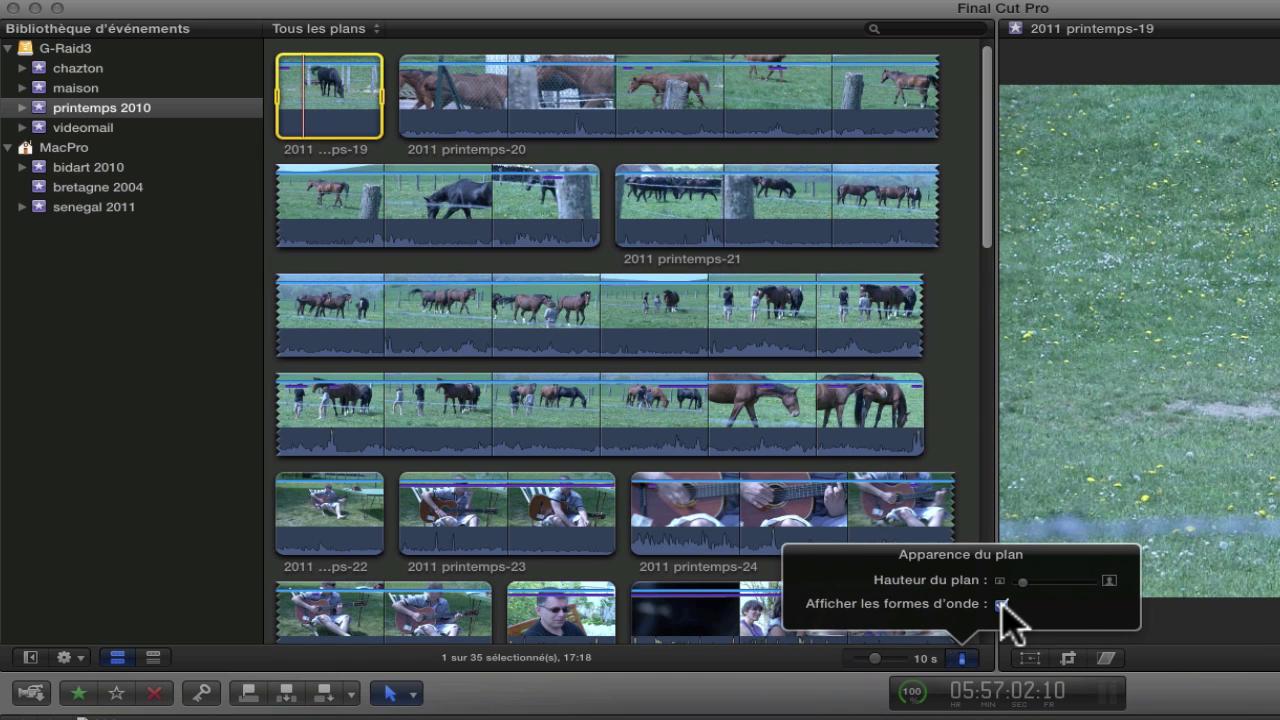
pyautogui.click(1157, 486)
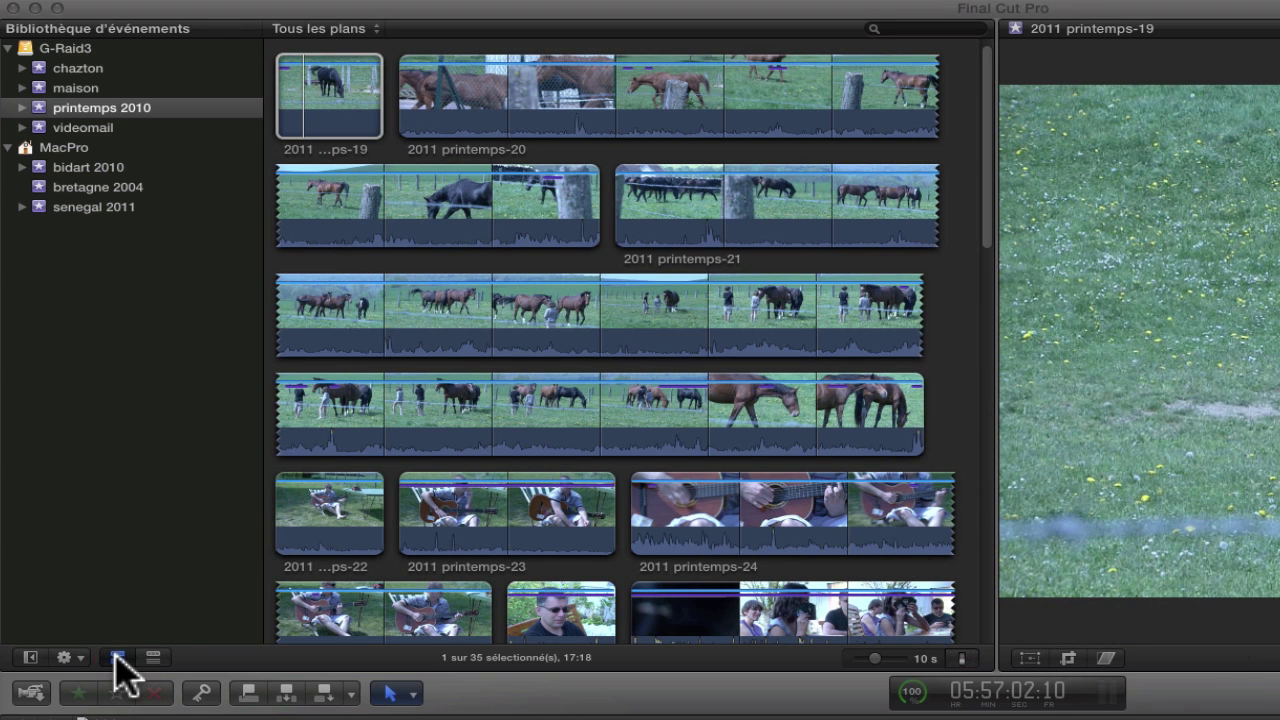
# Step: Switch to list view, select 2011 printemps-34, and sort clips by the Durée column
pyautogui.click(153, 658)
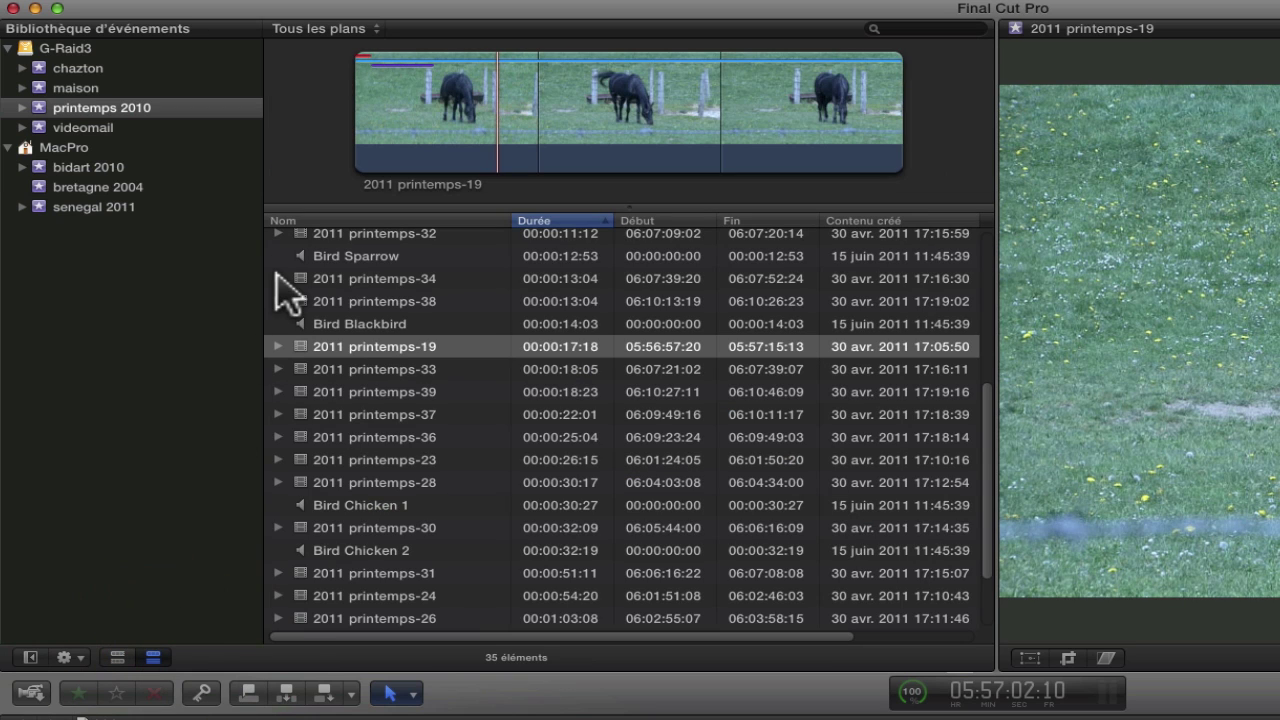
pyautogui.click(318, 280)
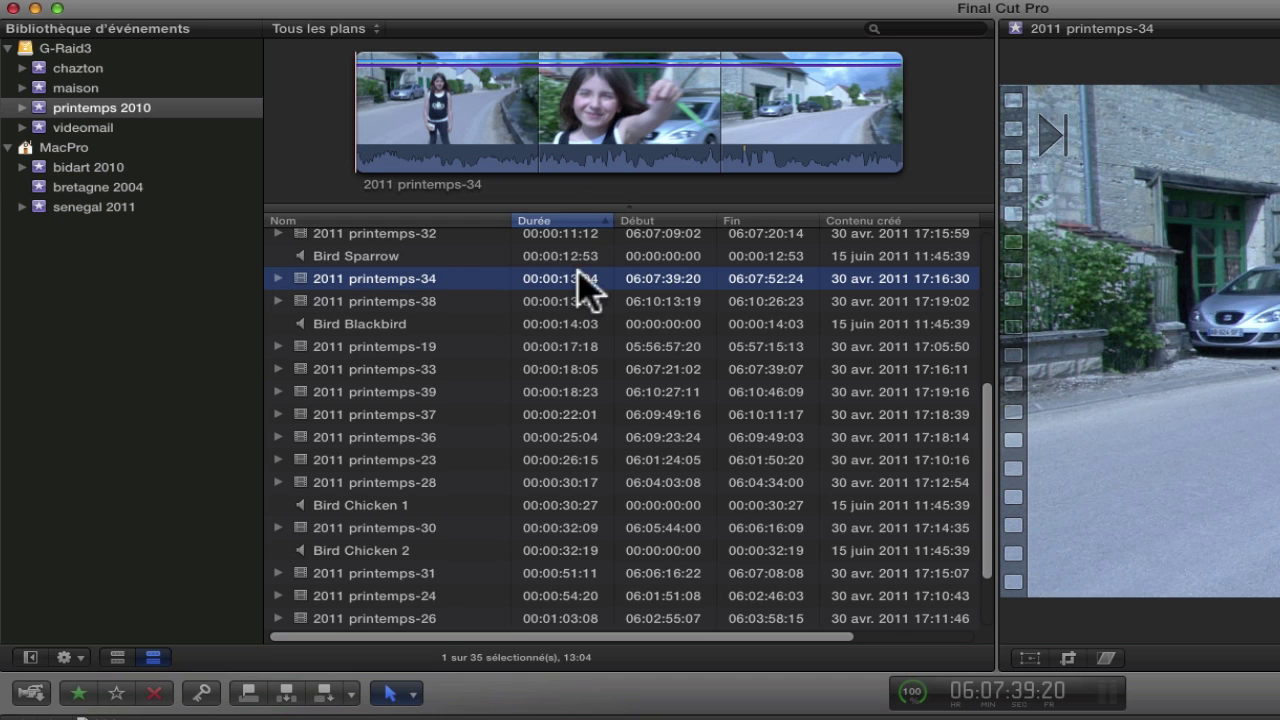
pyautogui.click(740, 220)
pyautogui.click(565, 220)
pyautogui.moveTo(557, 222)
pyautogui.mouseDown()
pyautogui.moveTo(765, 226)
pyautogui.moveTo(568, 220)
pyautogui.mouseUp()
pyautogui.click(568, 219)
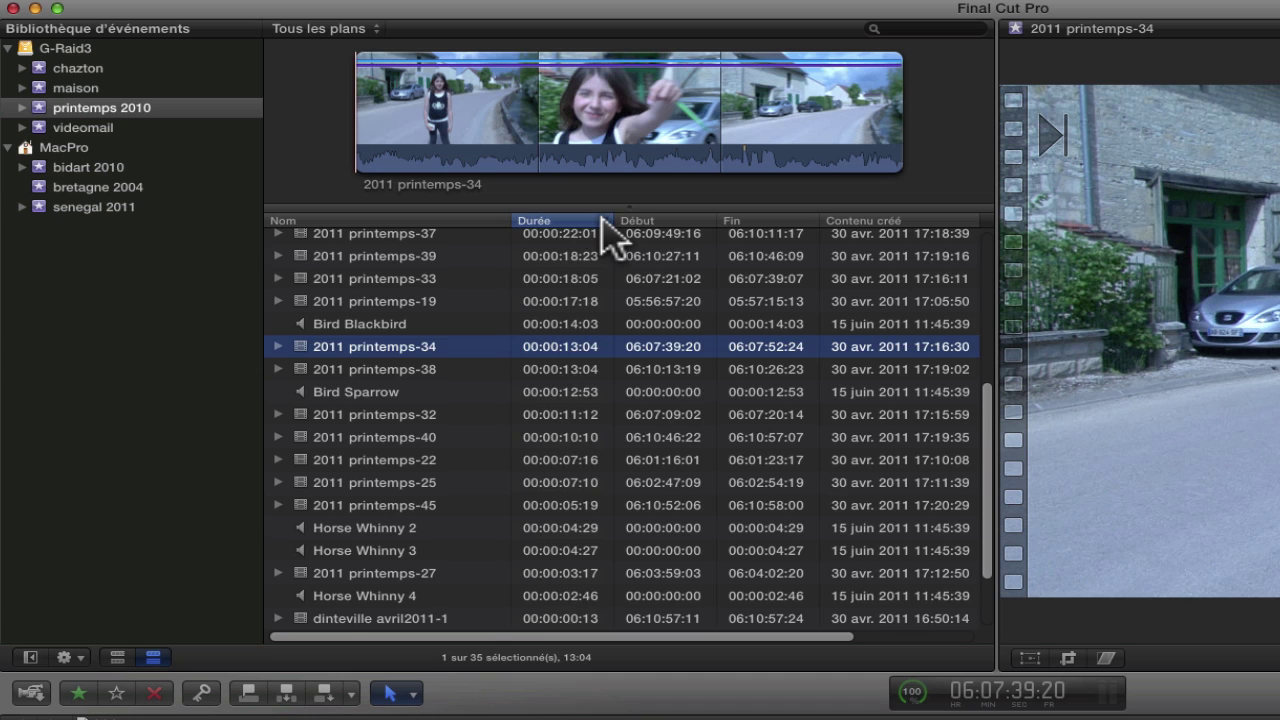
pyautogui.click(602, 219)
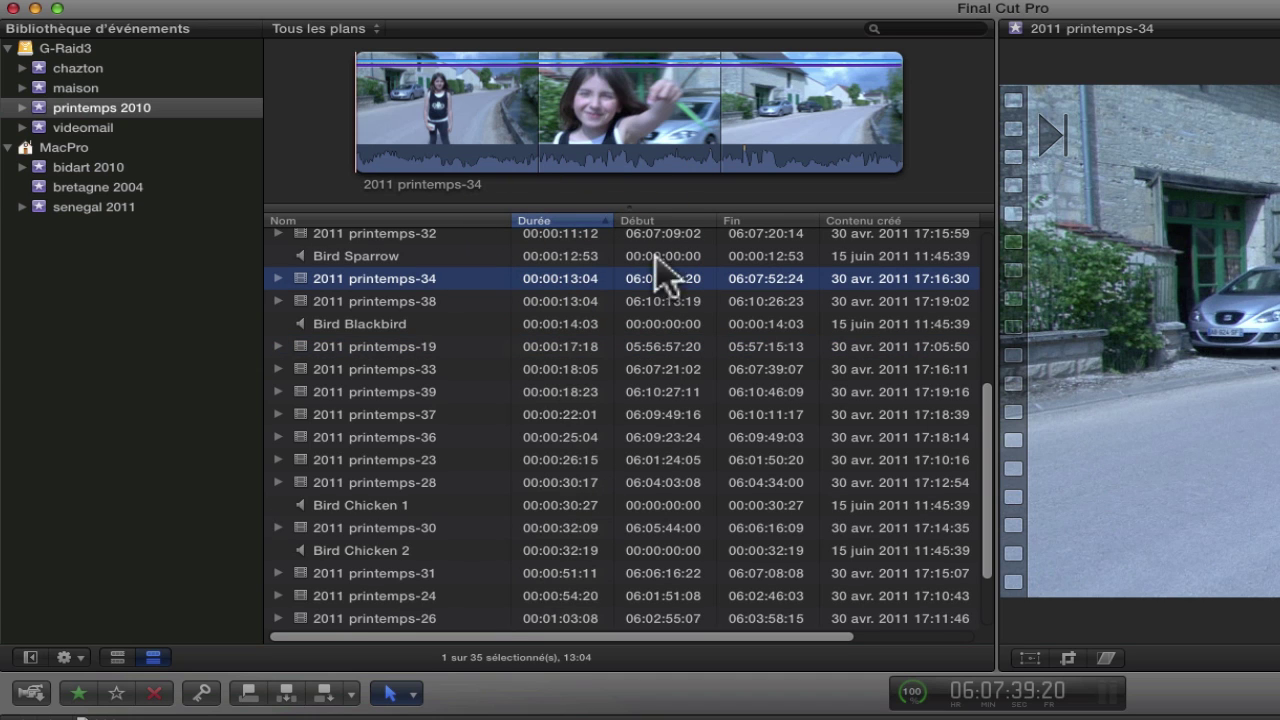
# Step: Scroll the list and re-sort by Durée so the shortest clips come first
pyautogui.click(986, 395)
pyautogui.moveTo(986, 395); pyautogui.dragTo(986, 437)
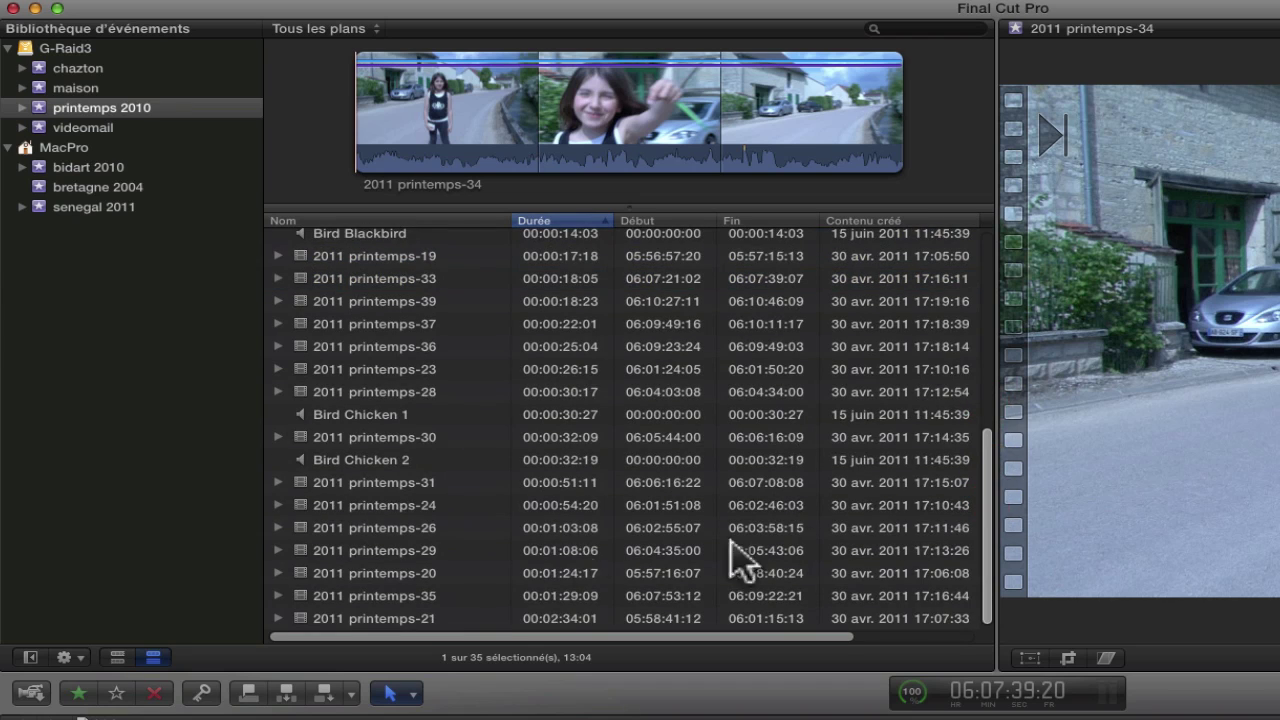
pyautogui.moveTo(982, 540); pyautogui.dragTo(986, 300)
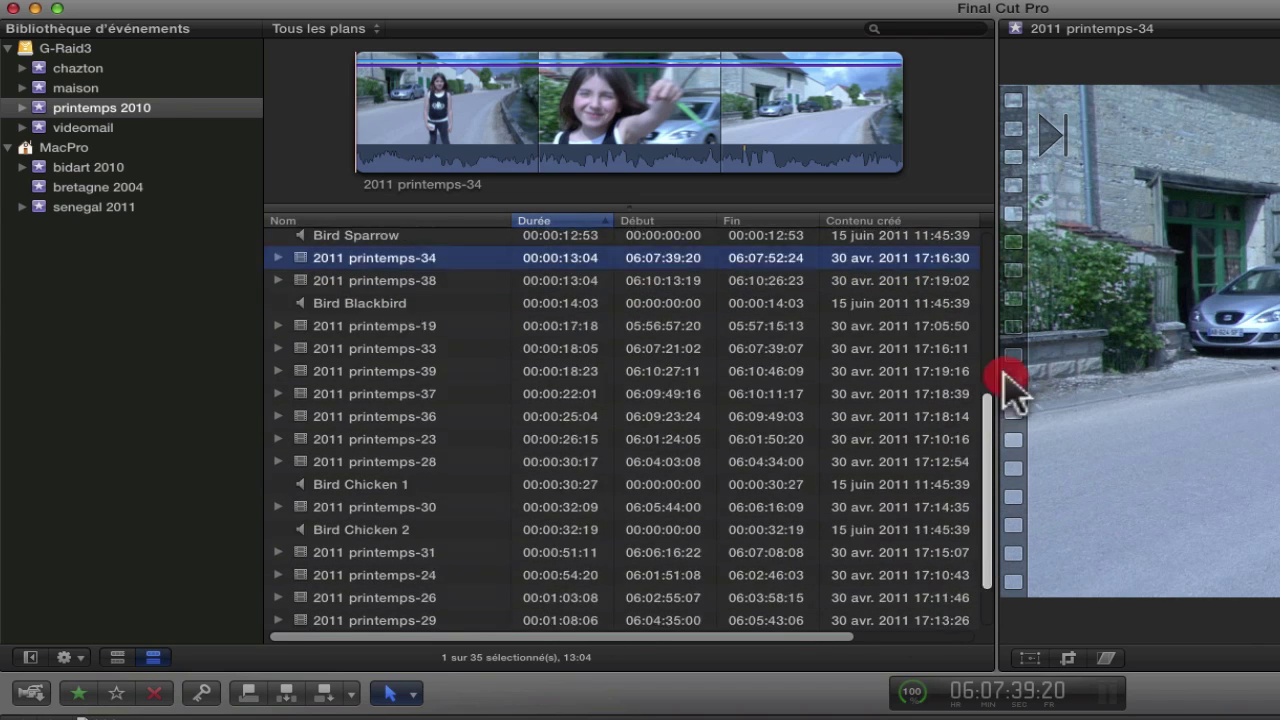
pyautogui.click(580, 222)
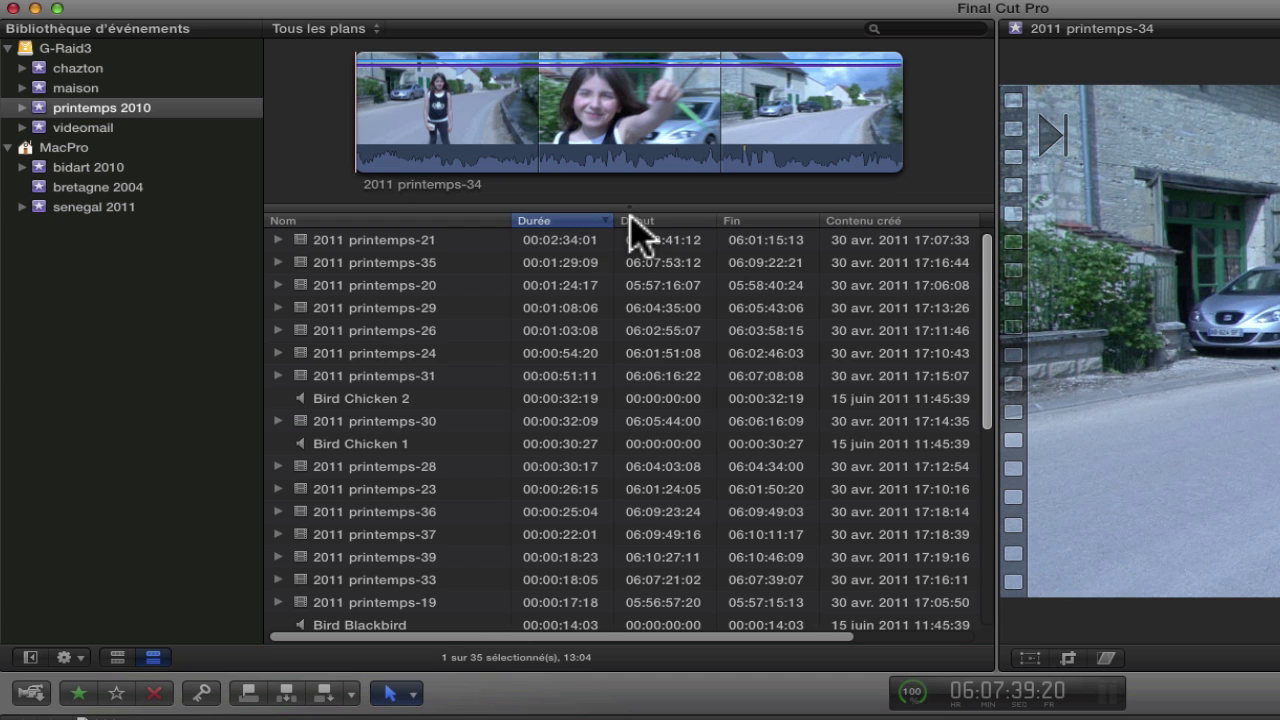
pyautogui.click(592, 221)
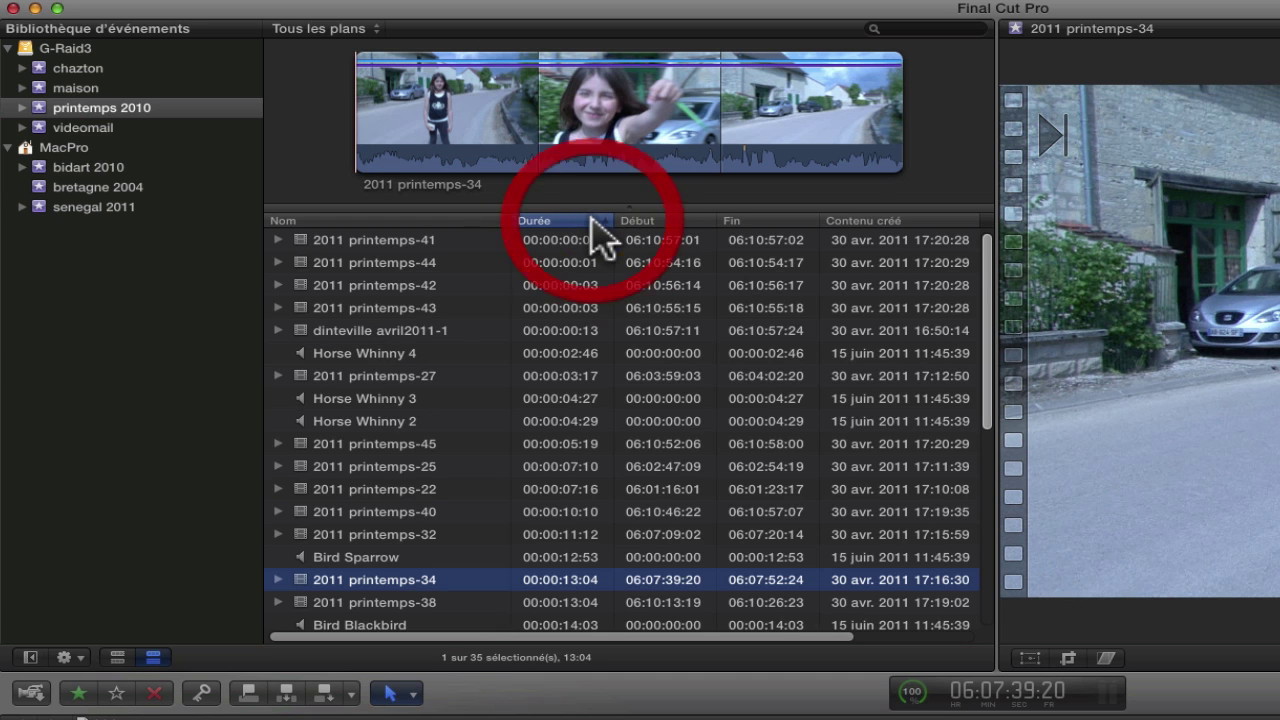
pyautogui.click(385, 220)
pyautogui.click(548, 221)
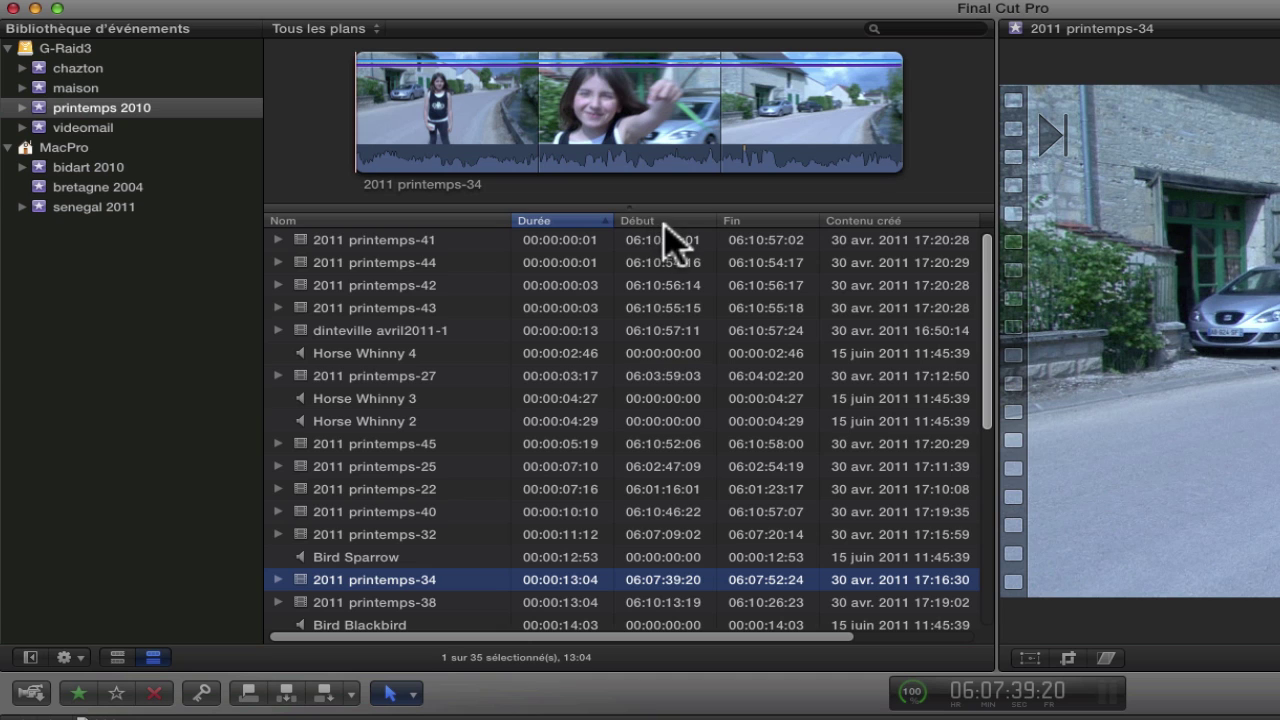
# Step: Add a Codecs column, narrow the Notes column, and widen Codecs to show full names
pyautogui.rightClick(572, 220)
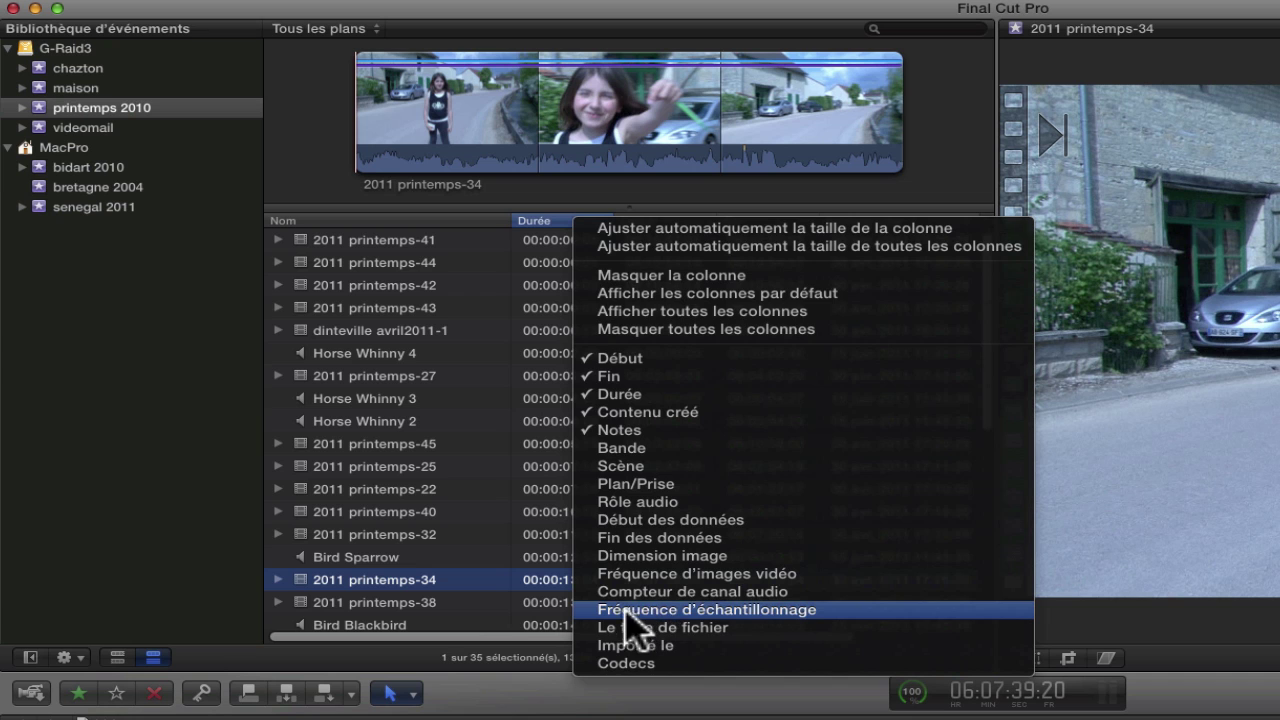
pyautogui.click(614, 663)
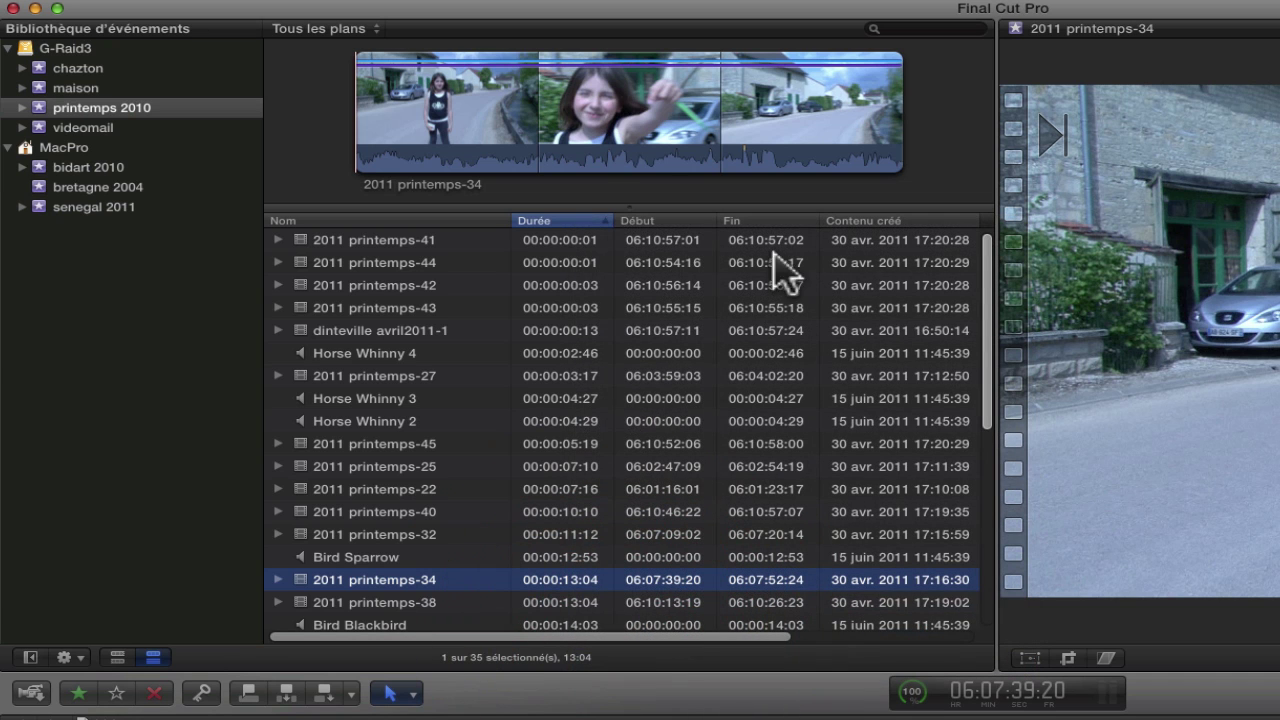
pyautogui.rightClick(578, 236)
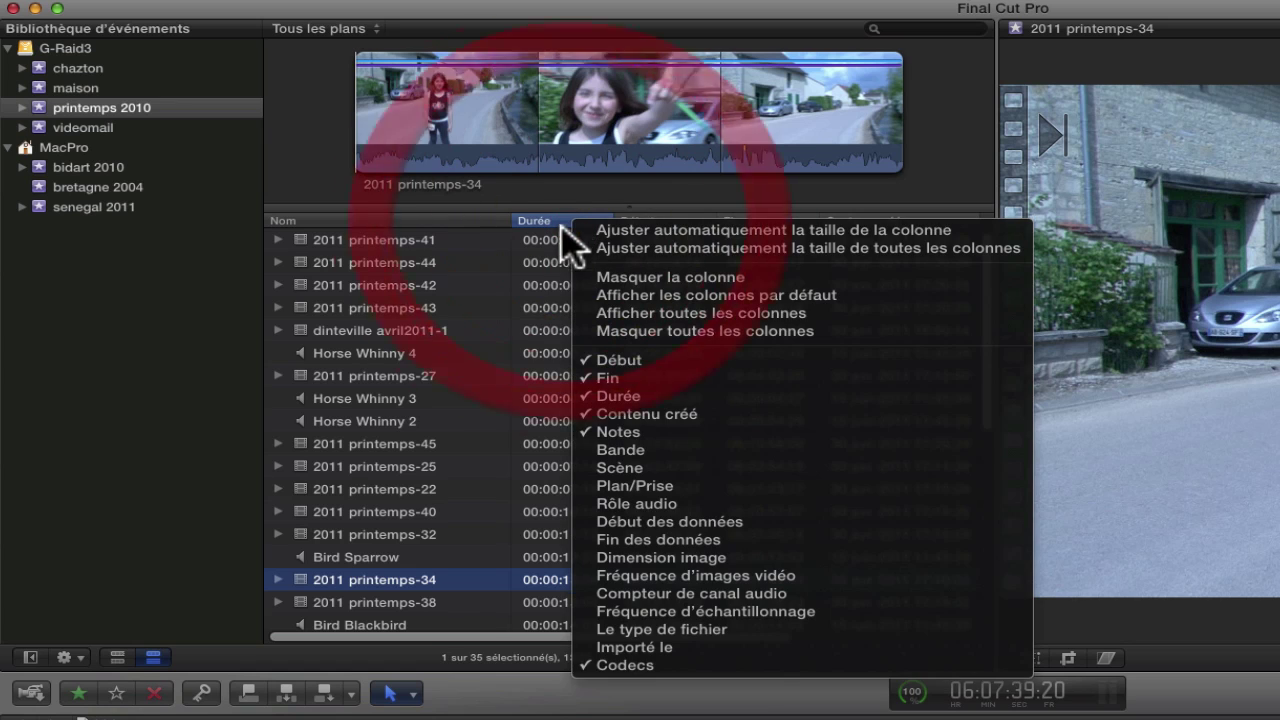
pyautogui.click(545, 242)
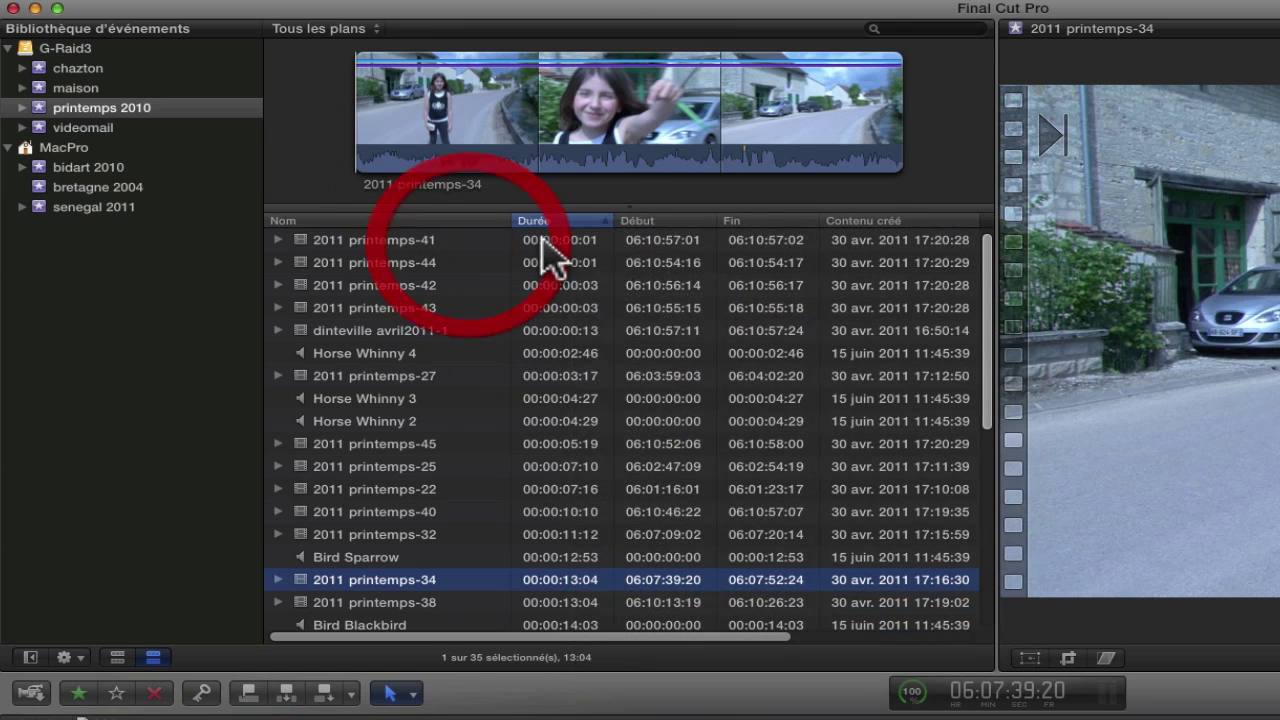
pyautogui.moveTo(635, 636); pyautogui.dragTo(871, 636)
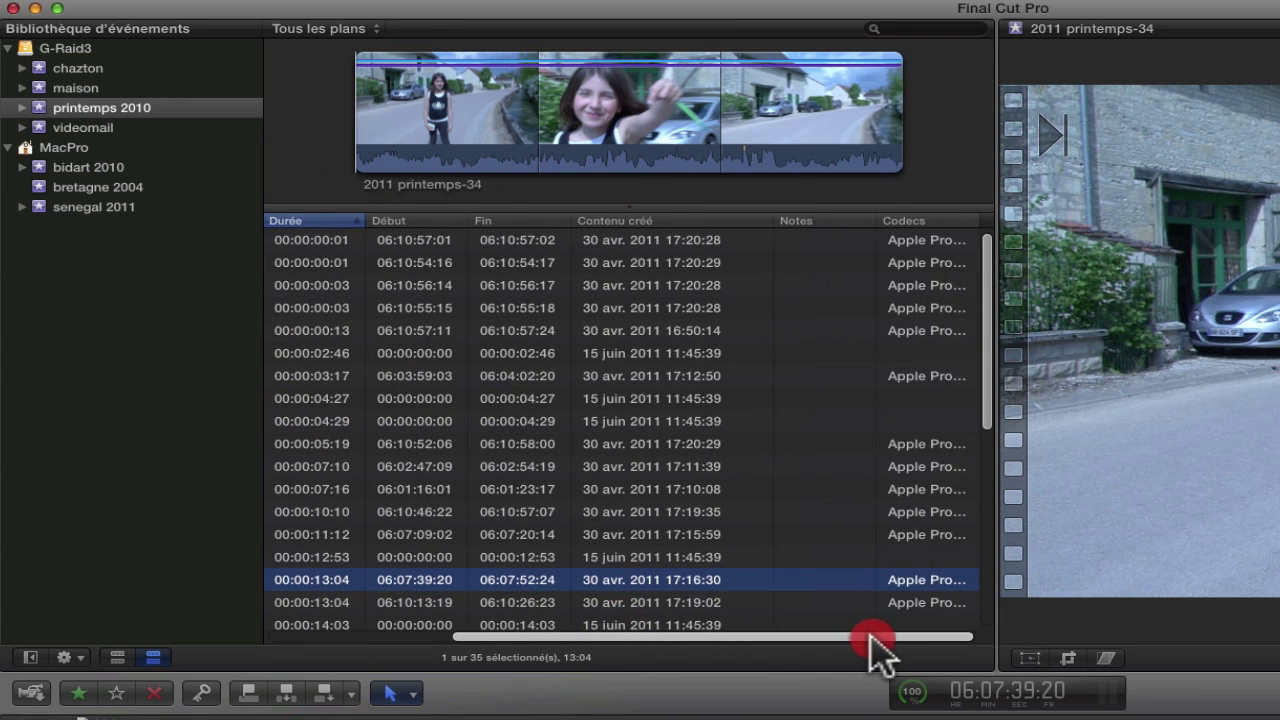
pyautogui.moveTo(876, 220); pyautogui.dragTo(814, 220)
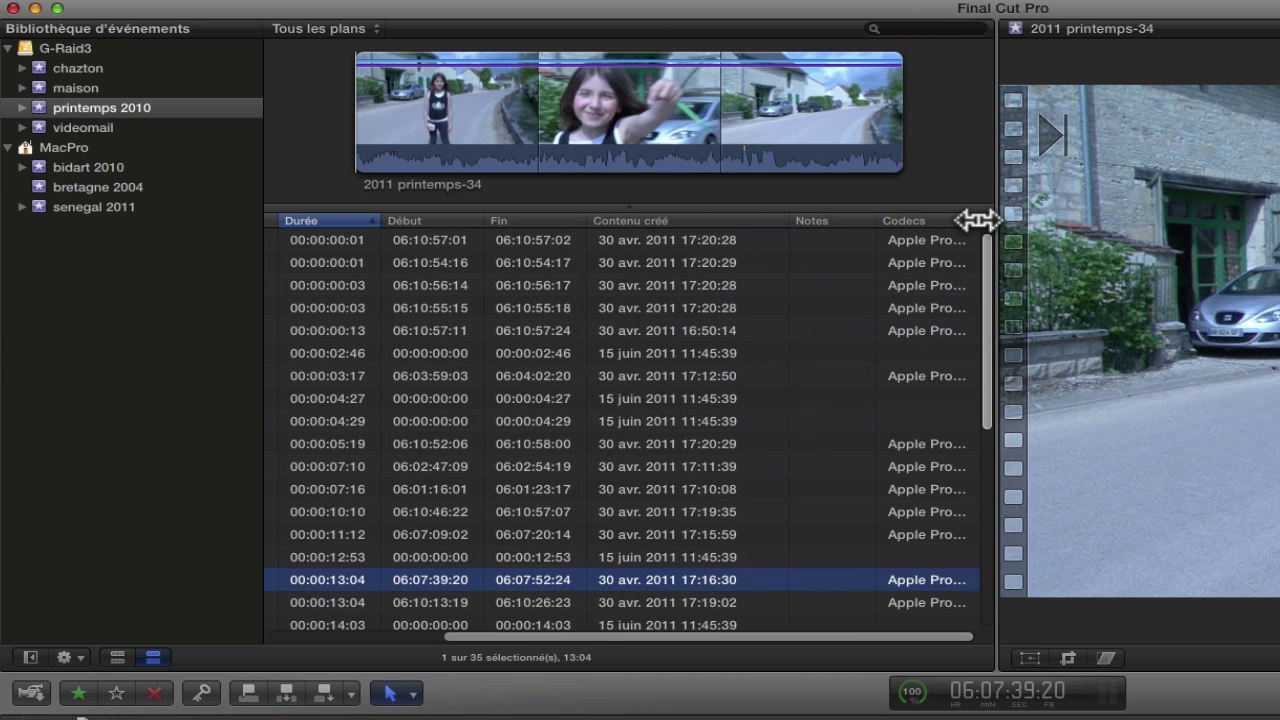
pyautogui.moveTo(980, 216); pyautogui.dragTo(1014, 216)
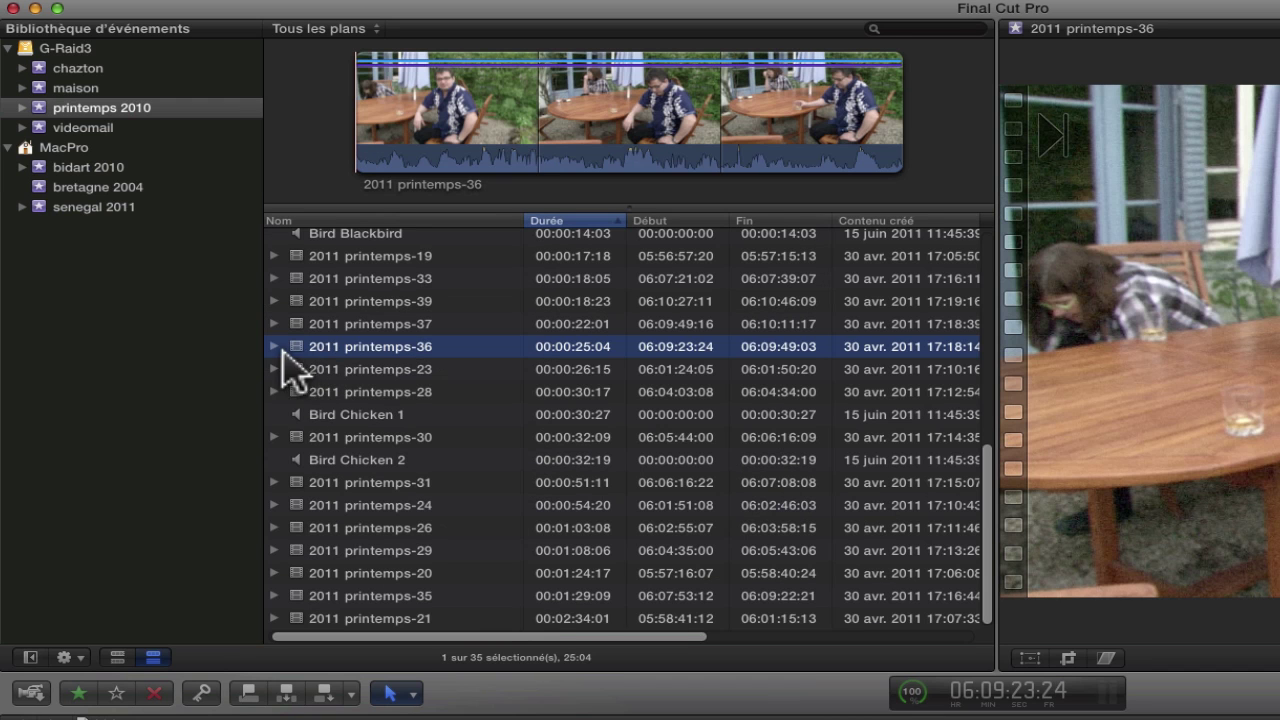
# Step: Expand 2011 printemps-23 to view its keywords, then select the whole clip in the filmstrip
pyautogui.click(295, 370)
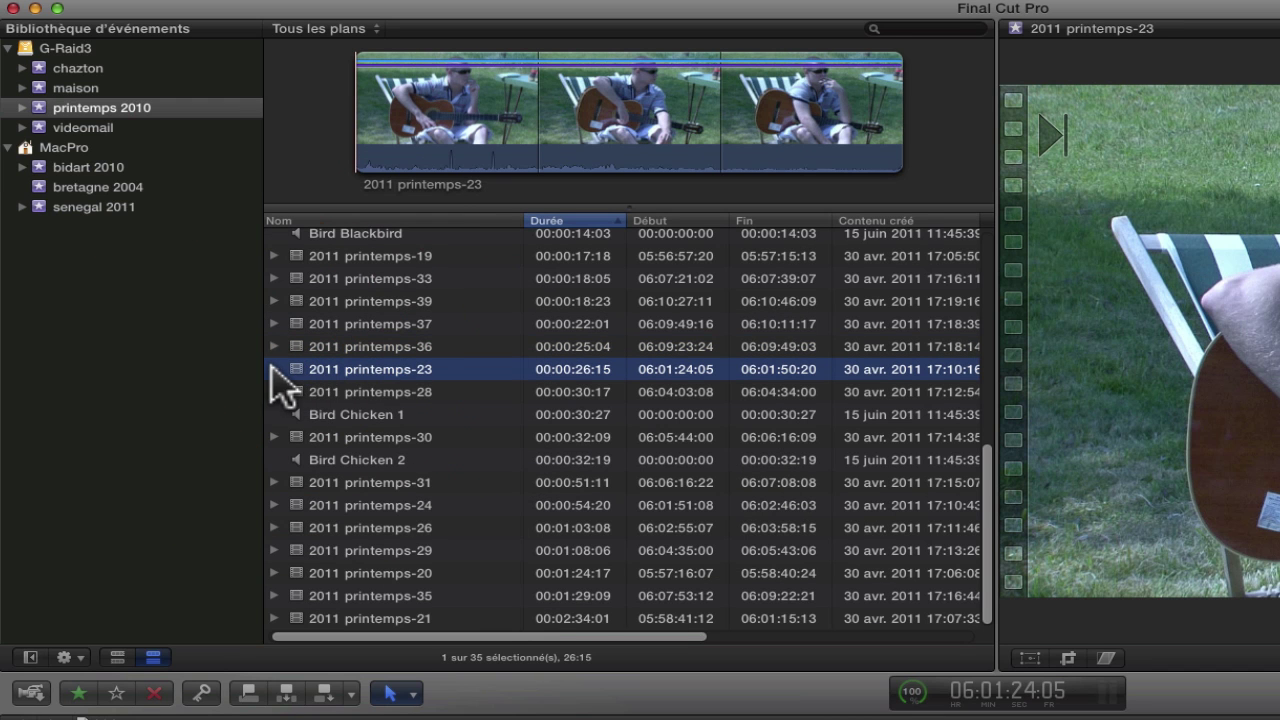
pyautogui.click(272, 369)
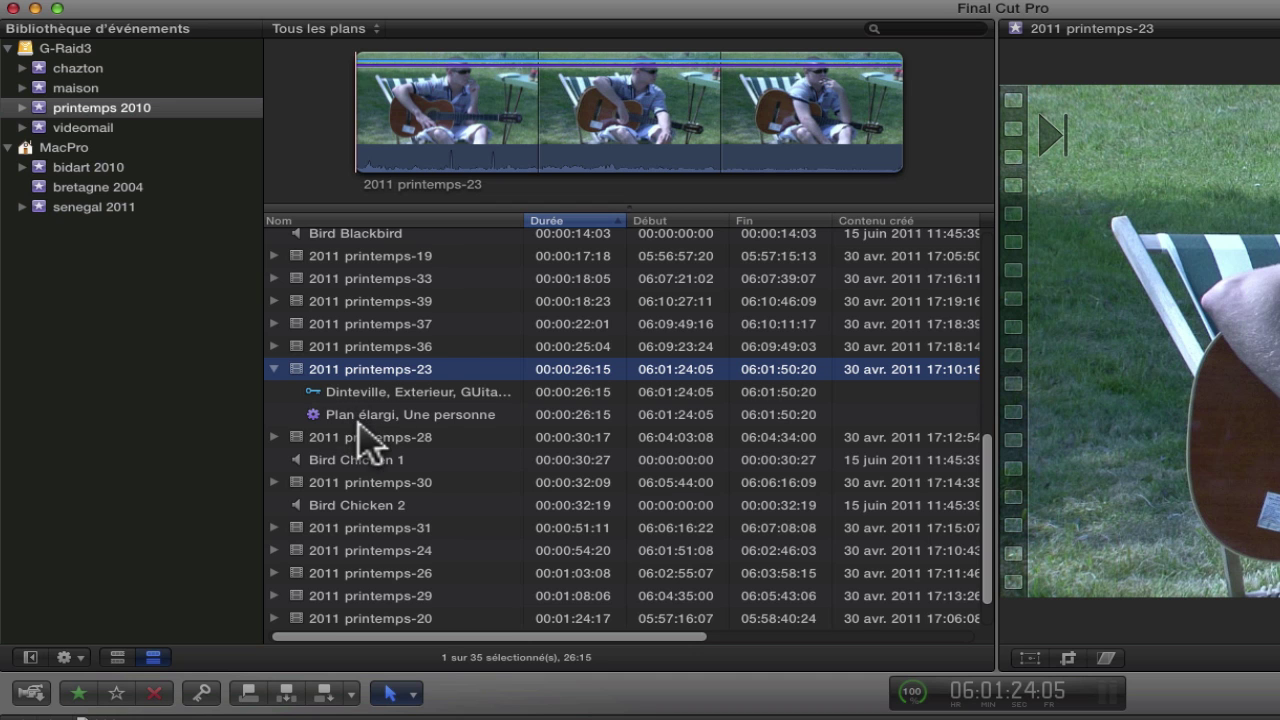
pyautogui.click(412, 152)
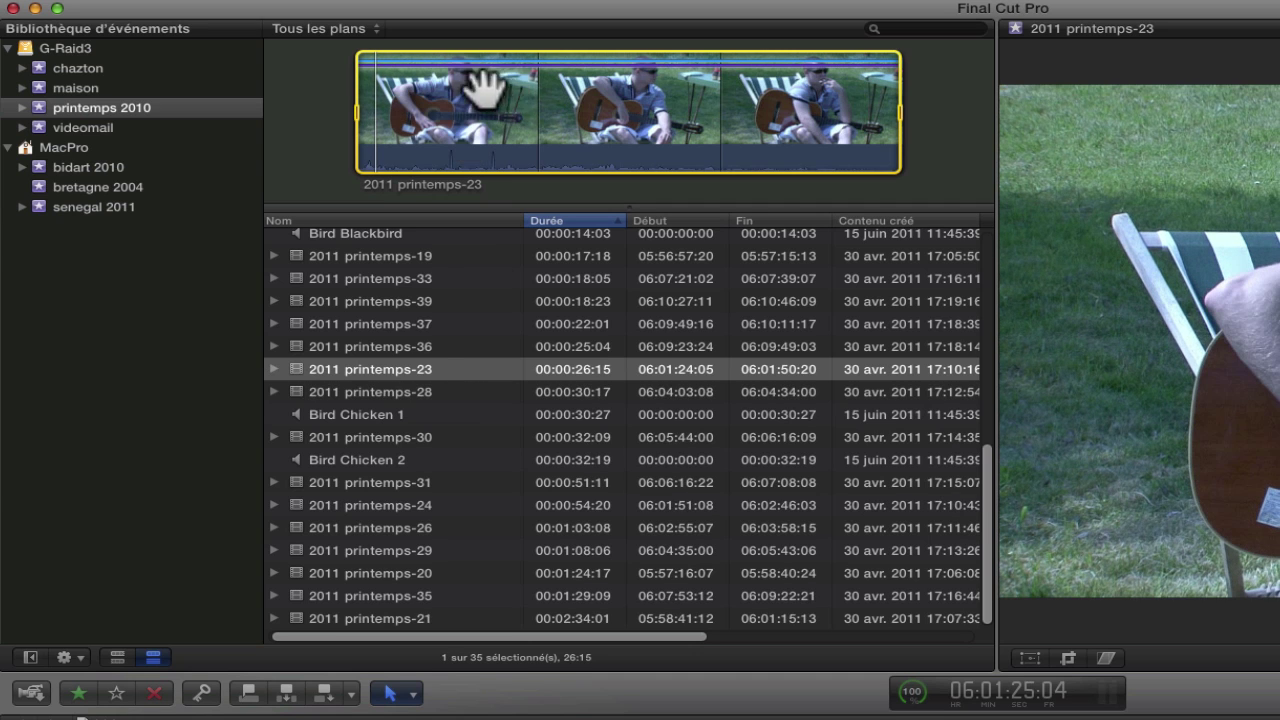
# Step: Mark and play a roughly two-second range at the start of 2011 printemps-39, then select Bird Chicken 1
pyautogui.click(345, 301)
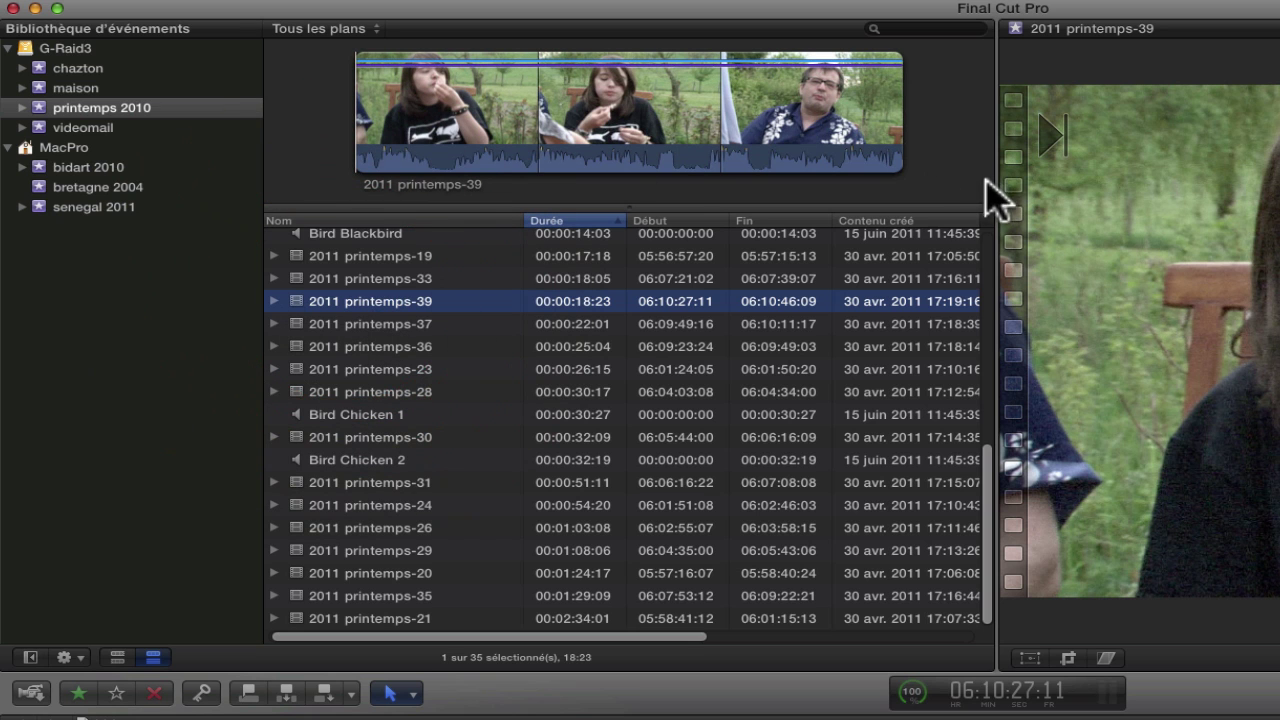
pyautogui.moveTo(366, 145); pyautogui.dragTo(373, 145)
pyautogui.press('space')
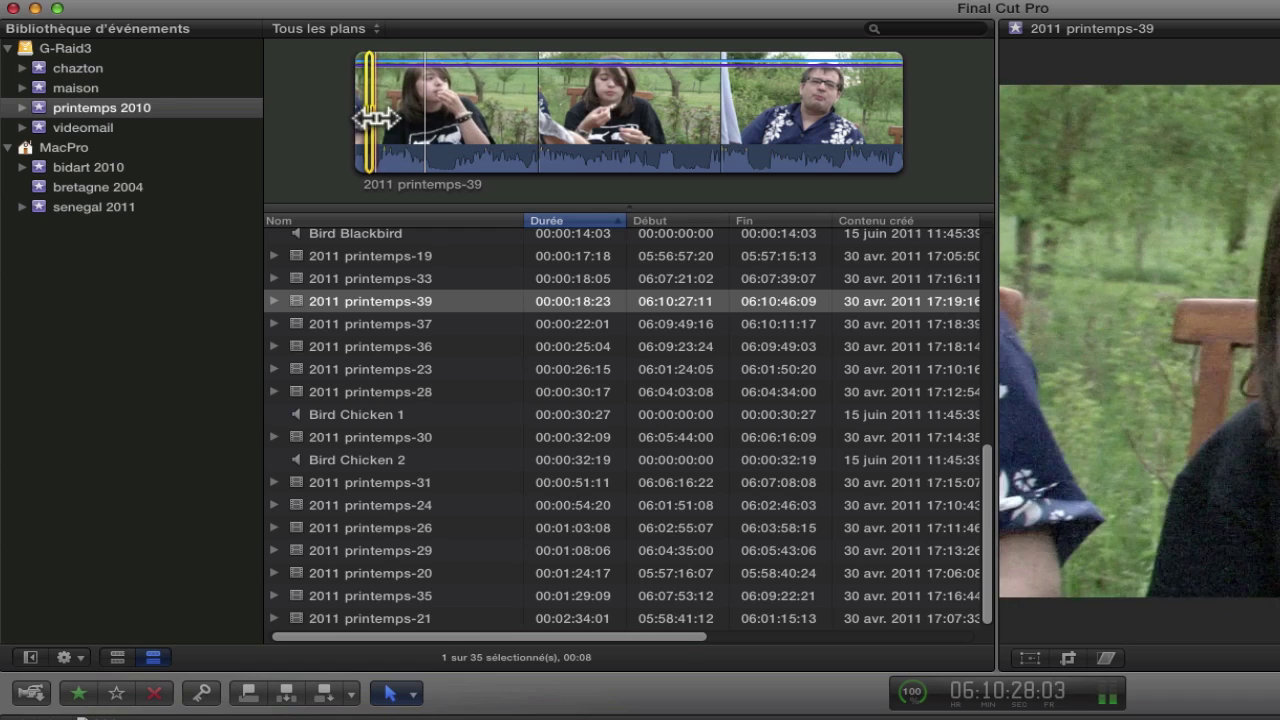
pyautogui.moveTo(368, 125); pyautogui.dragTo(433, 125)
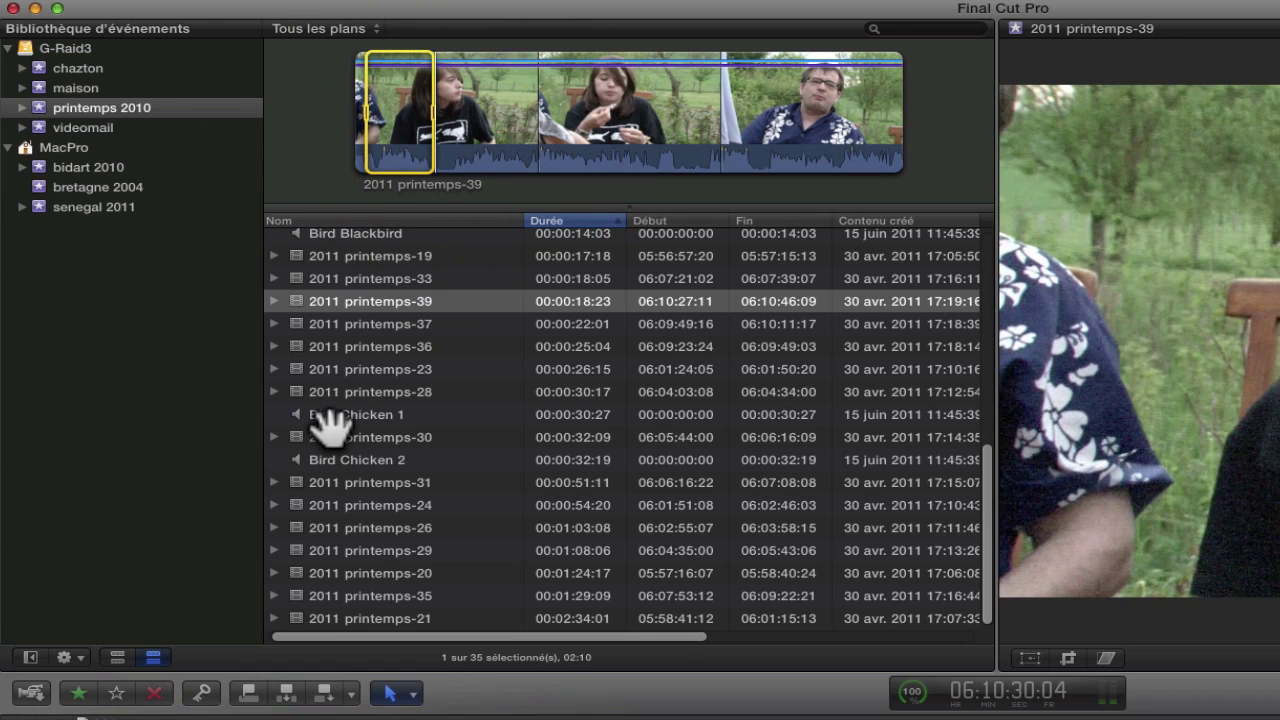
pyautogui.click(309, 415)
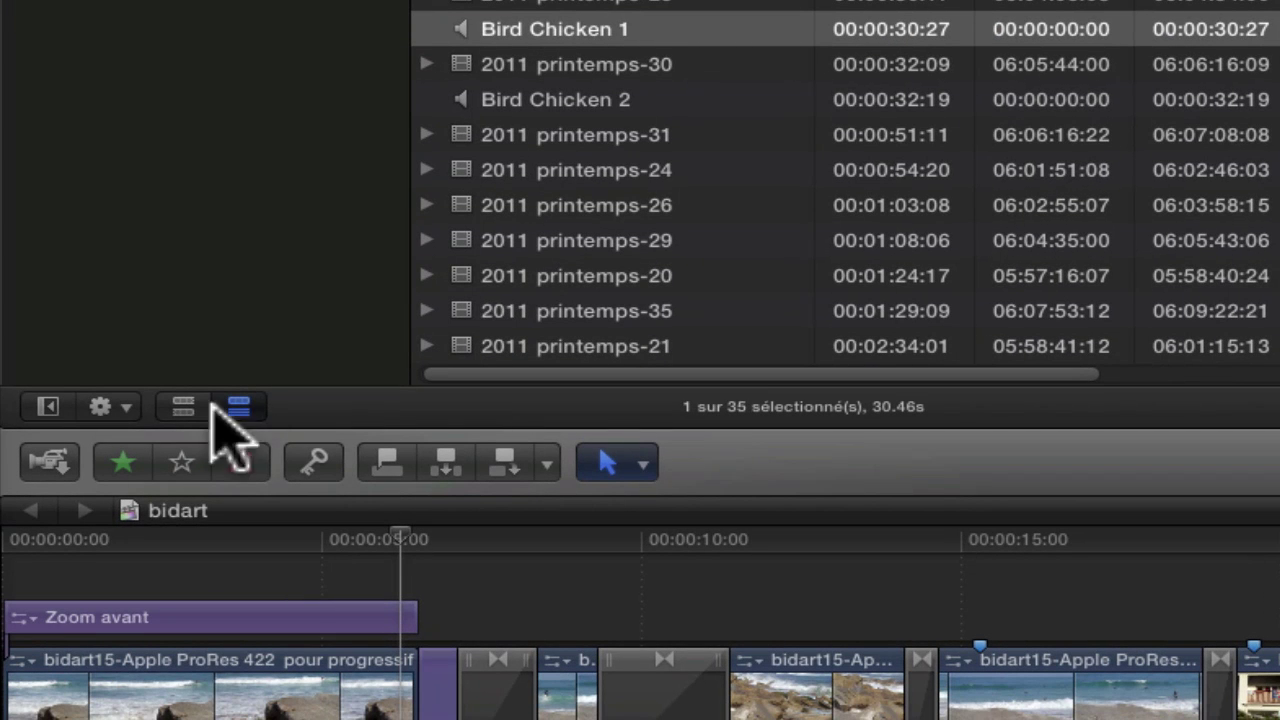
pyautogui.click(125, 404)
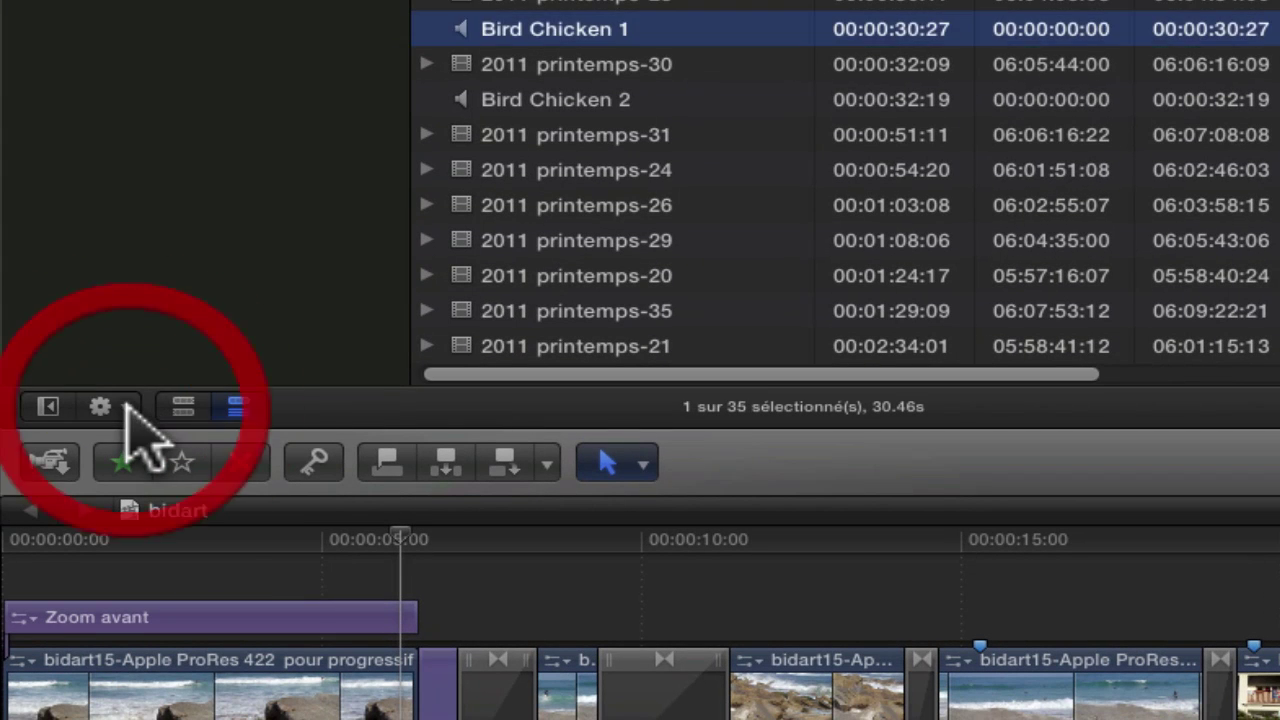
pyautogui.click(124, 405)
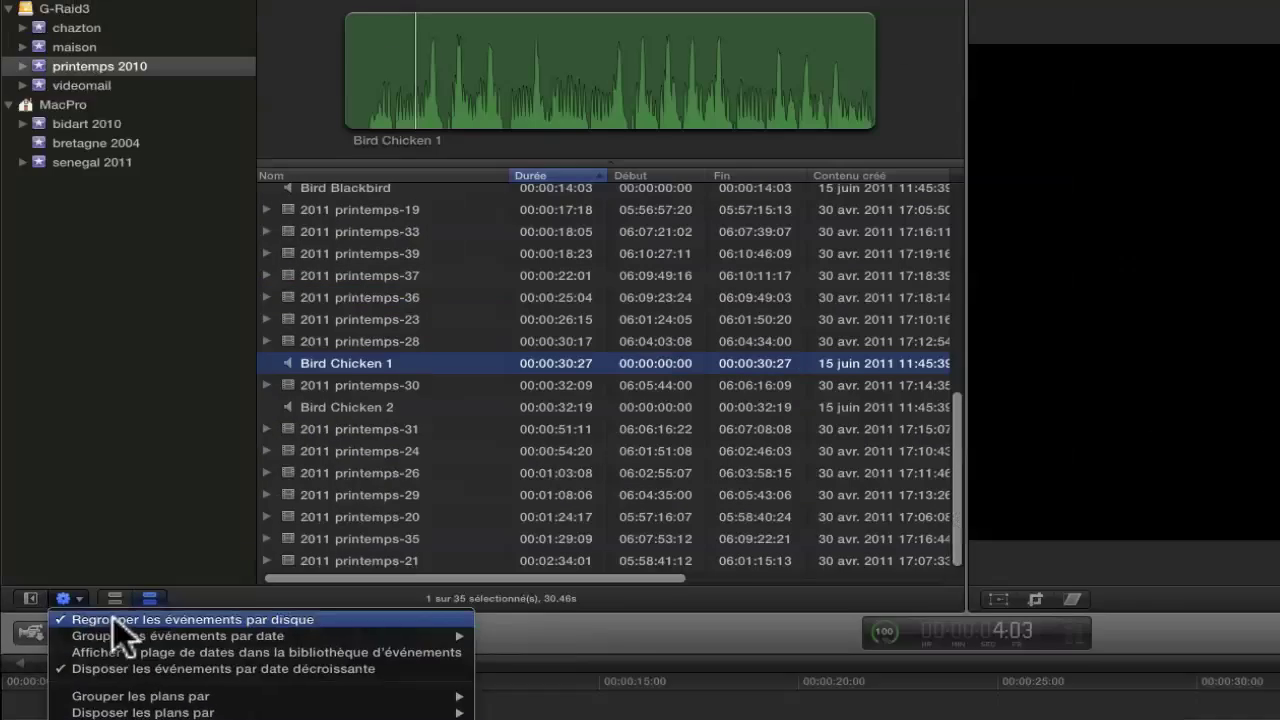
pyautogui.click(192, 442)
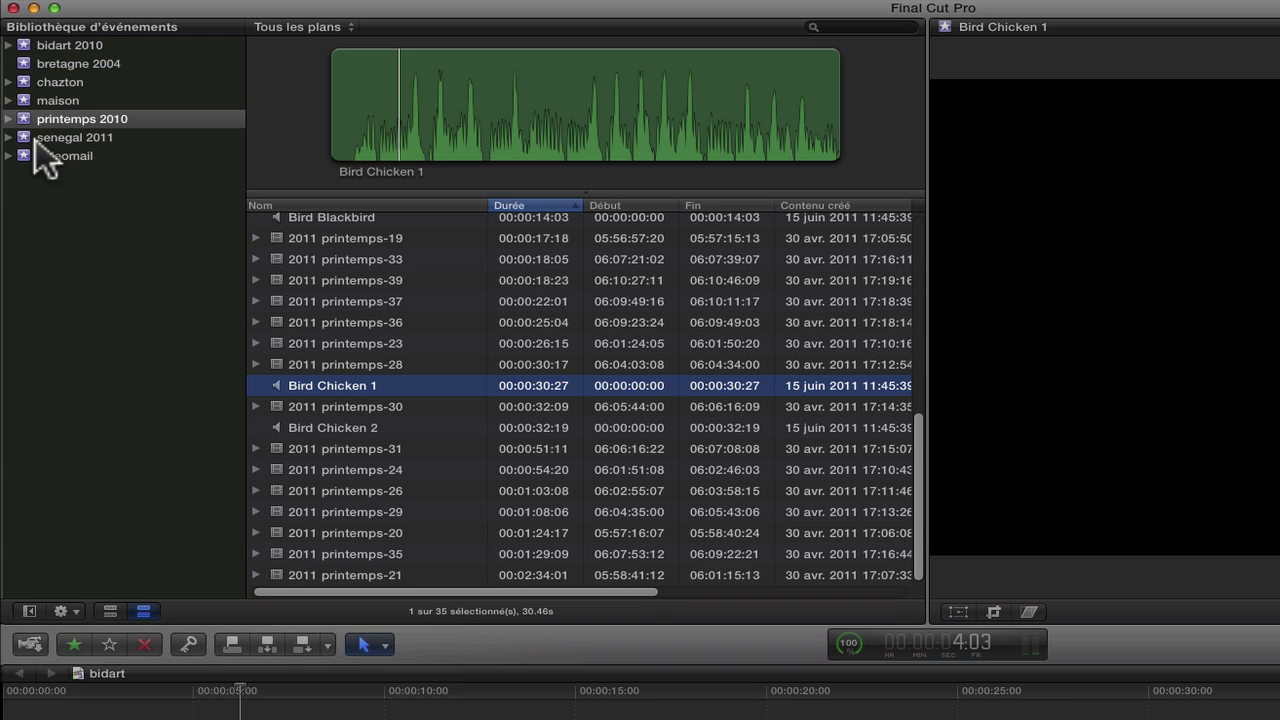
pyautogui.click(75, 608)
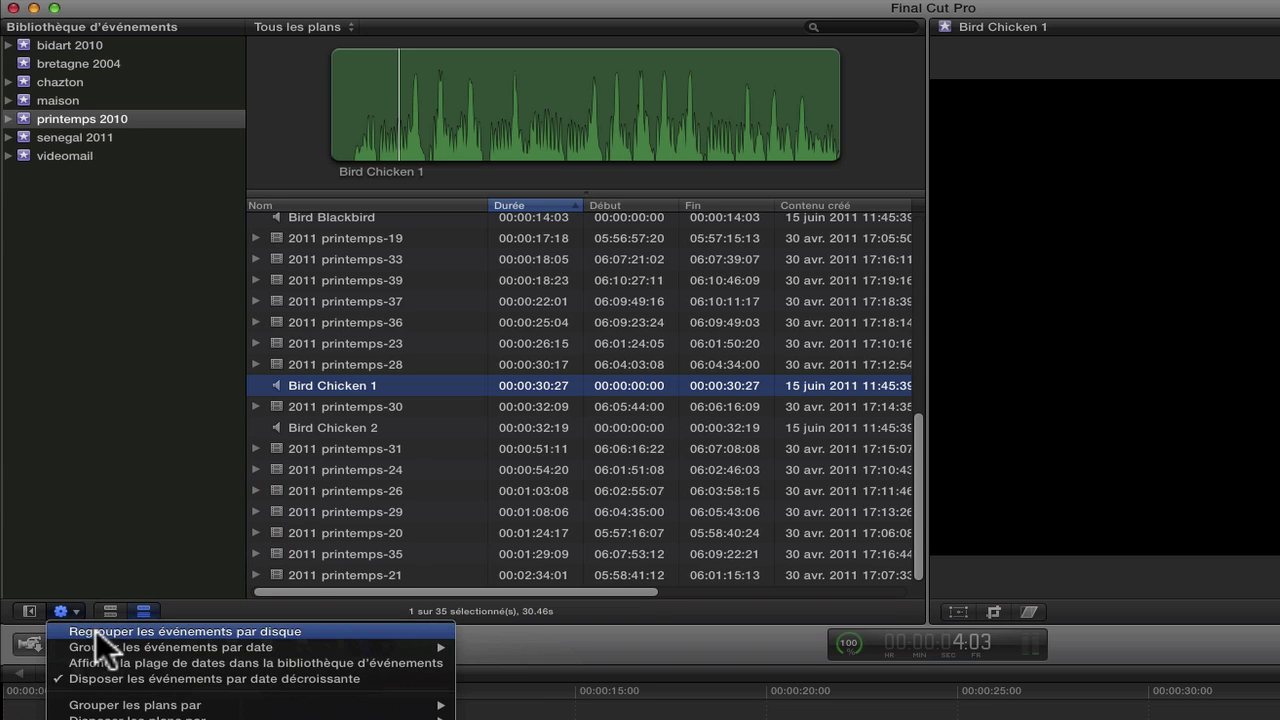
pyautogui.click(96, 630)
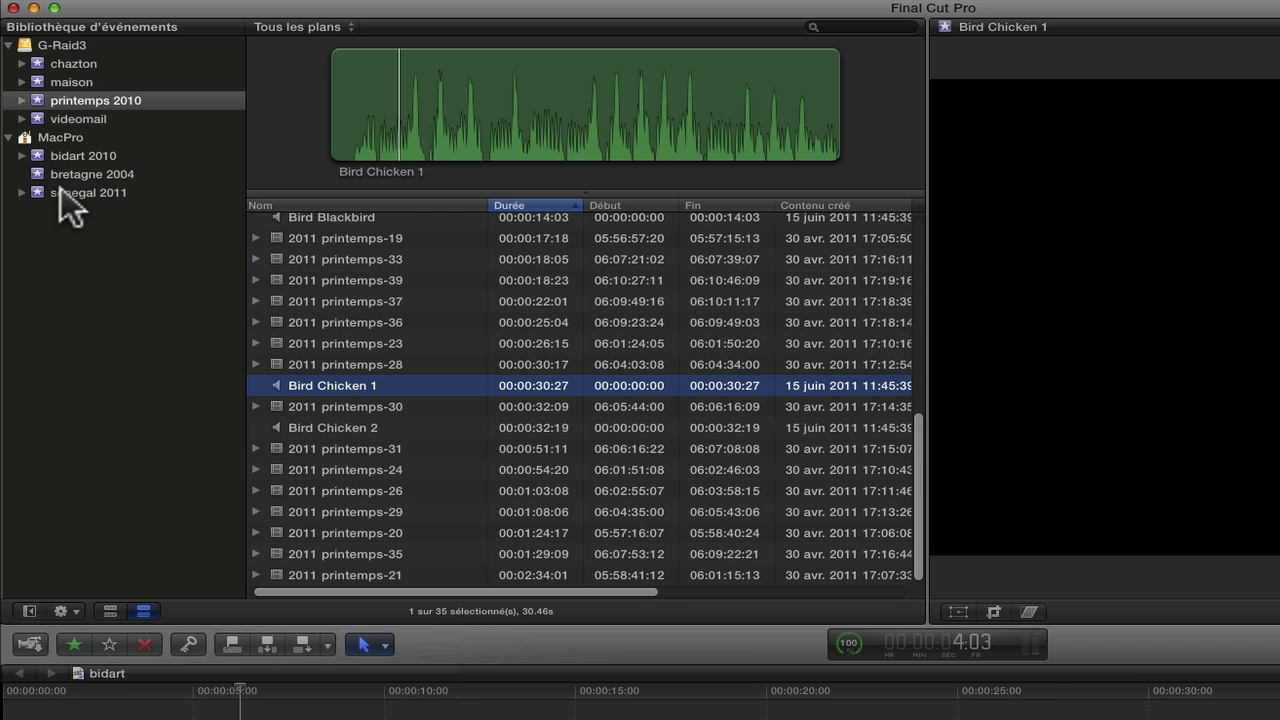
pyautogui.click(74, 611)
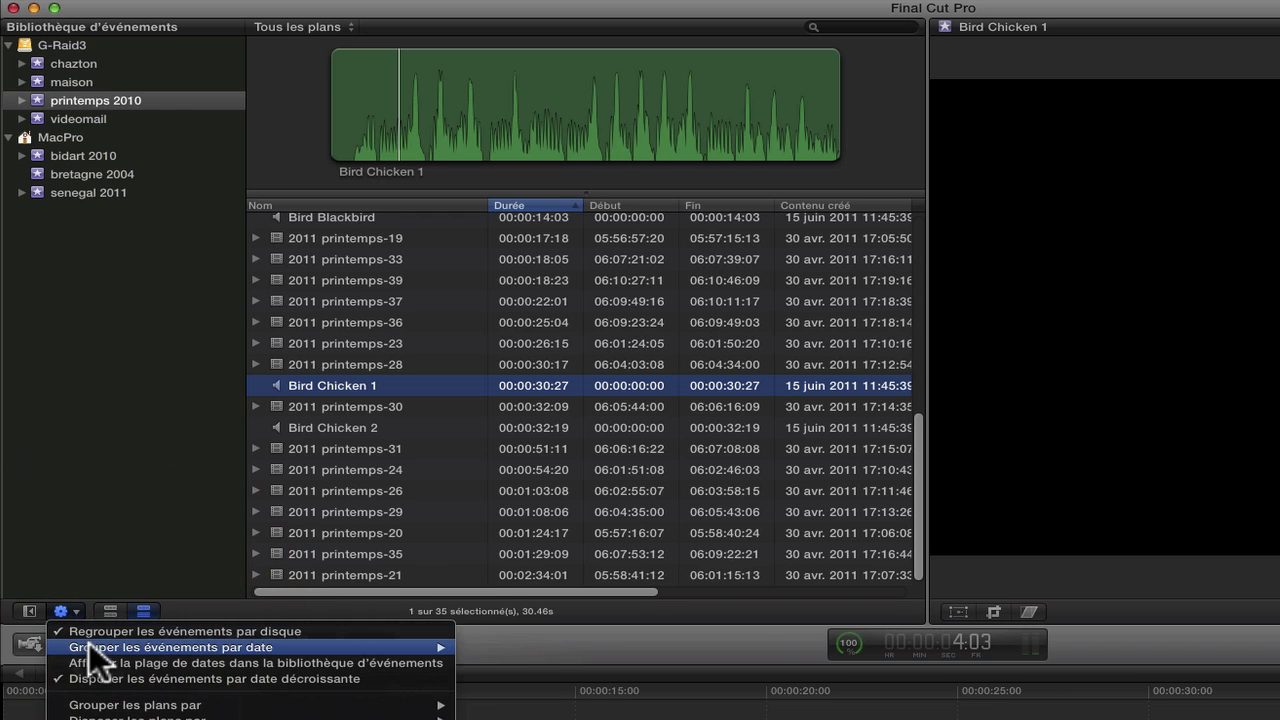
pyautogui.moveTo(90, 644)
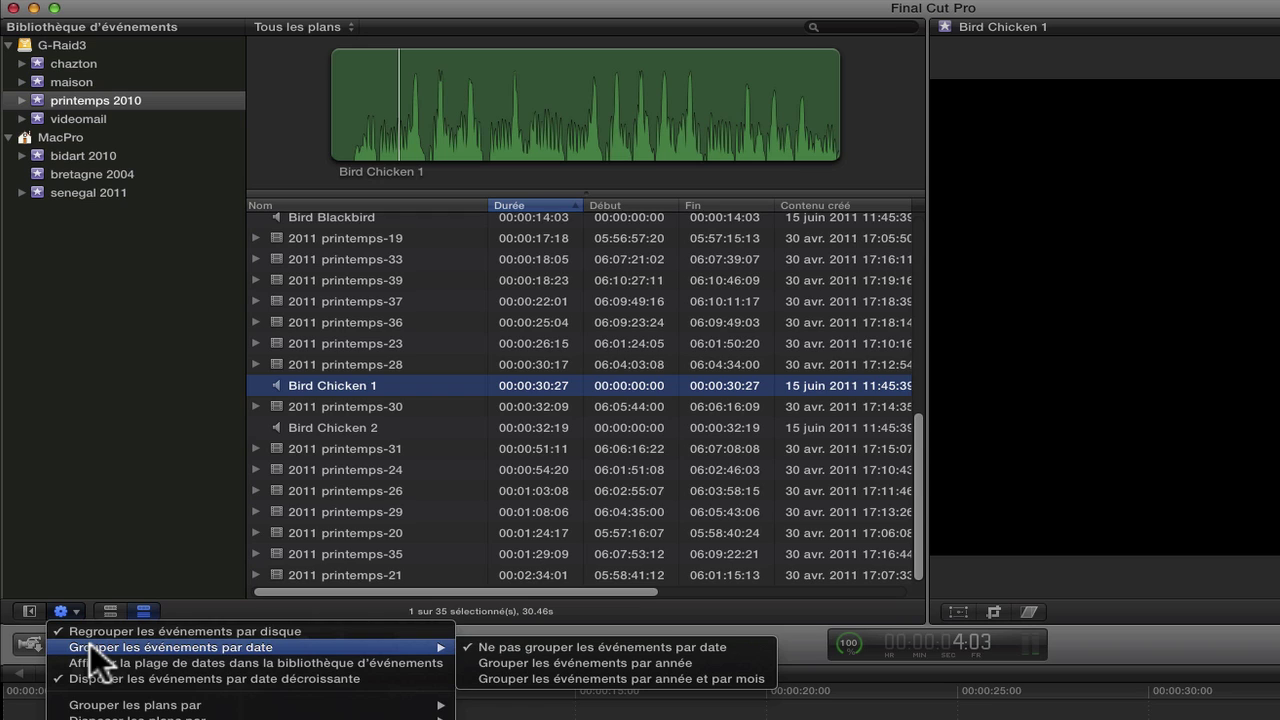
pyautogui.click(523, 662)
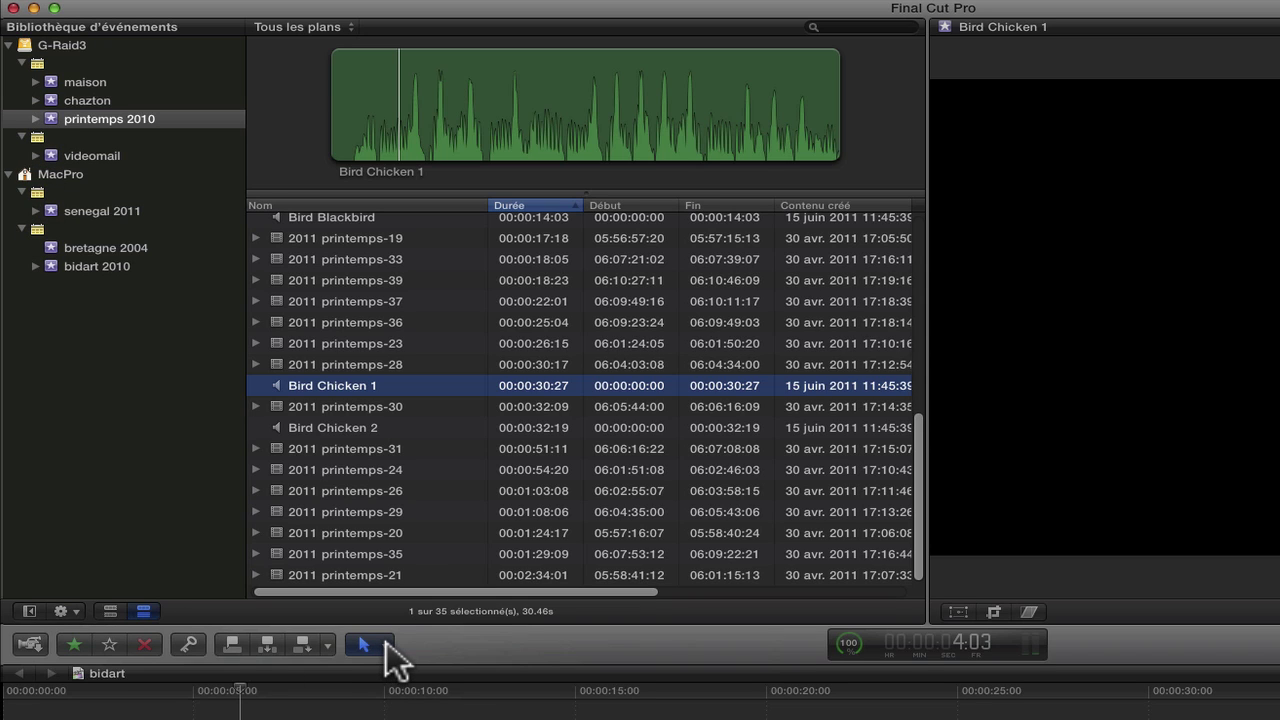
pyautogui.click(76, 611)
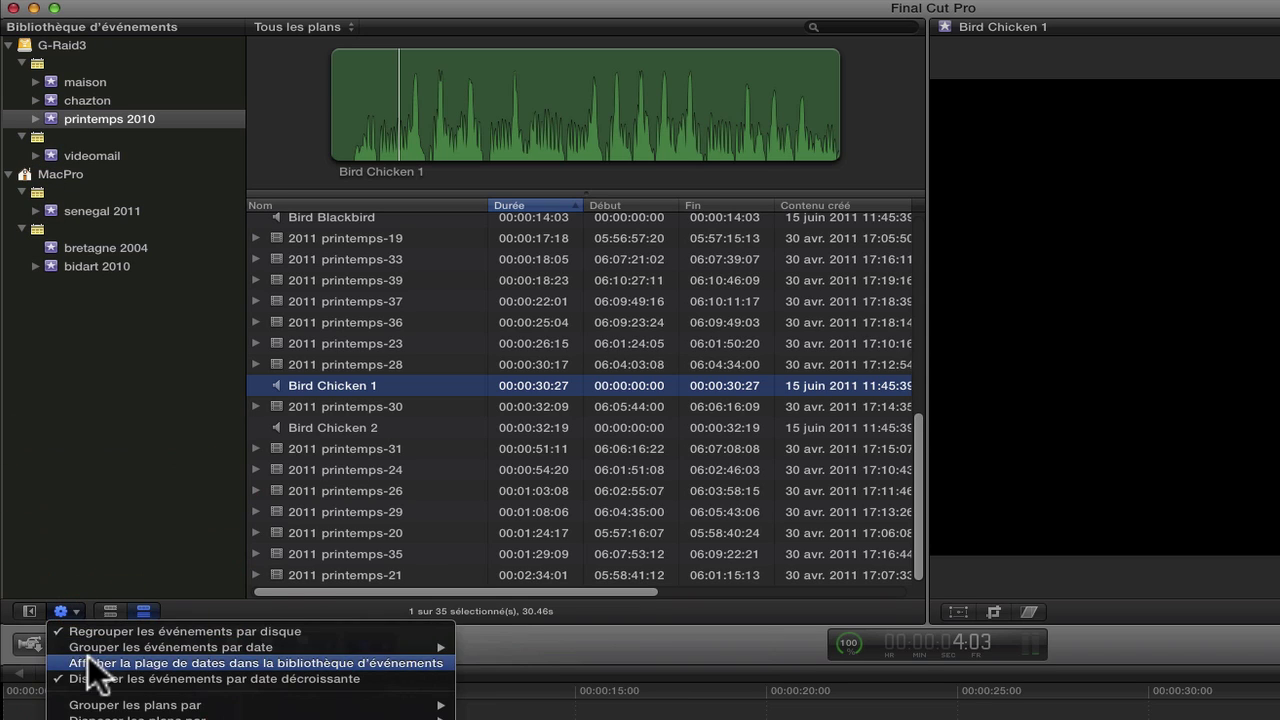
pyautogui.moveTo(92, 645)
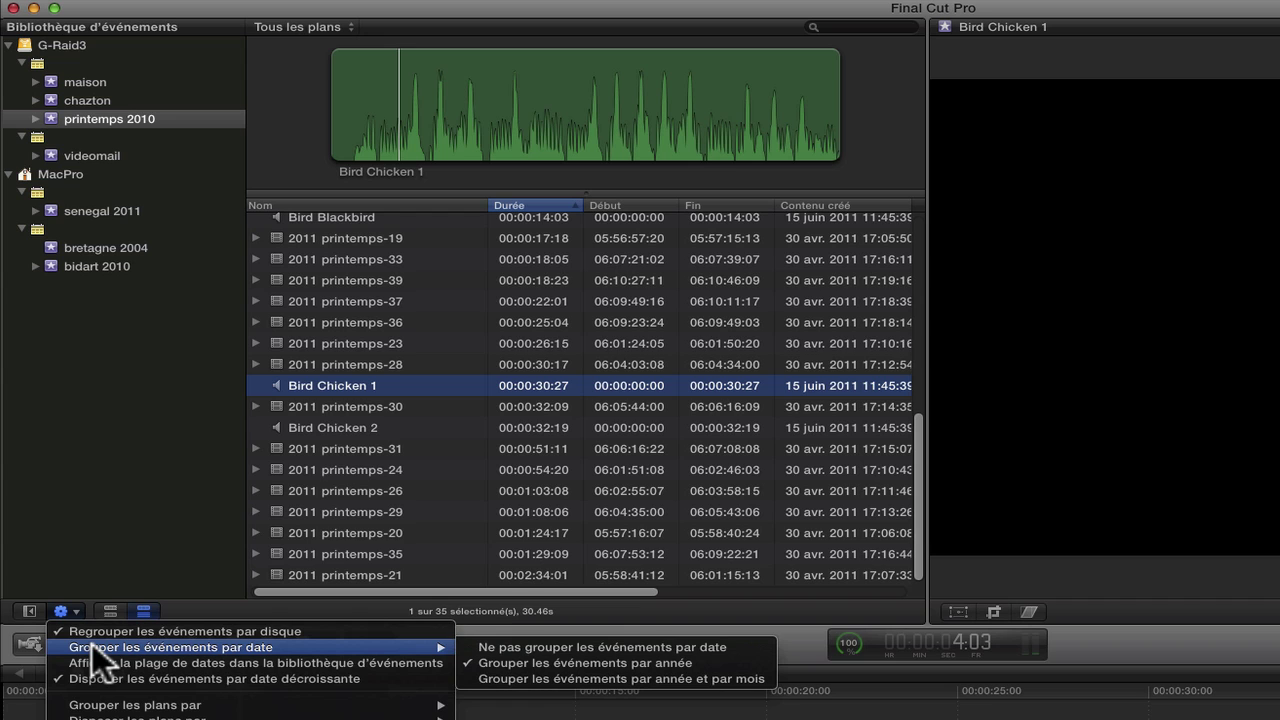
pyautogui.click(585, 647)
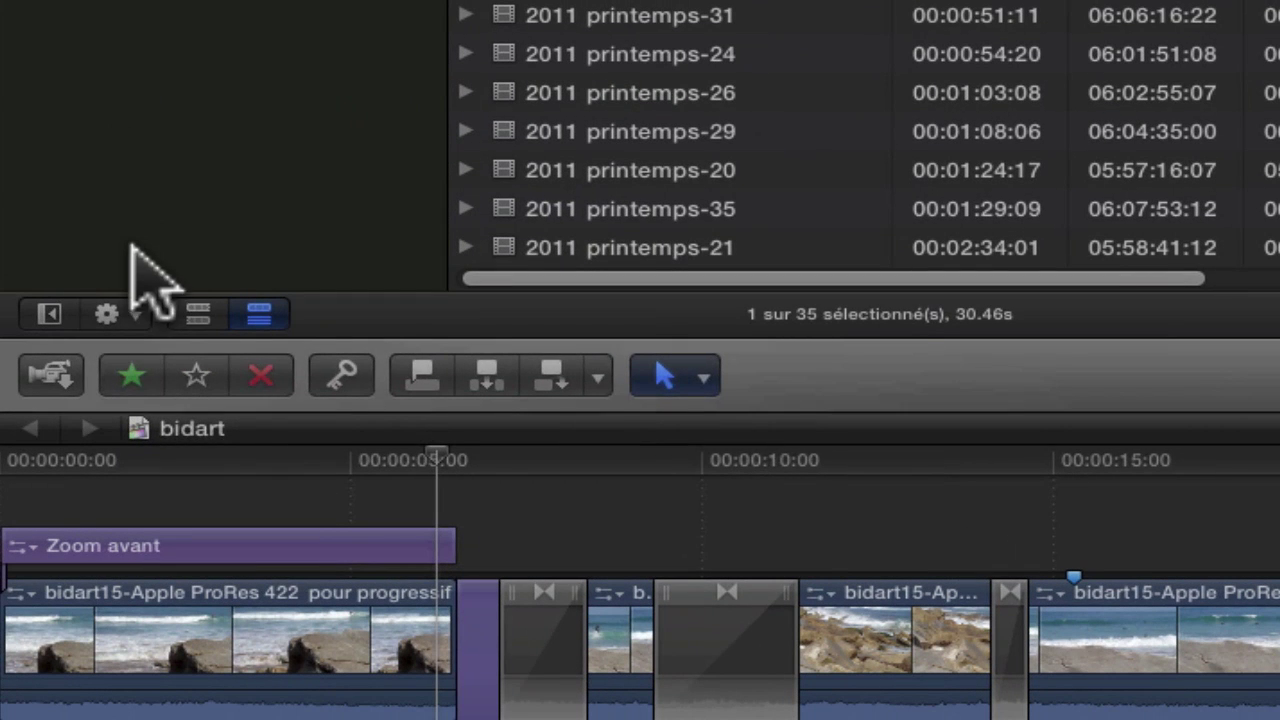
# Step: Group the event's clips by File Type from the gear menu and scroll the list
pyautogui.click(122, 322)
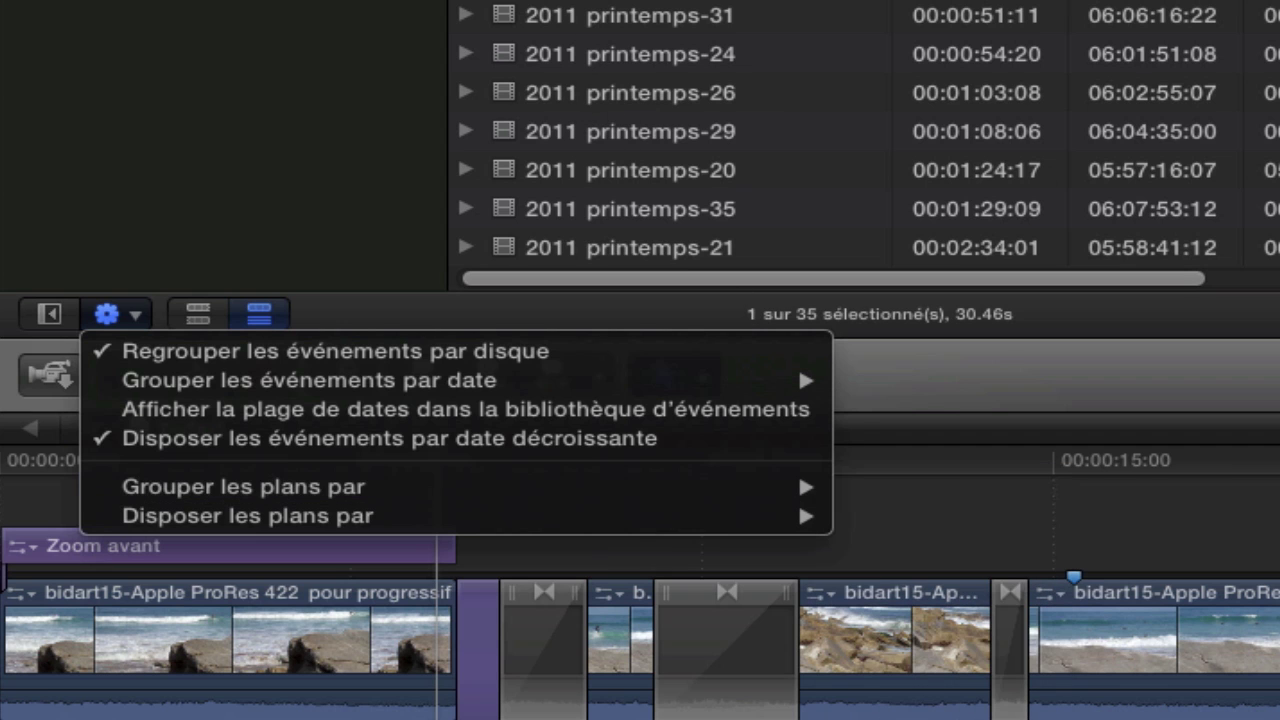
pyautogui.moveTo(343, 486)
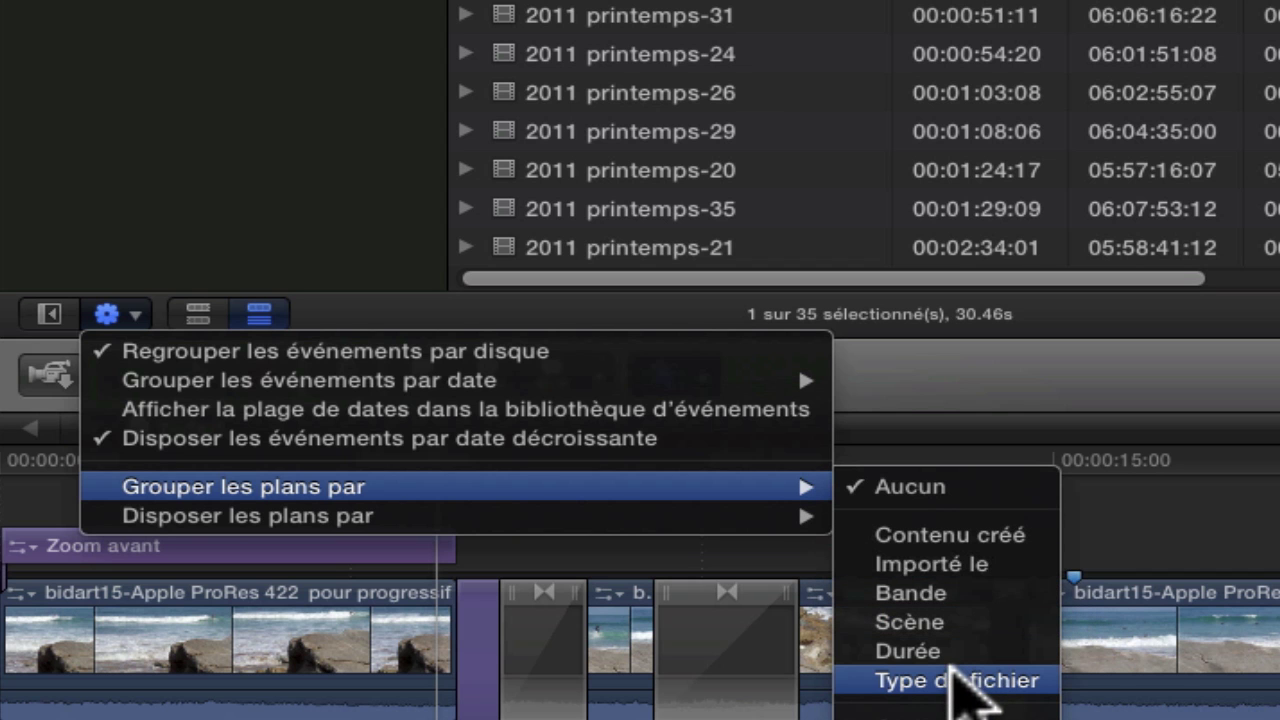
pyautogui.click(952, 680)
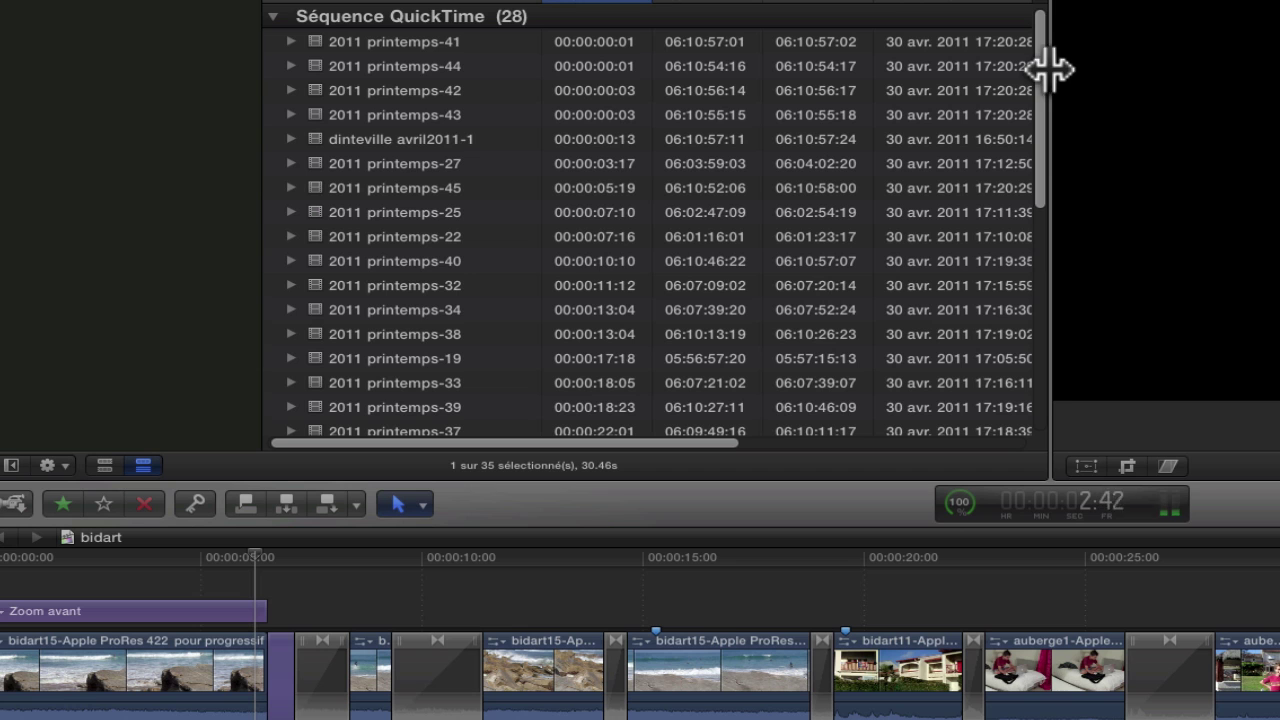
pyautogui.moveTo(1040, 70); pyautogui.dragTo(1057, 417)
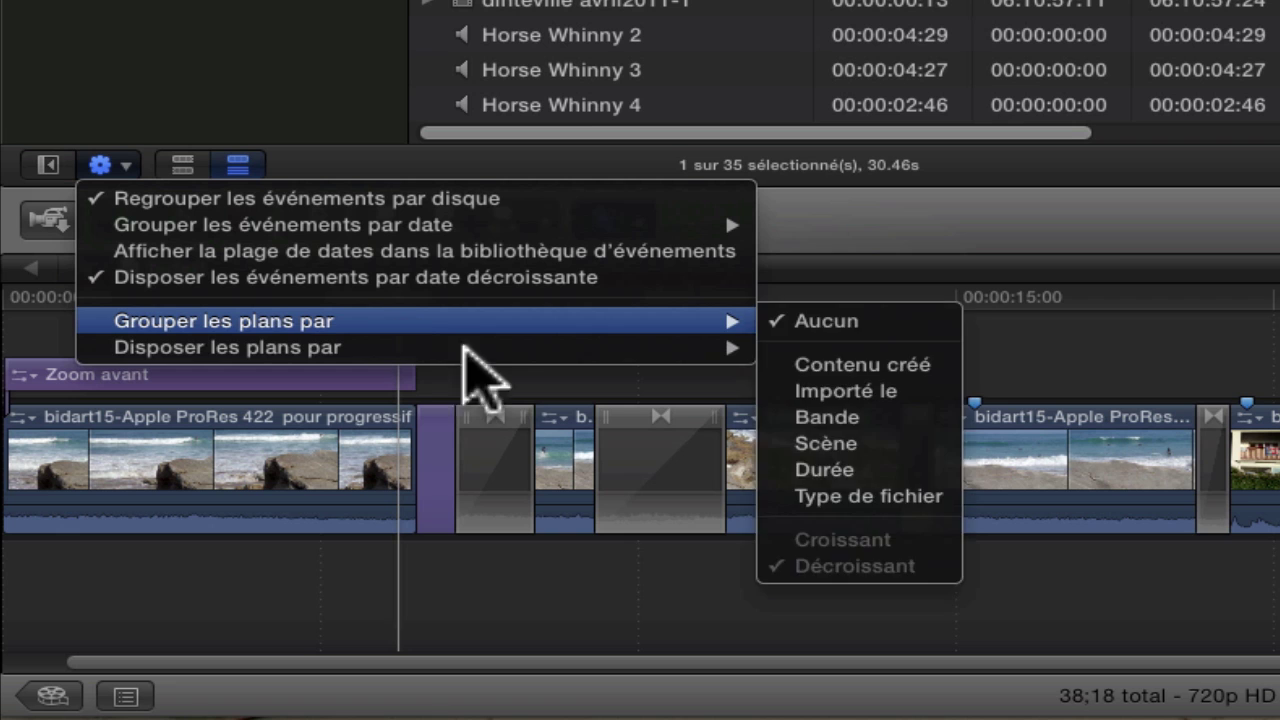
pyautogui.click(382, 5)
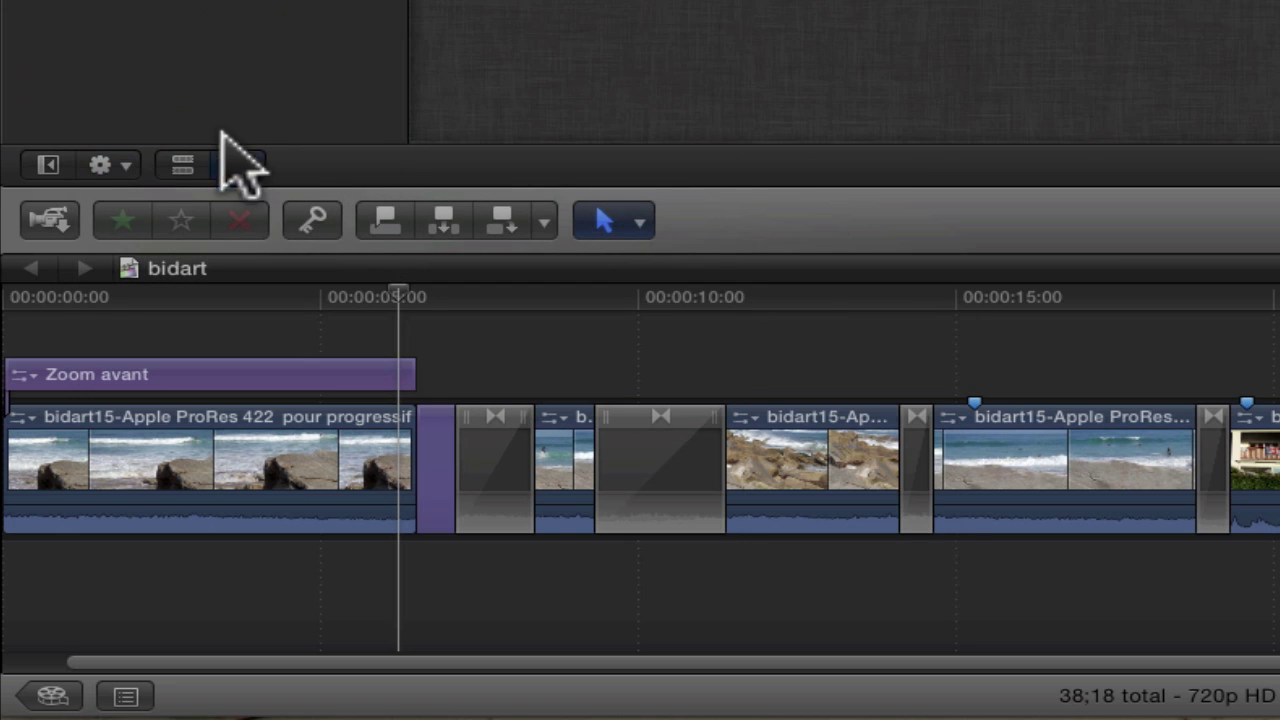
# Step: Show filmstrip thumbnails and arrange clips by Duration, then by Content Created
pyautogui.click(118, 665)
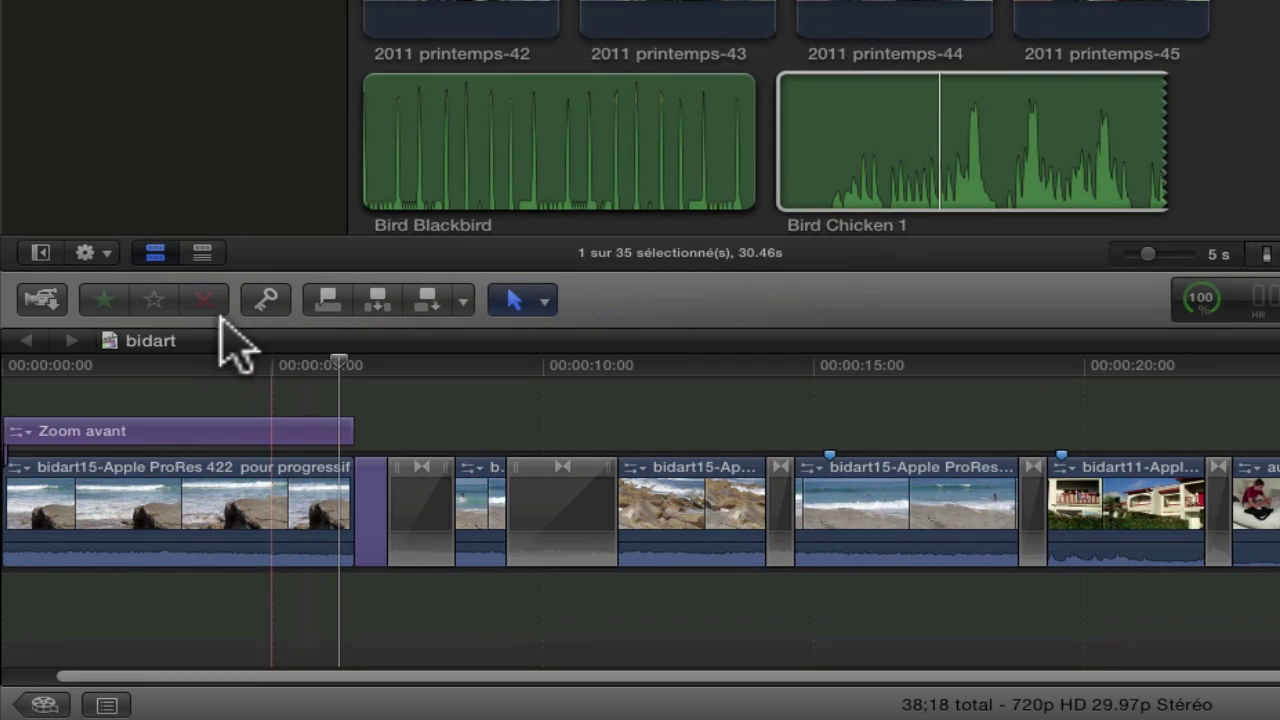
pyautogui.click(87, 253)
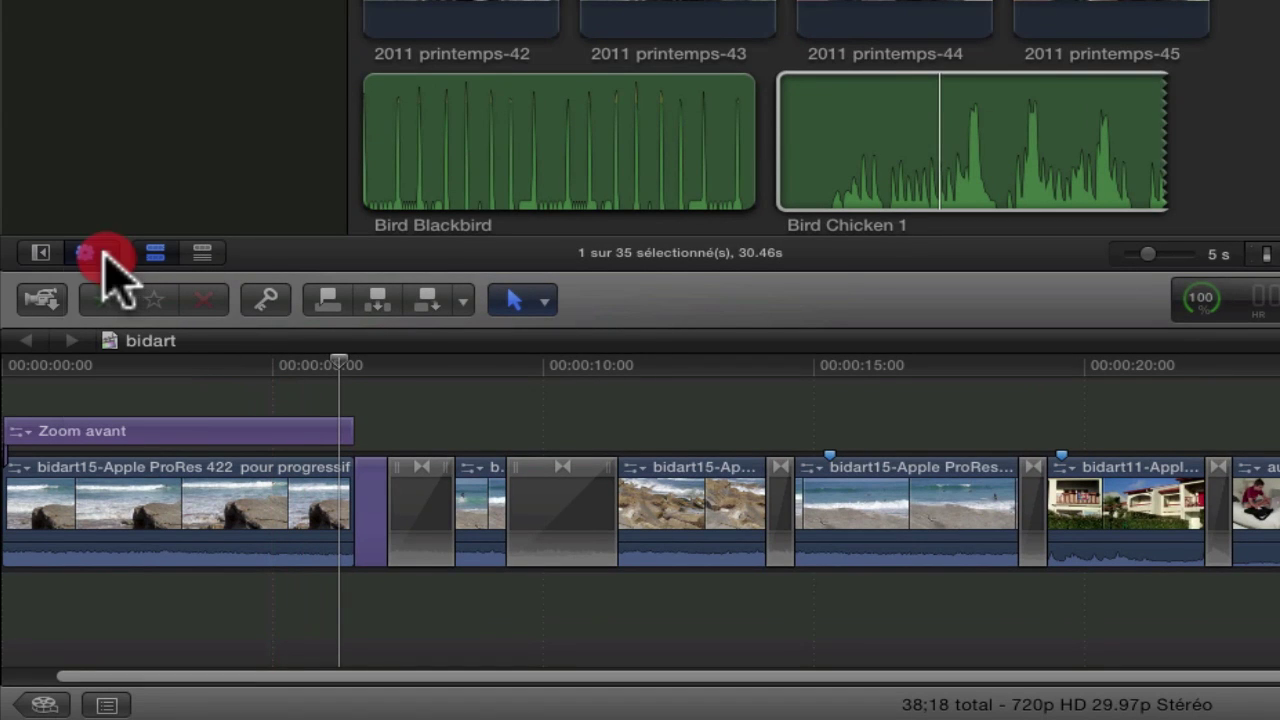
pyautogui.moveTo(250, 410)
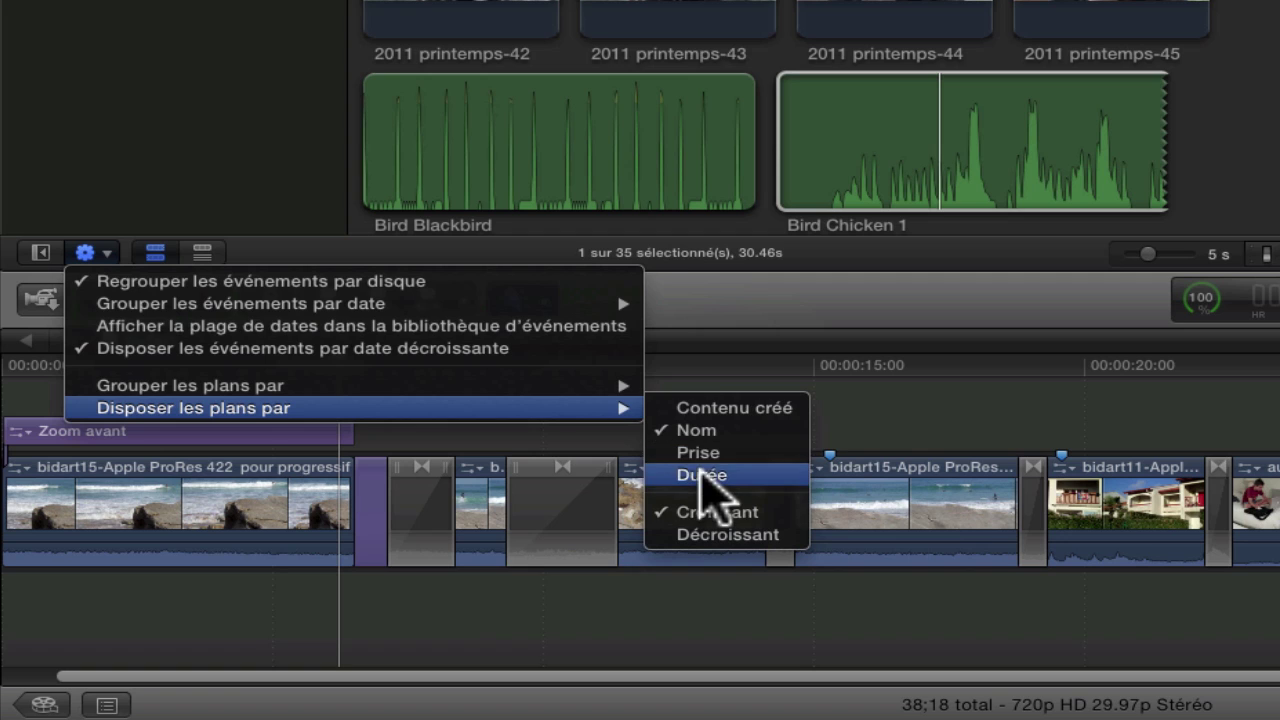
pyautogui.click(705, 476)
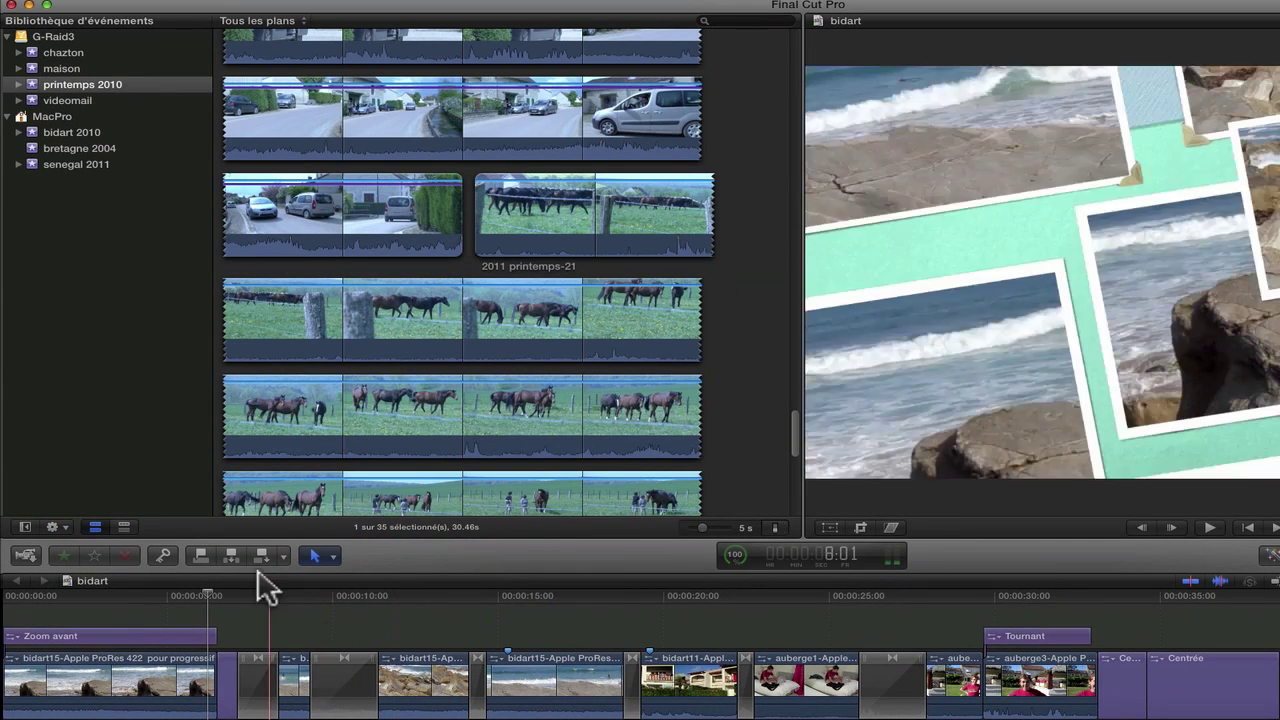
pyautogui.click(55, 527)
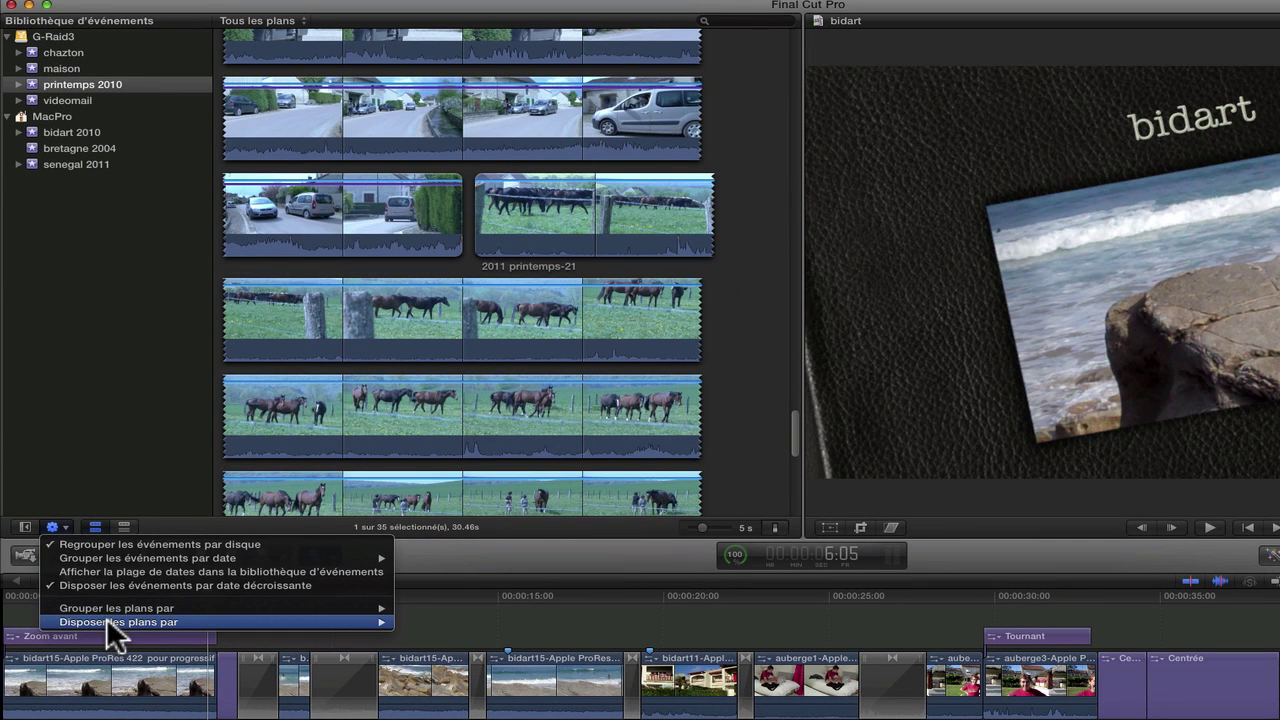
pyautogui.moveTo(131, 620)
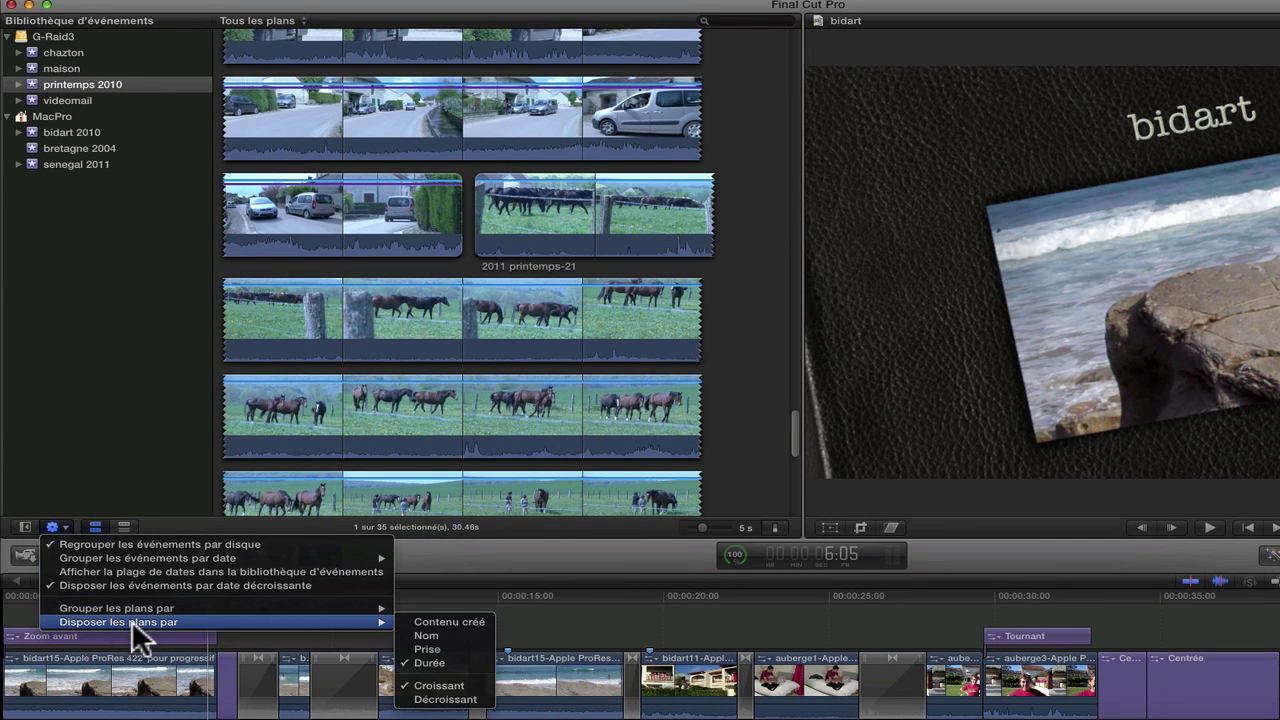
pyautogui.click(438, 622)
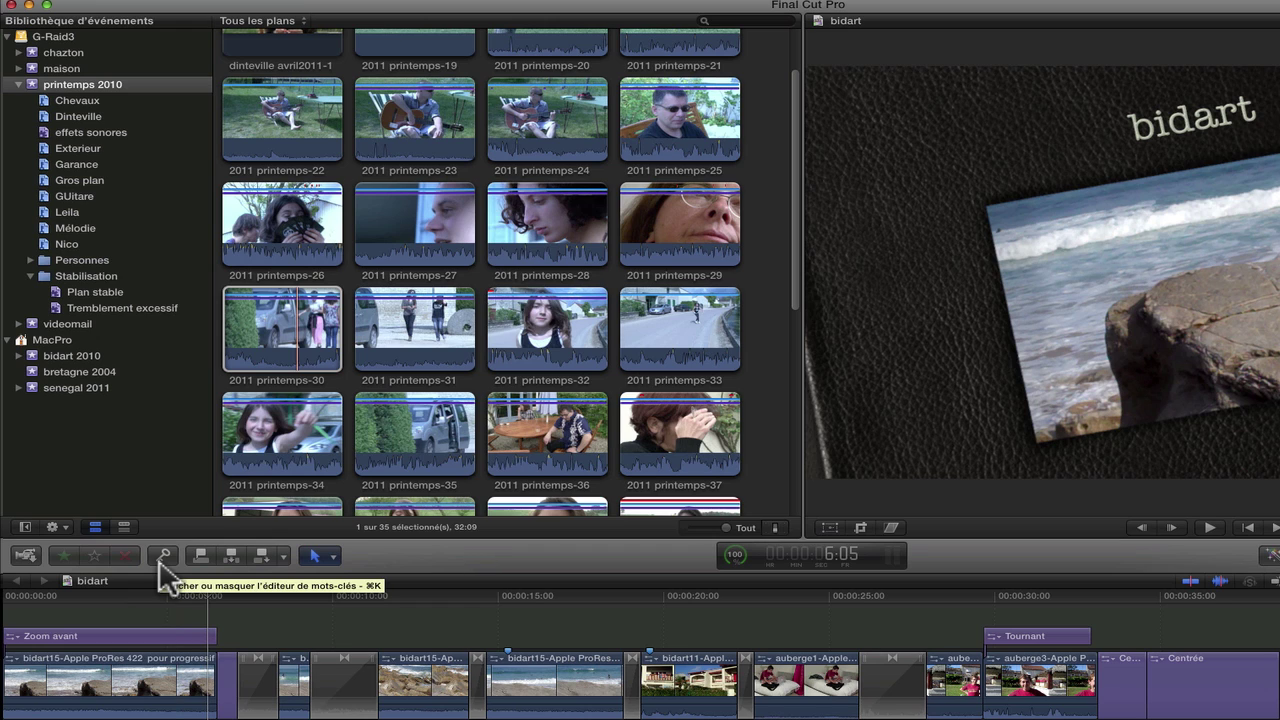
# Step: Select printemps 2010, toggle list and filmstrip views, and call up the keyword editor with Cmd-K
pyautogui.click(64, 86)
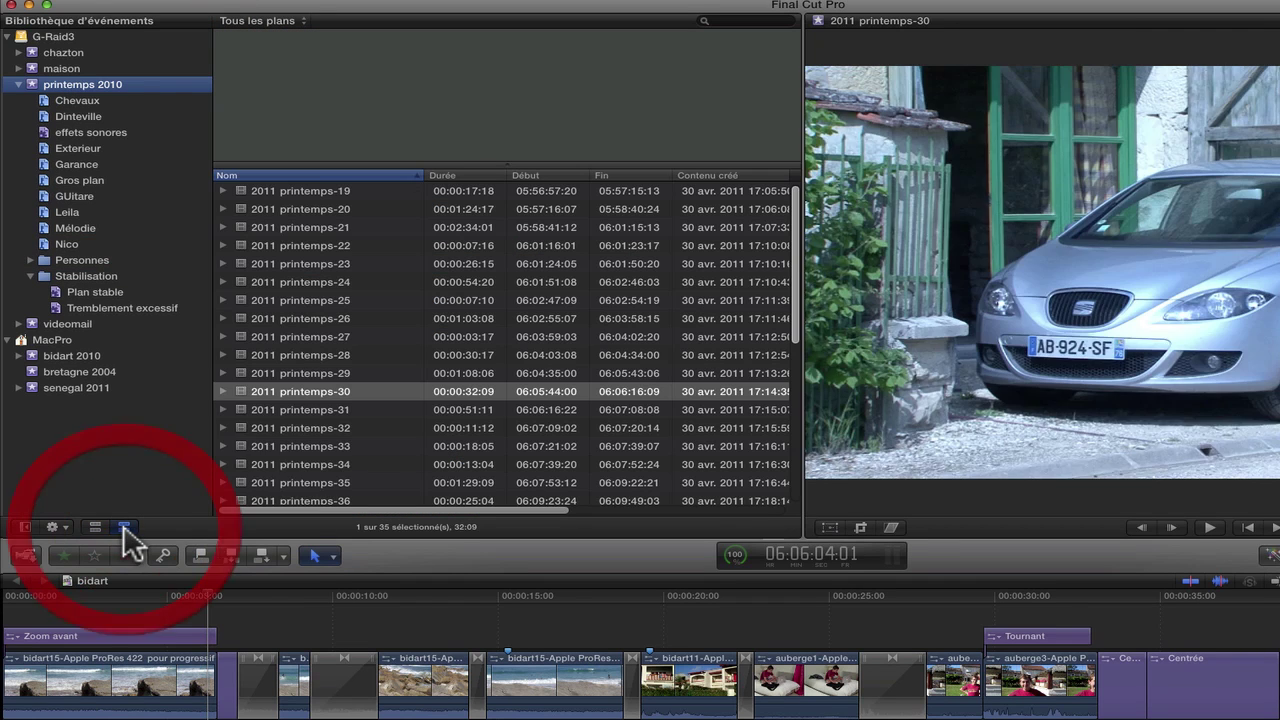
pyautogui.click(124, 528)
pyautogui.press('space')
pyautogui.click(95, 526)
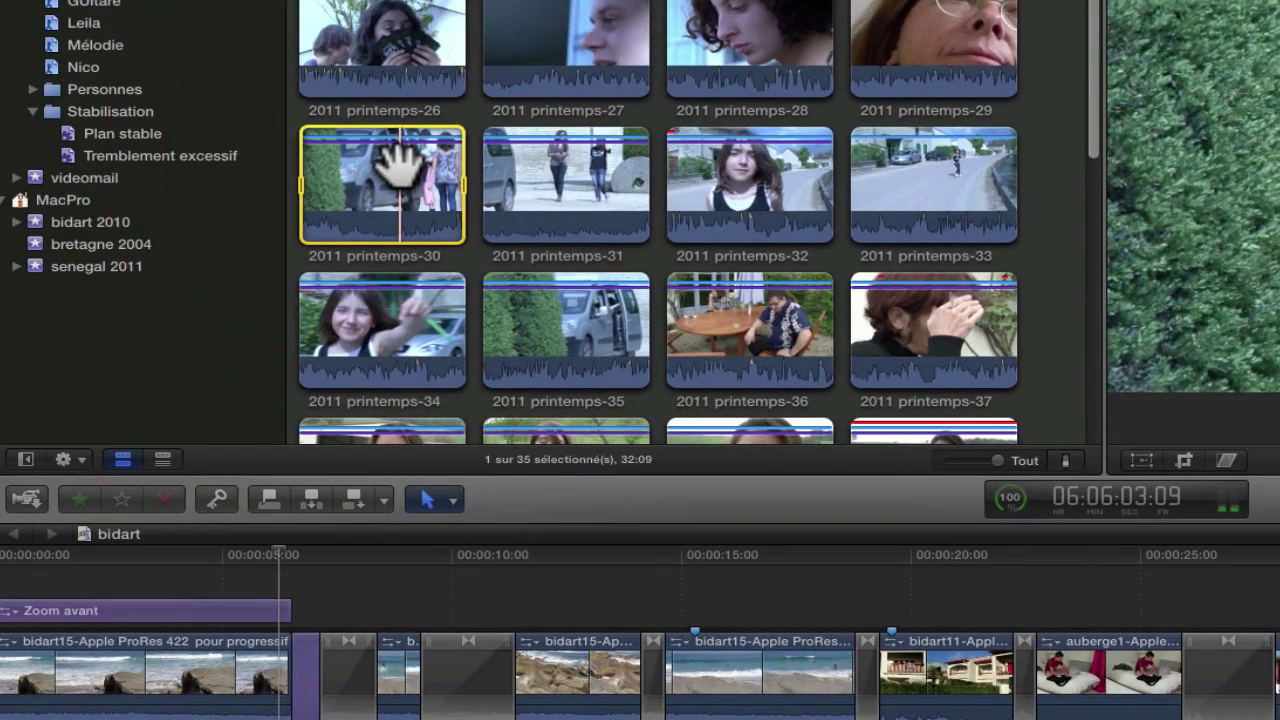
pyautogui.press('super+k')
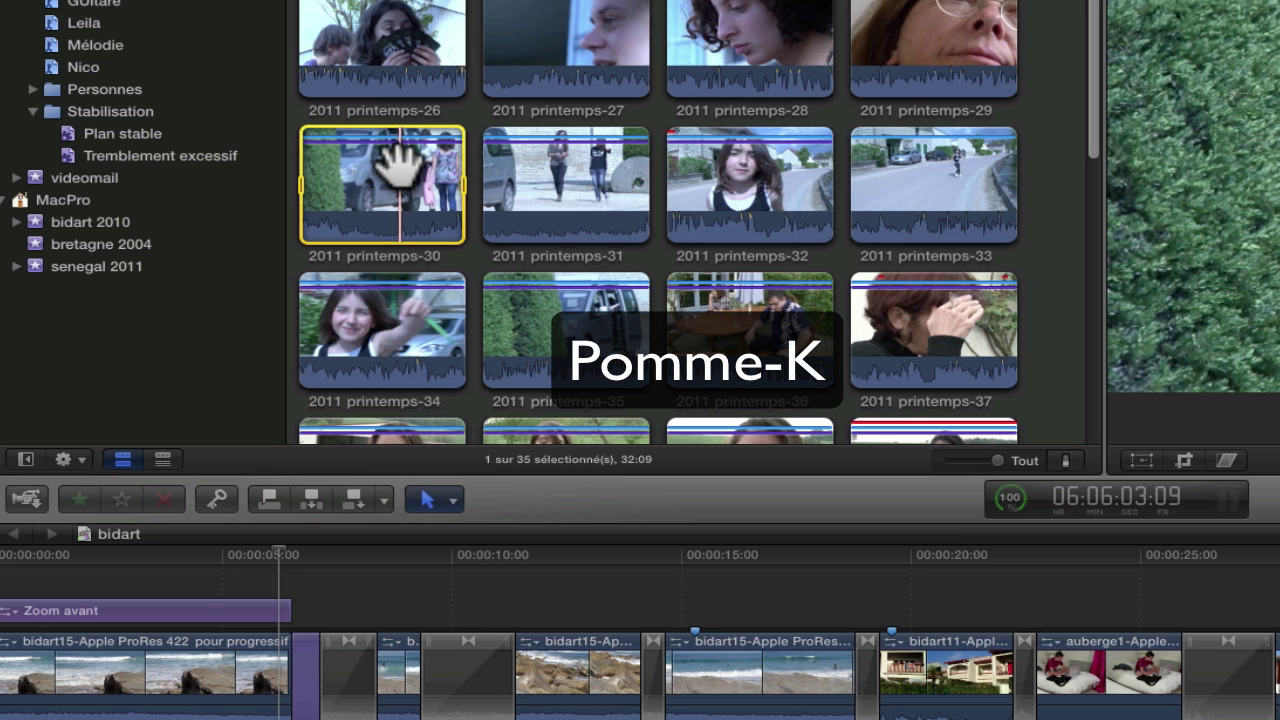
pyautogui.click(219, 497)
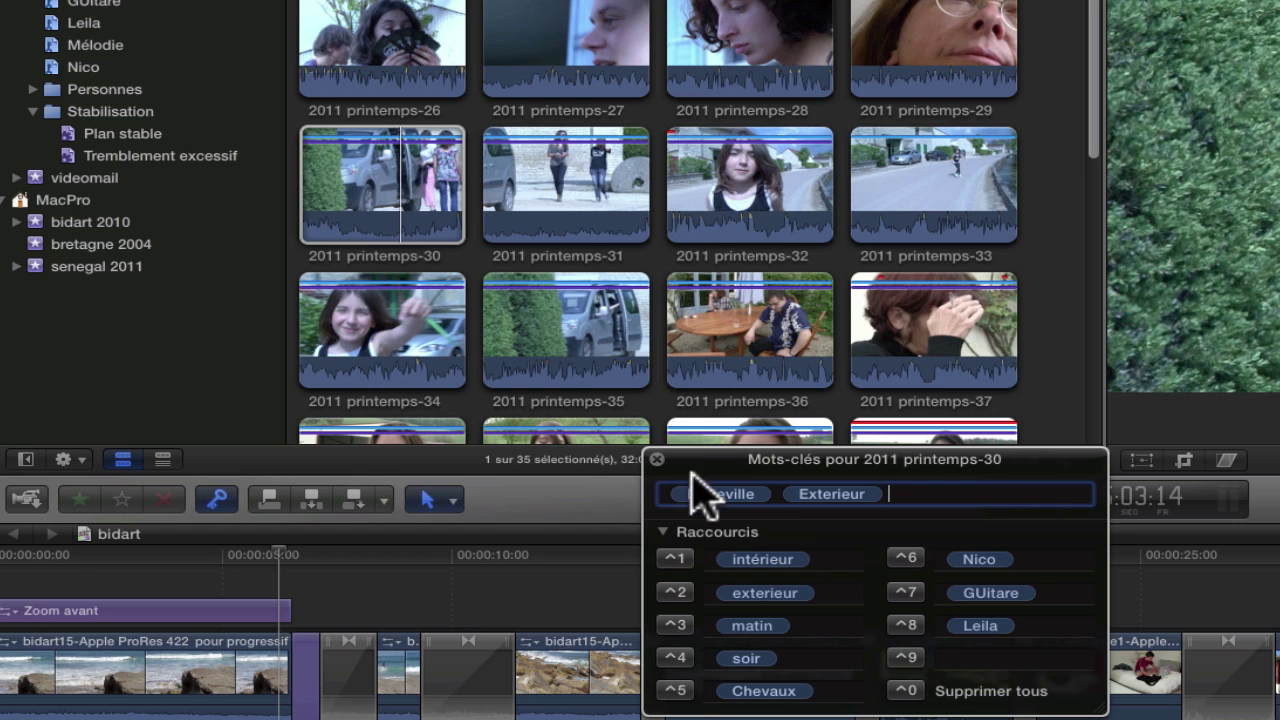
# Step: Move the keyword editor aside and add the keyword Voiture to 2011 printemps-30
pyautogui.moveTo(790, 460); pyautogui.dragTo(670, 378)
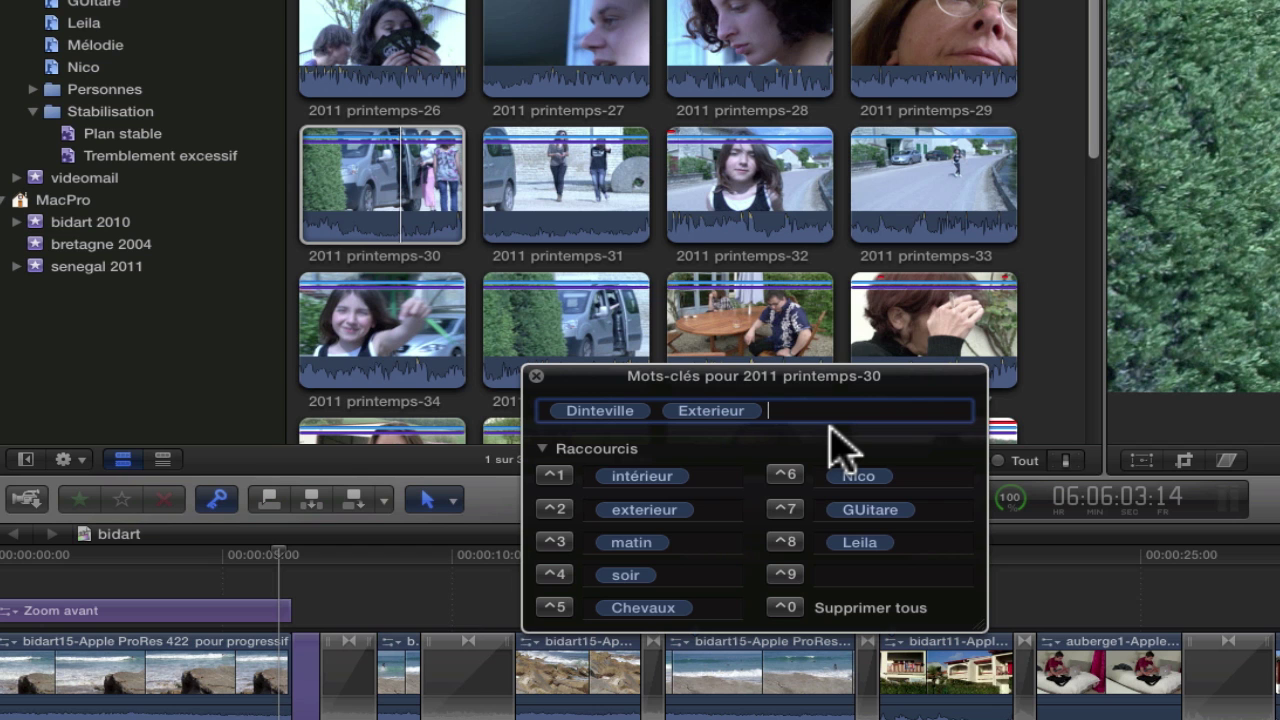
pyautogui.write('Voiture')
pyautogui.press('Return')
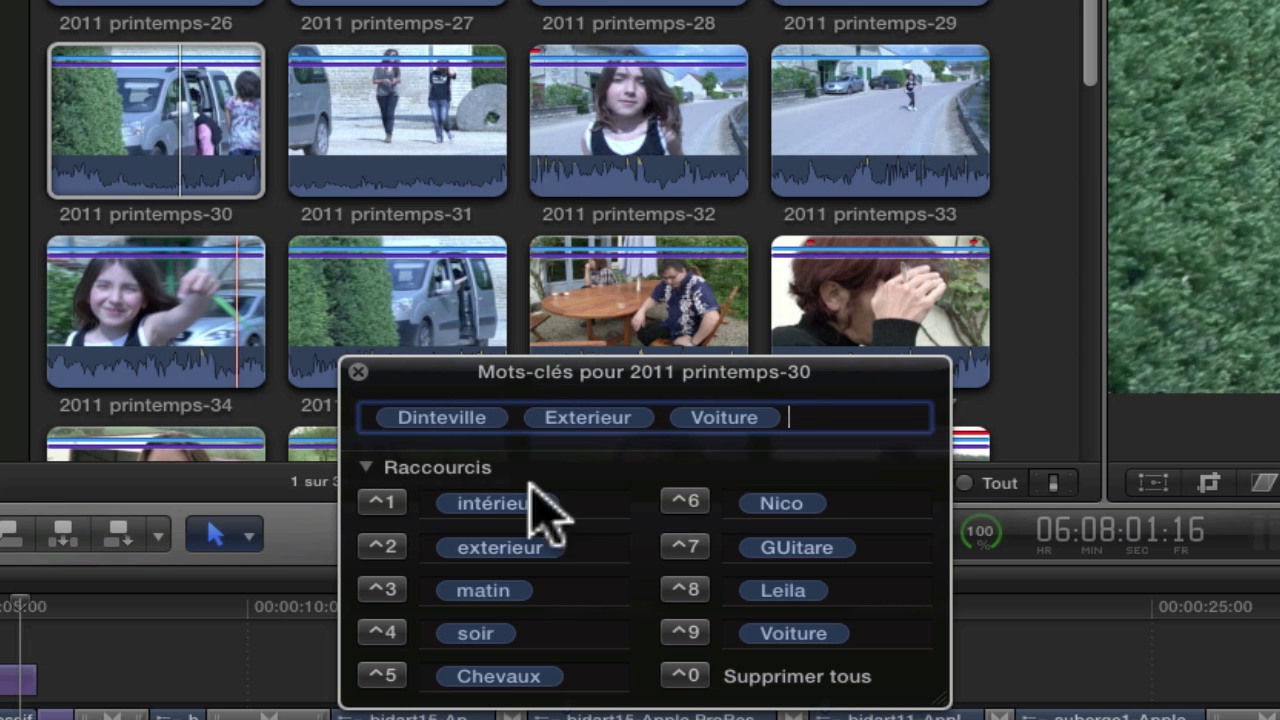
pyautogui.click(312, 150)
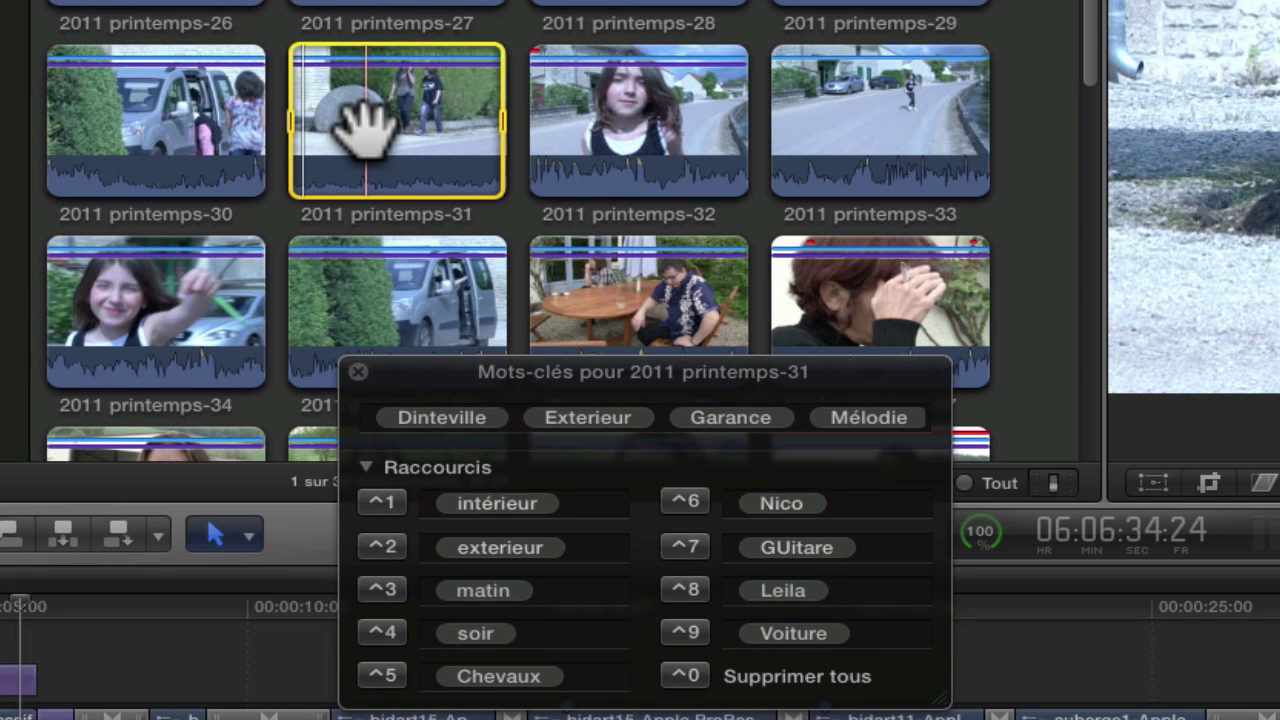
pyautogui.click(180, 118)
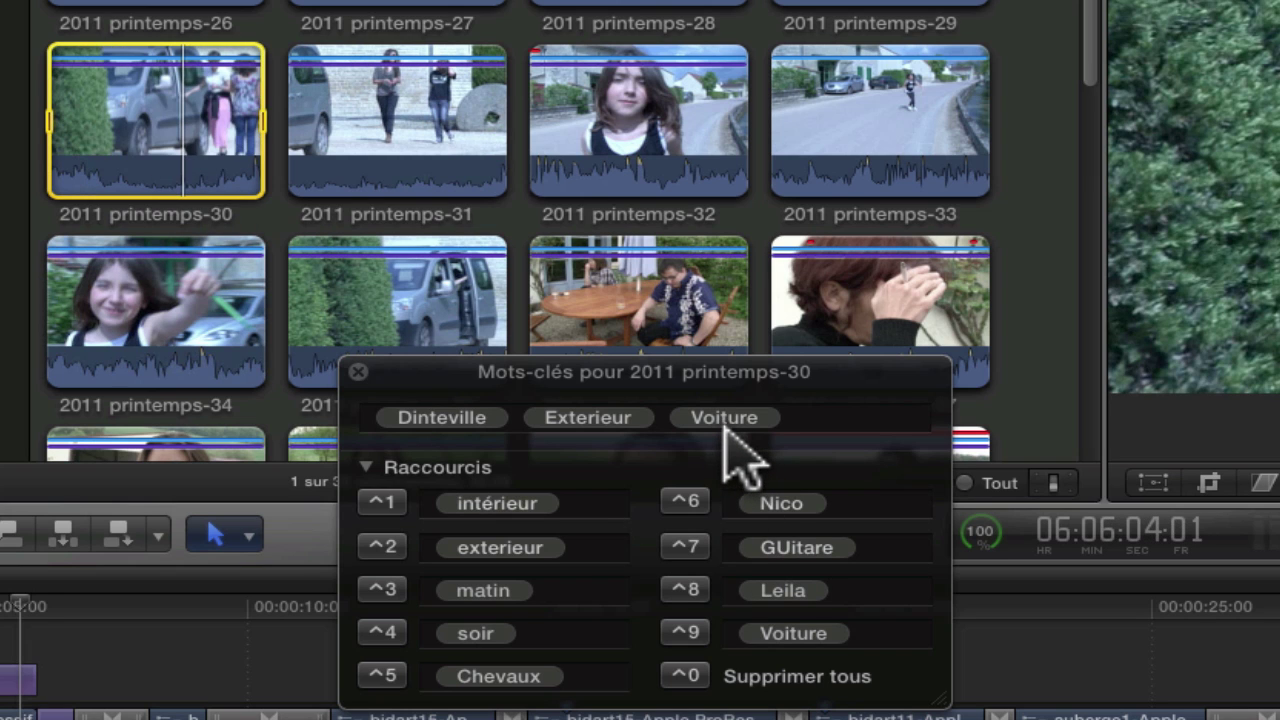
# Step: Delete the Voiture and Exterieur keywords, leaving only Dinteville, and reselect the clip
pyautogui.click(735, 412)
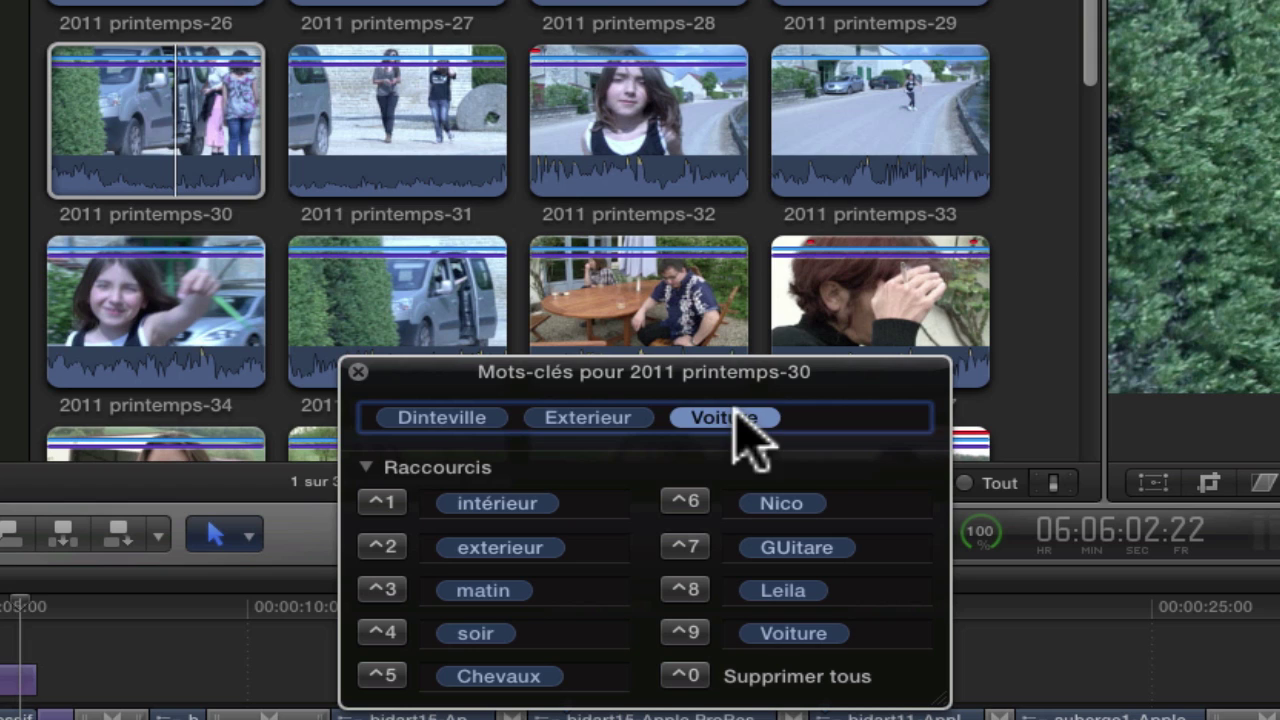
pyautogui.press('BackSpace')
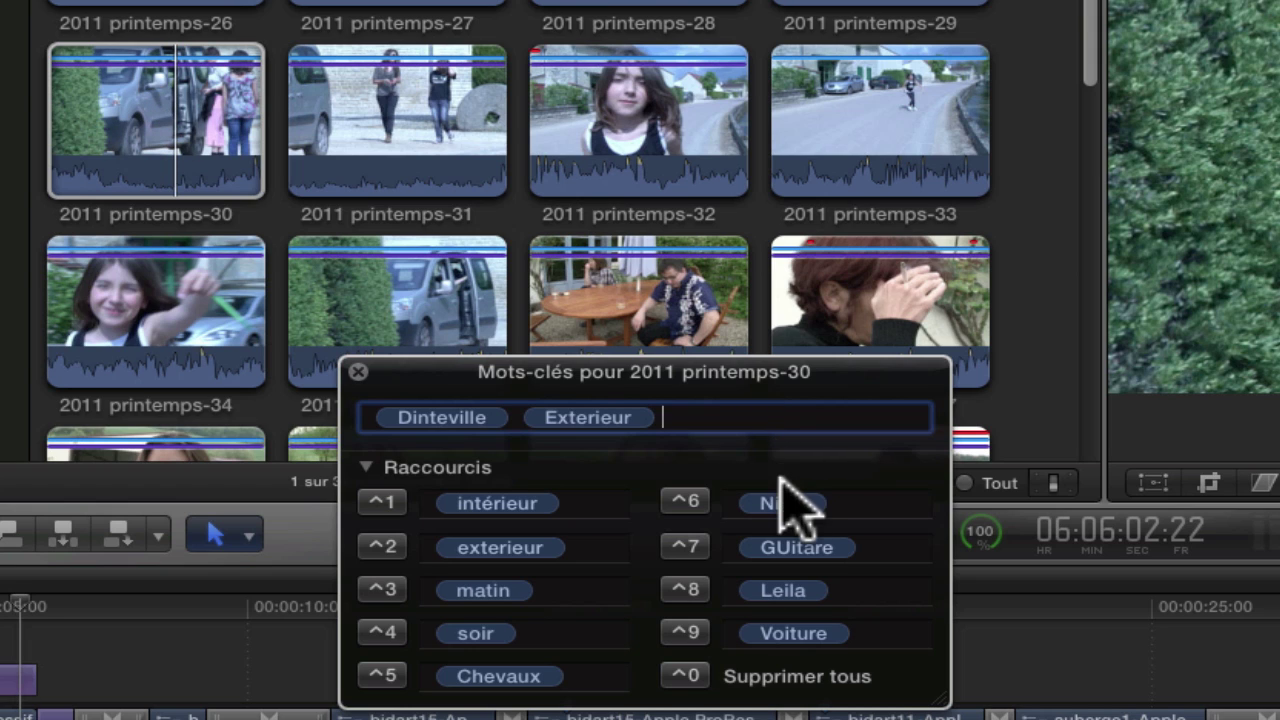
pyautogui.click(611, 415)
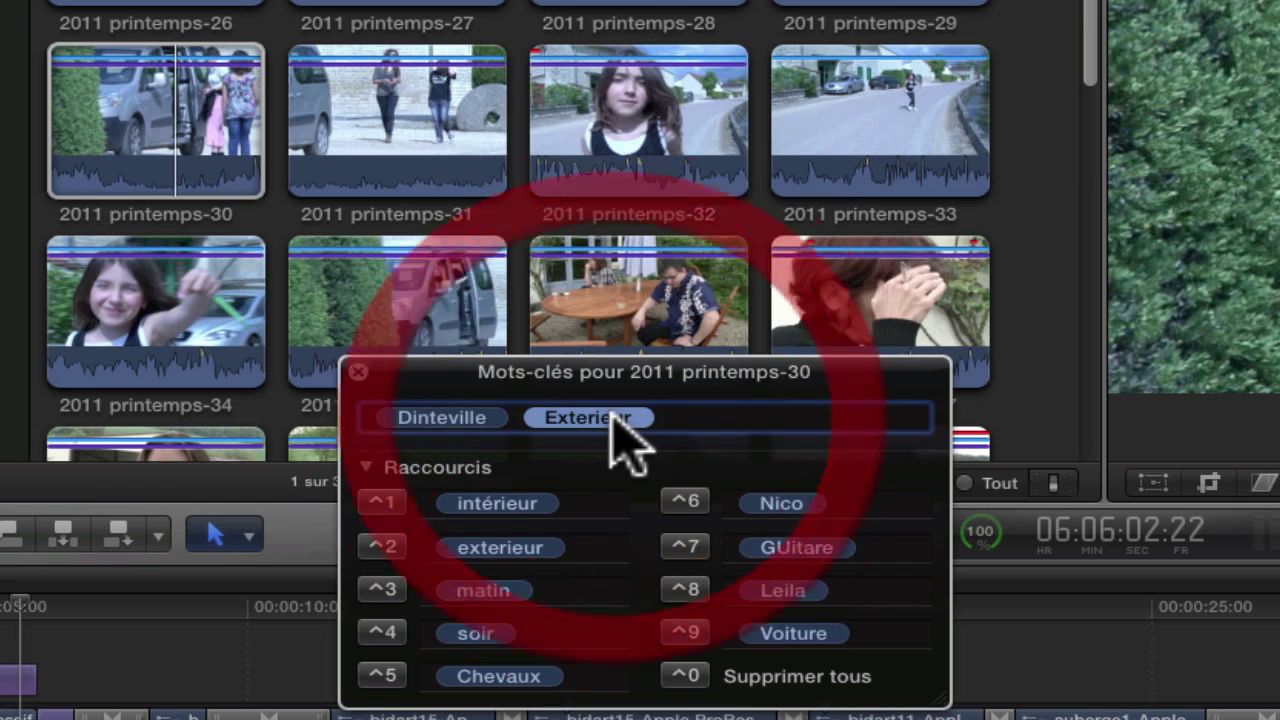
pyautogui.press('BackSpace')
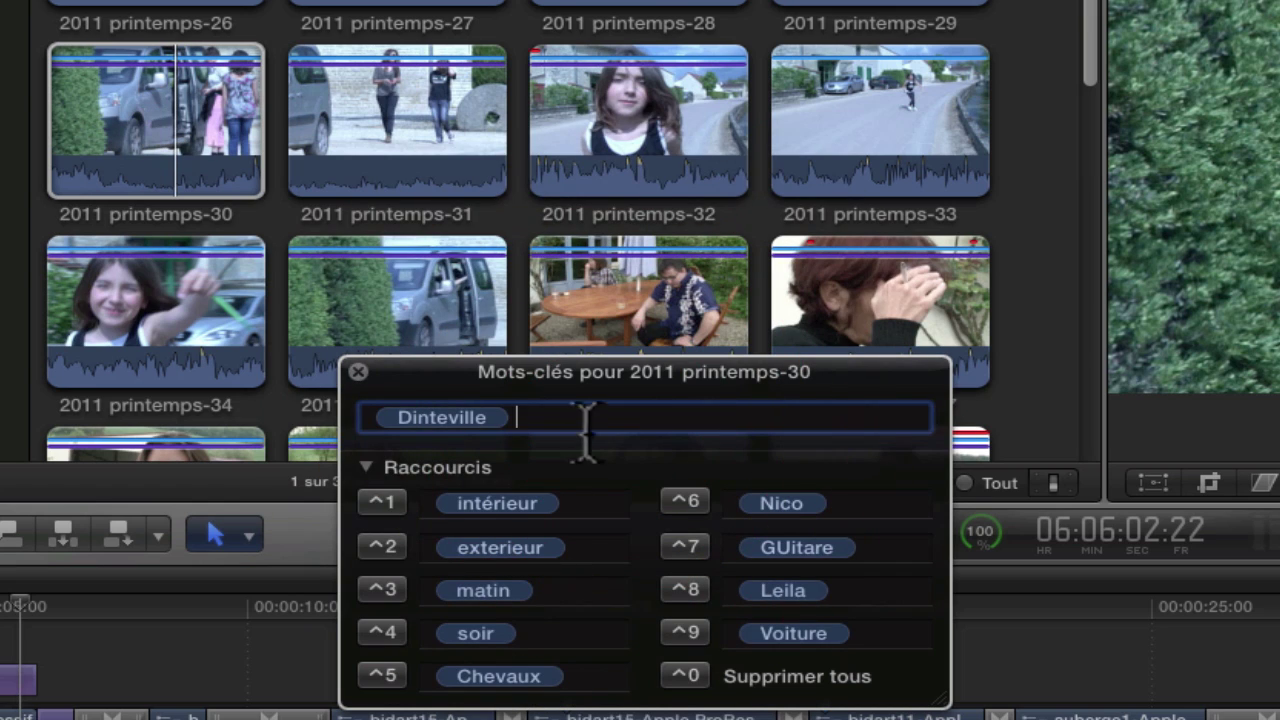
pyautogui.click(175, 145)
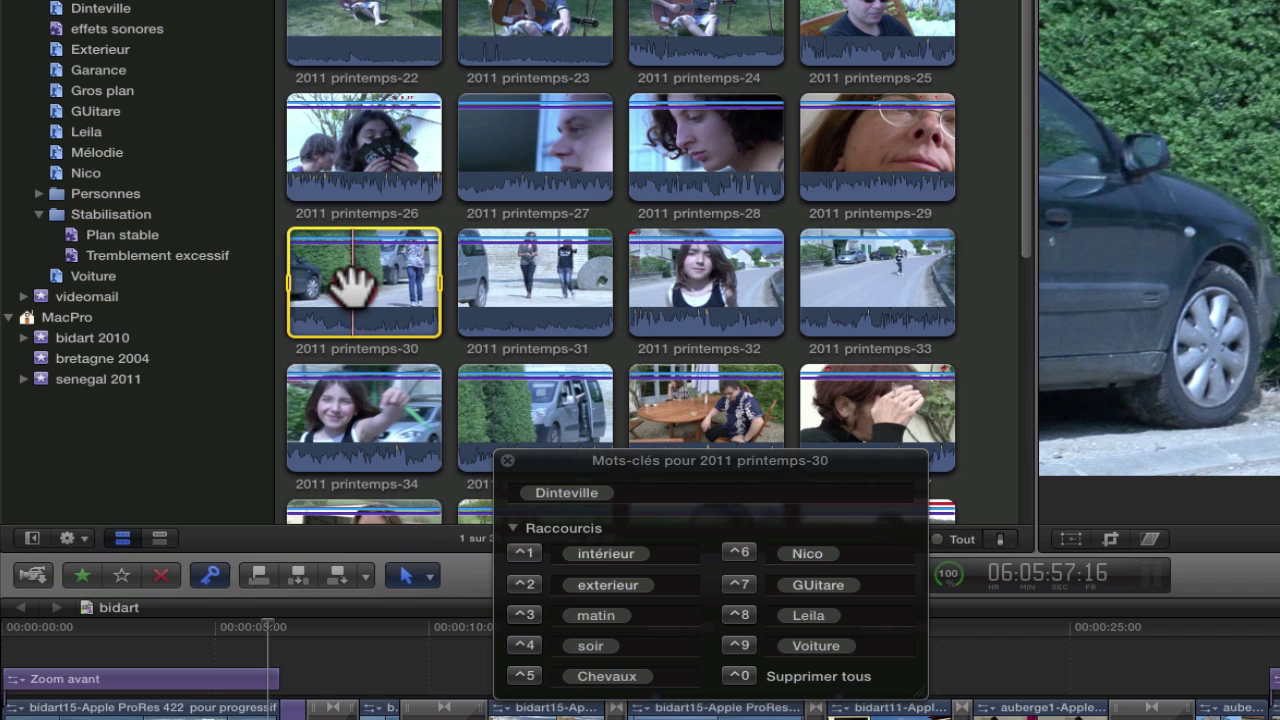
# Step: Return printemps-30 to Exterieur and tag clips printemps-38 through 45 with the keyword jardin
pyautogui.moveTo(350, 288); pyautogui.dragTo(79, 42)
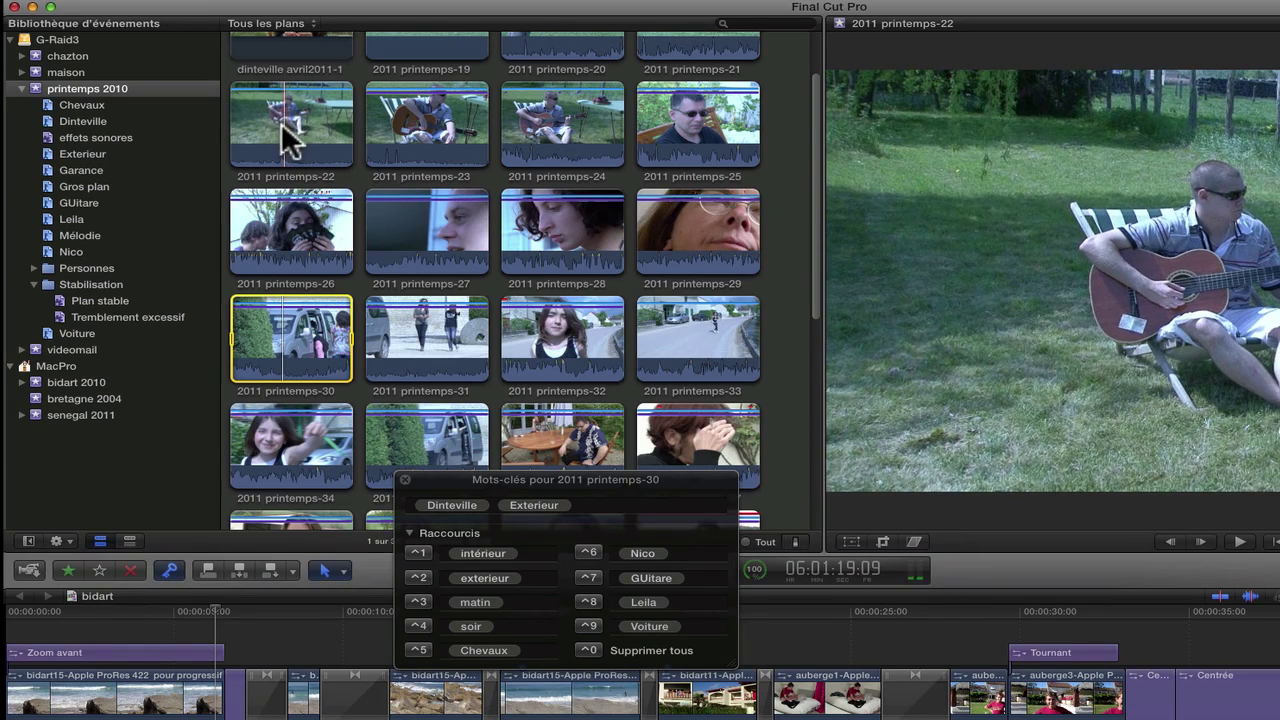
pyautogui.scroll(-5, 307, 240)
pyautogui.click(307, 255)
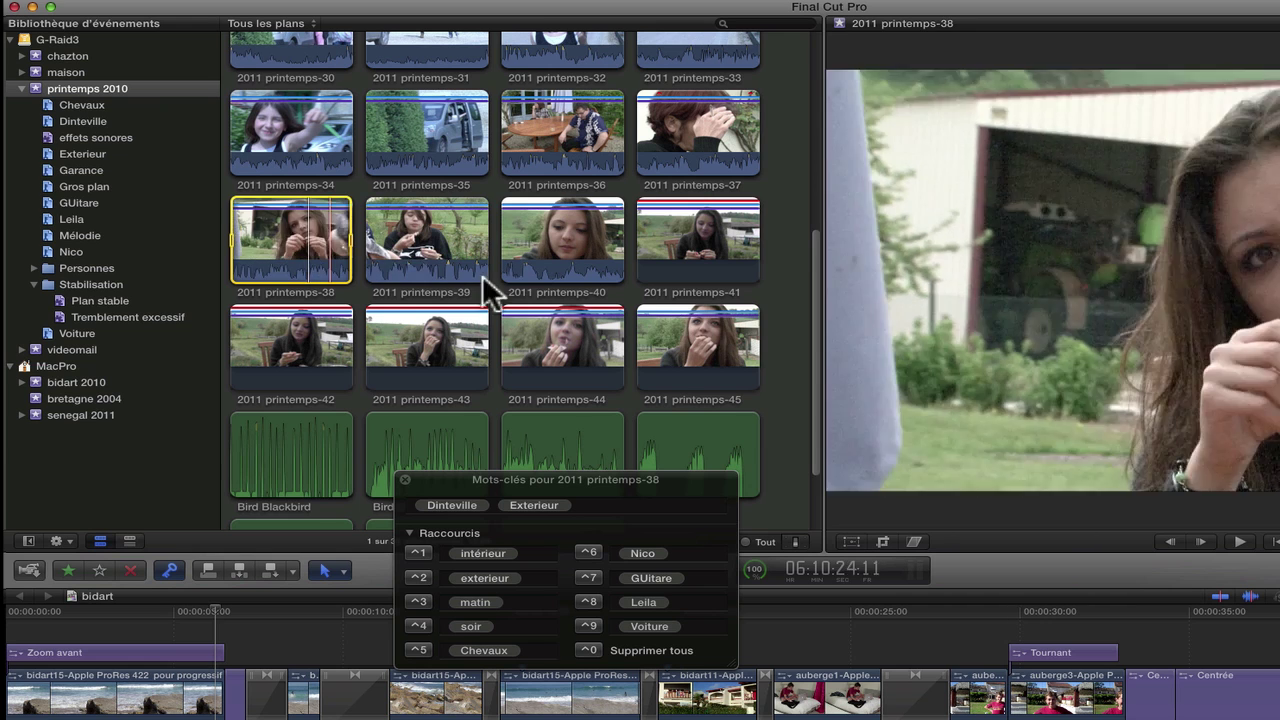
pyautogui.keyDown('shift'); pyautogui.click(707, 338); pyautogui.keyUp('shift')
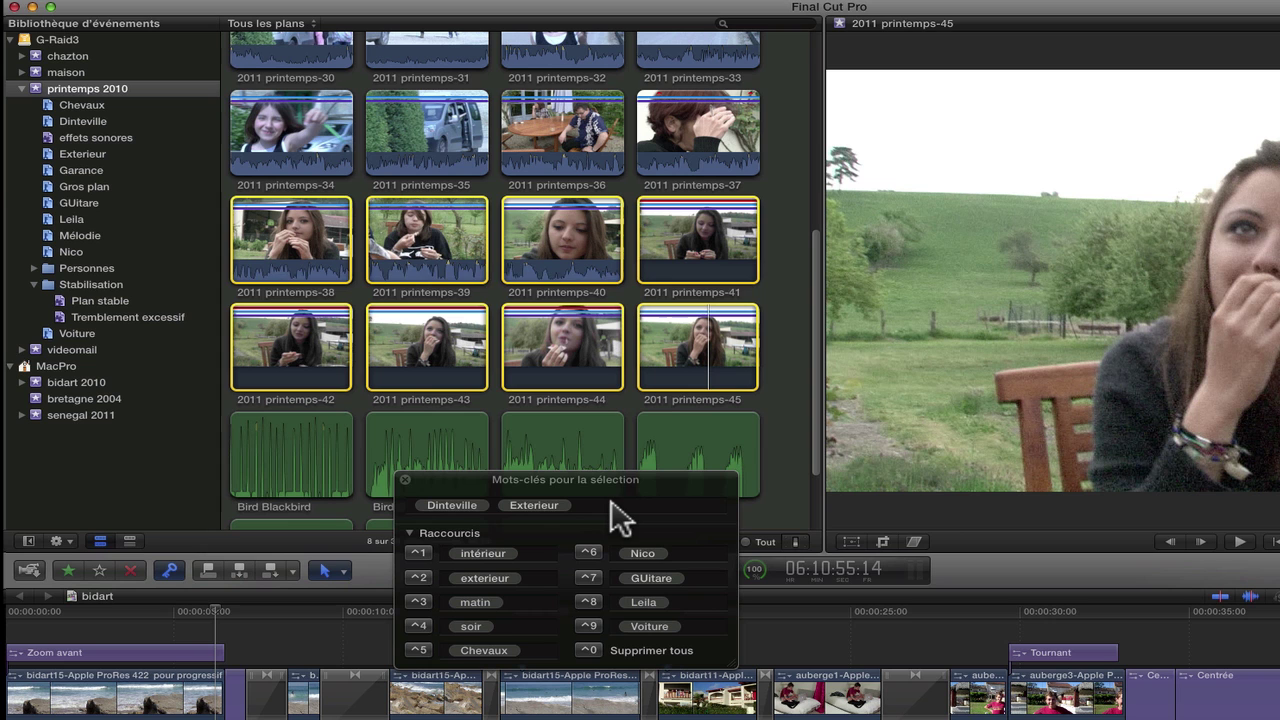
pyautogui.click(612, 504)
pyautogui.write('jardin')
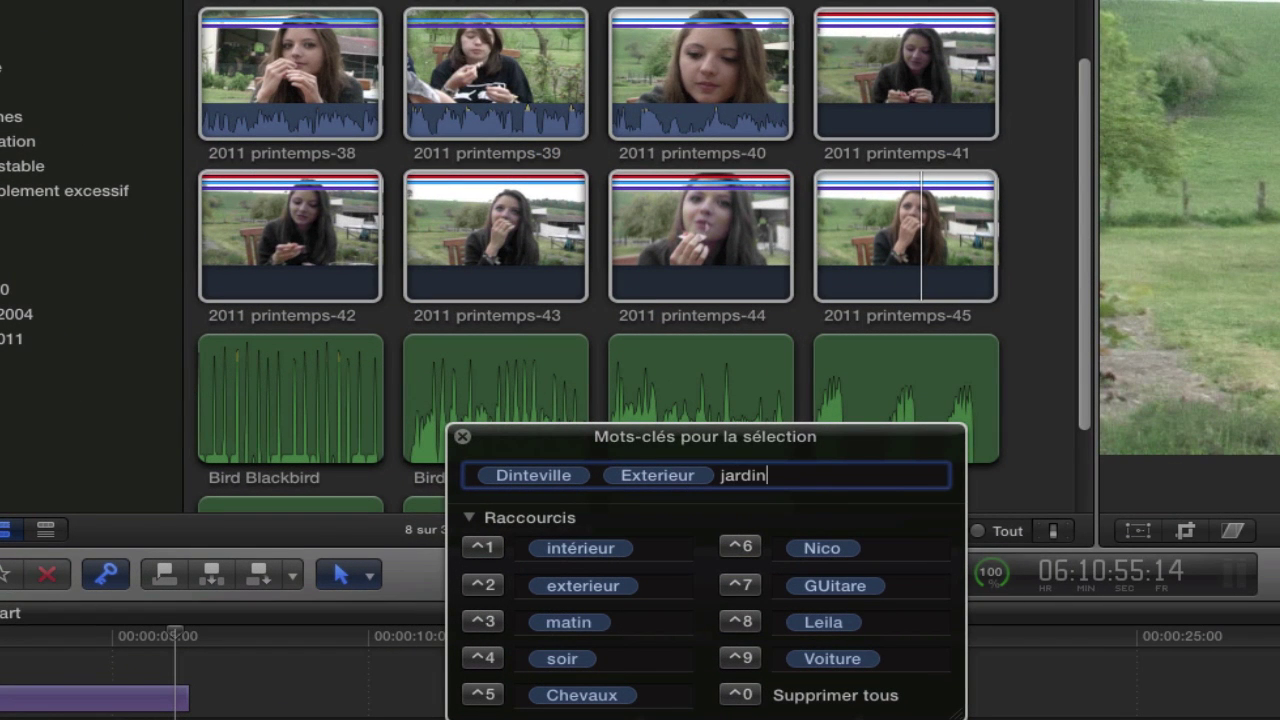
pyautogui.press('Return')
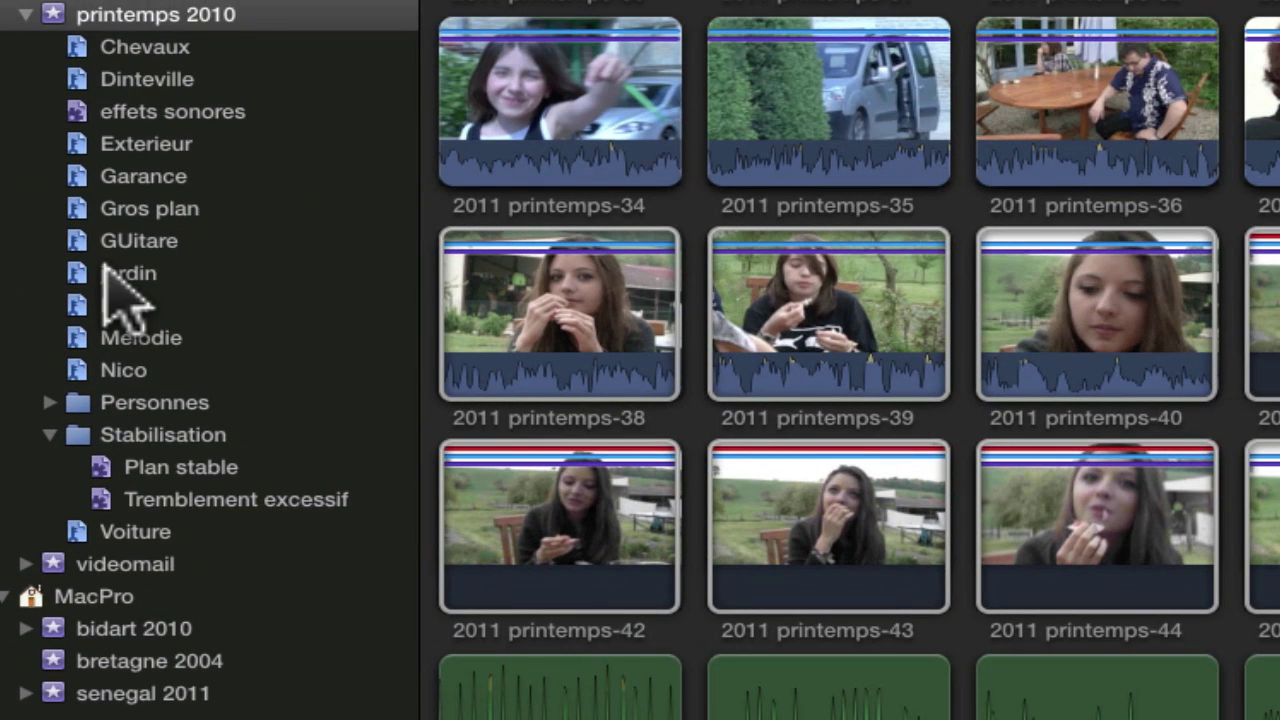
# Step: Show the jardin keyword collection and select all eight of its clips
pyautogui.click(113, 270)
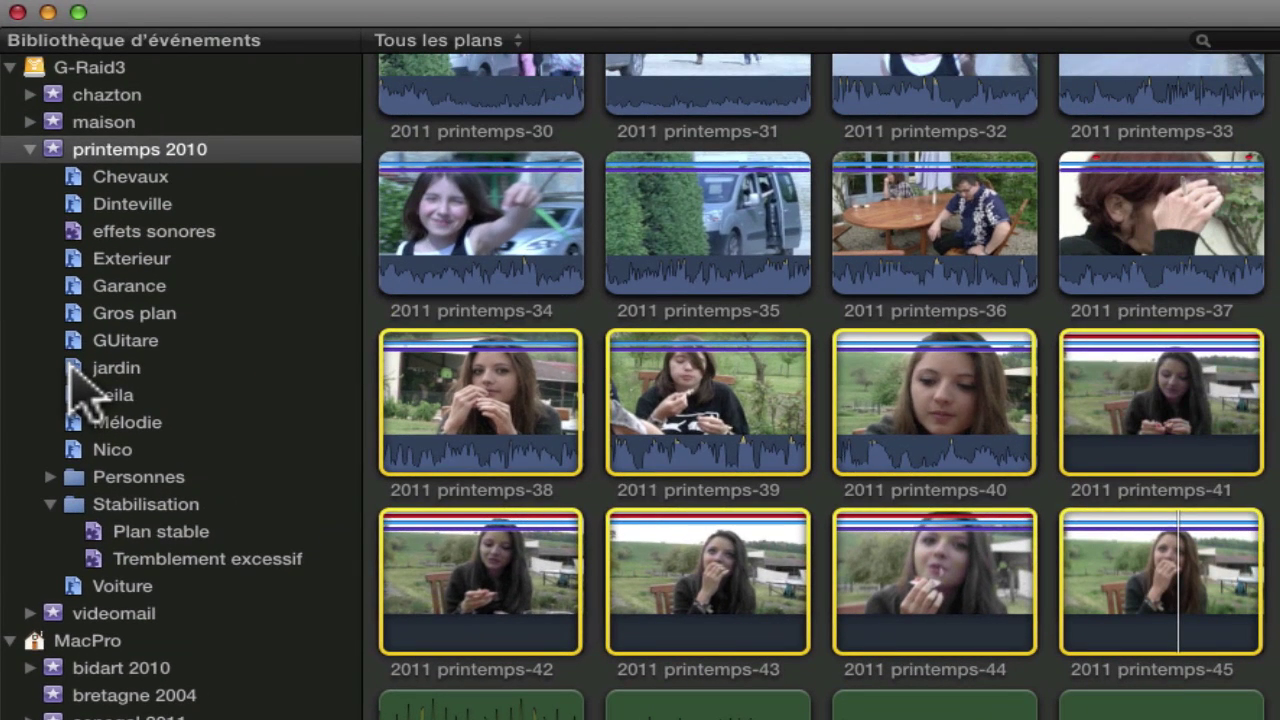
pyautogui.click(74, 368)
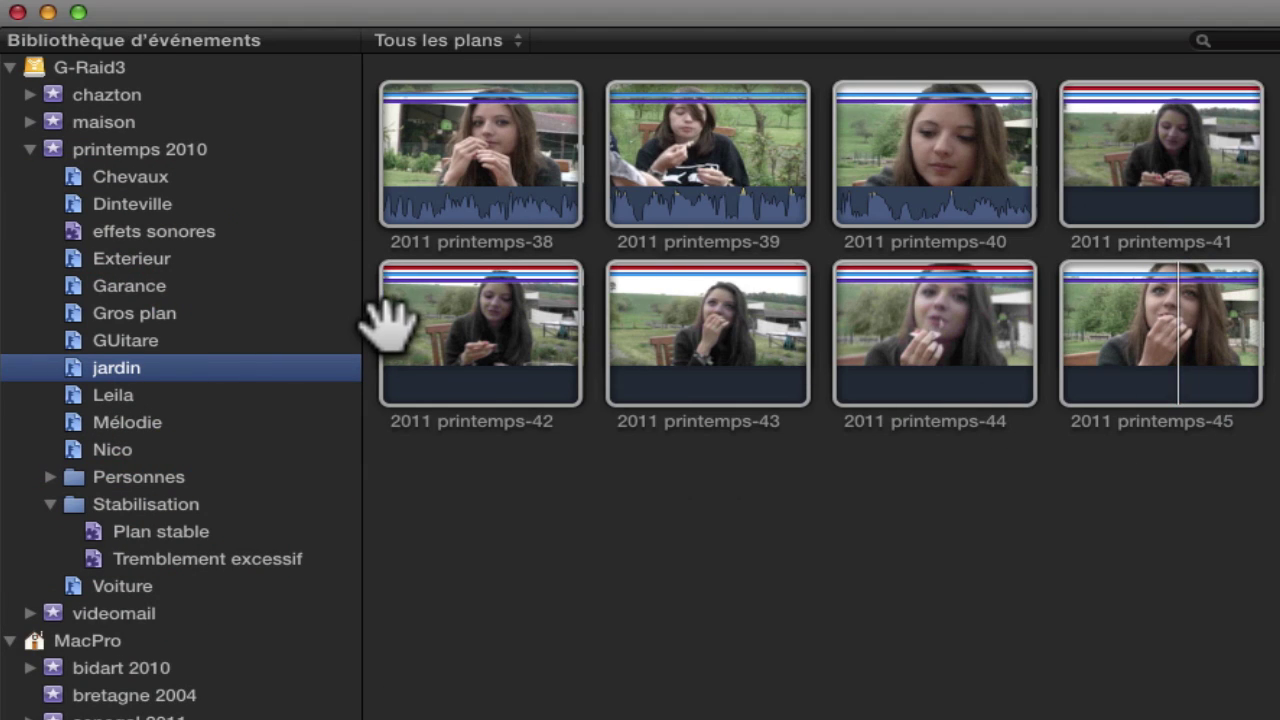
pyautogui.click(386, 323)
pyautogui.press('super+a')
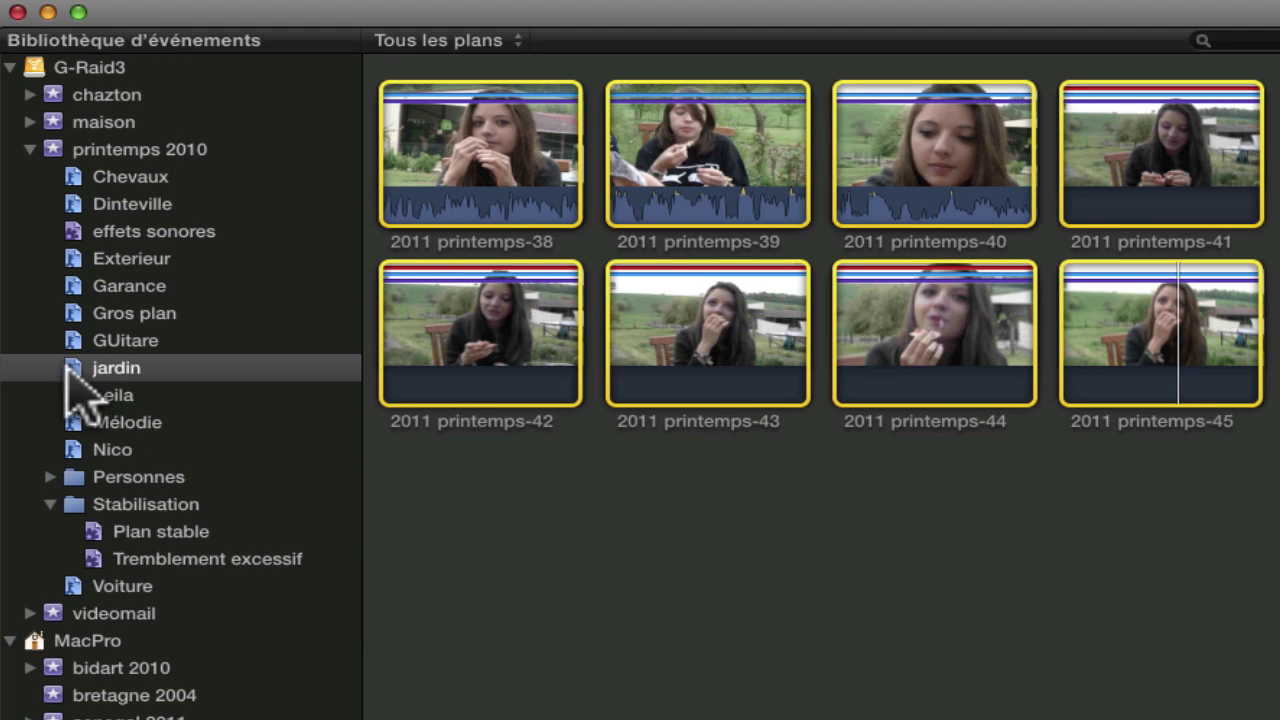
# Step: Switch to the Dinteville collection and open the keyword editor for clip printemps-21
pyautogui.click(132, 203)
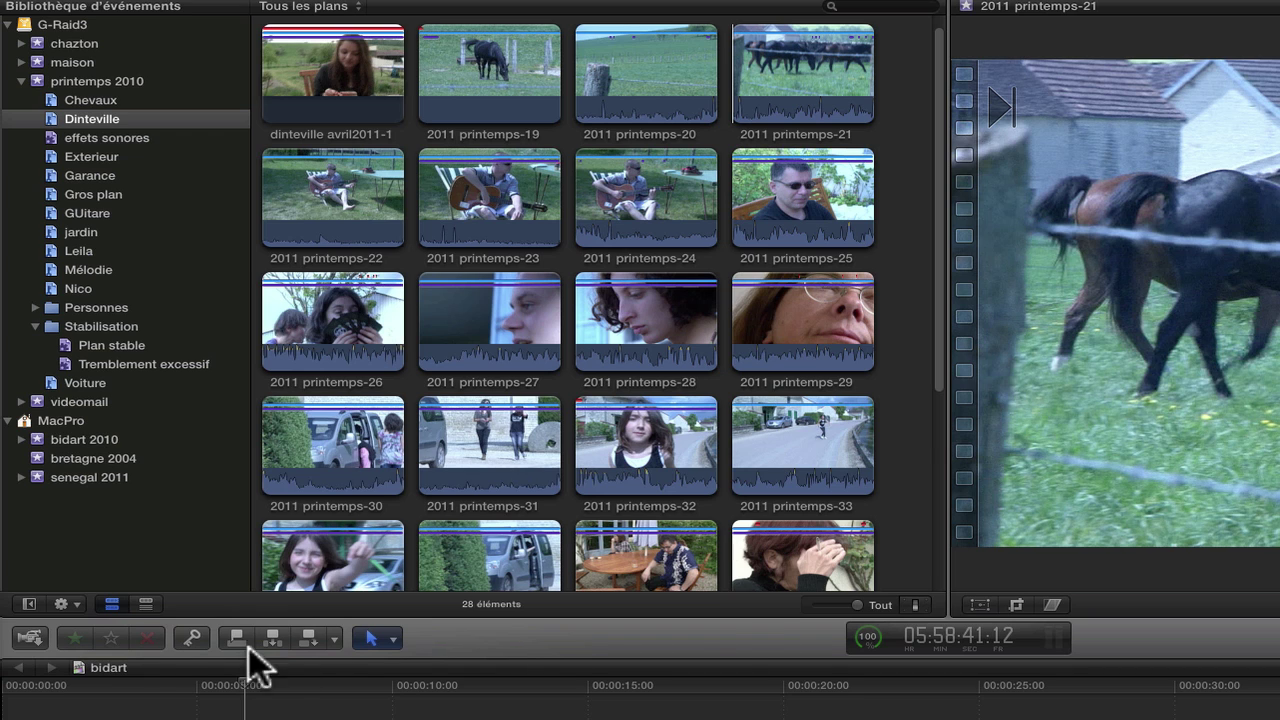
pyautogui.click(192, 636)
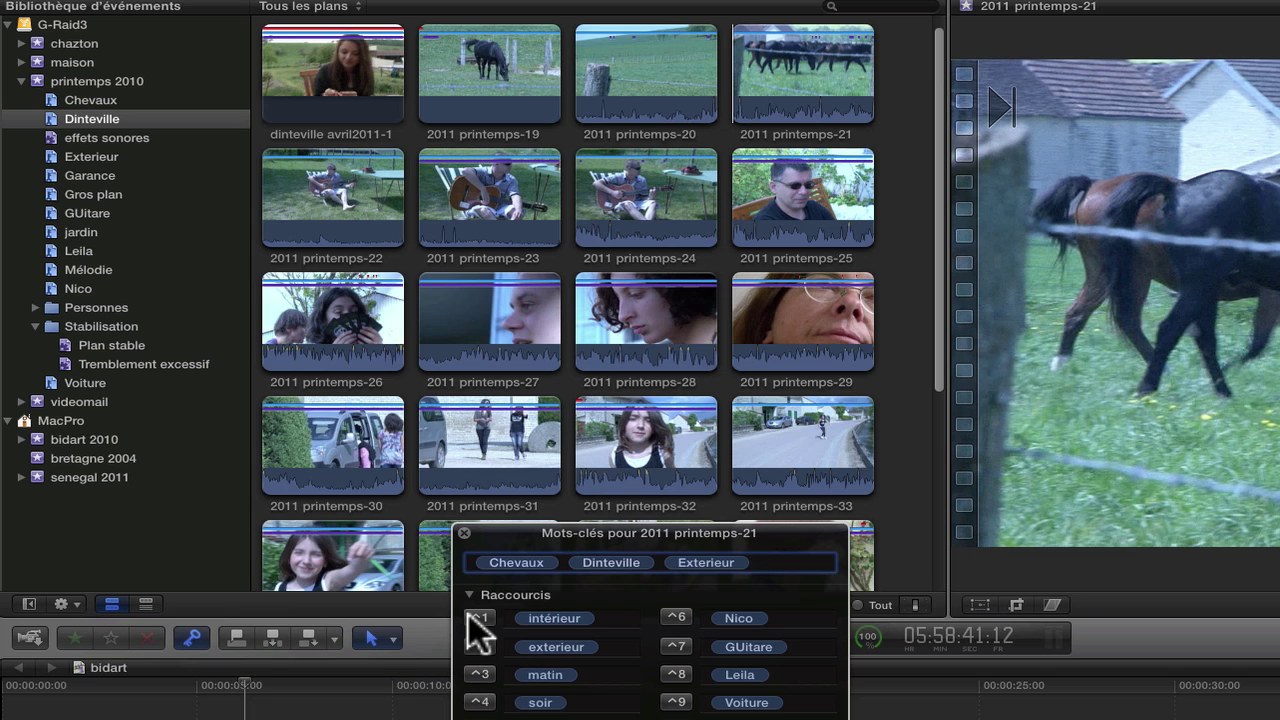
pyautogui.hotkey('ctrl', '1')
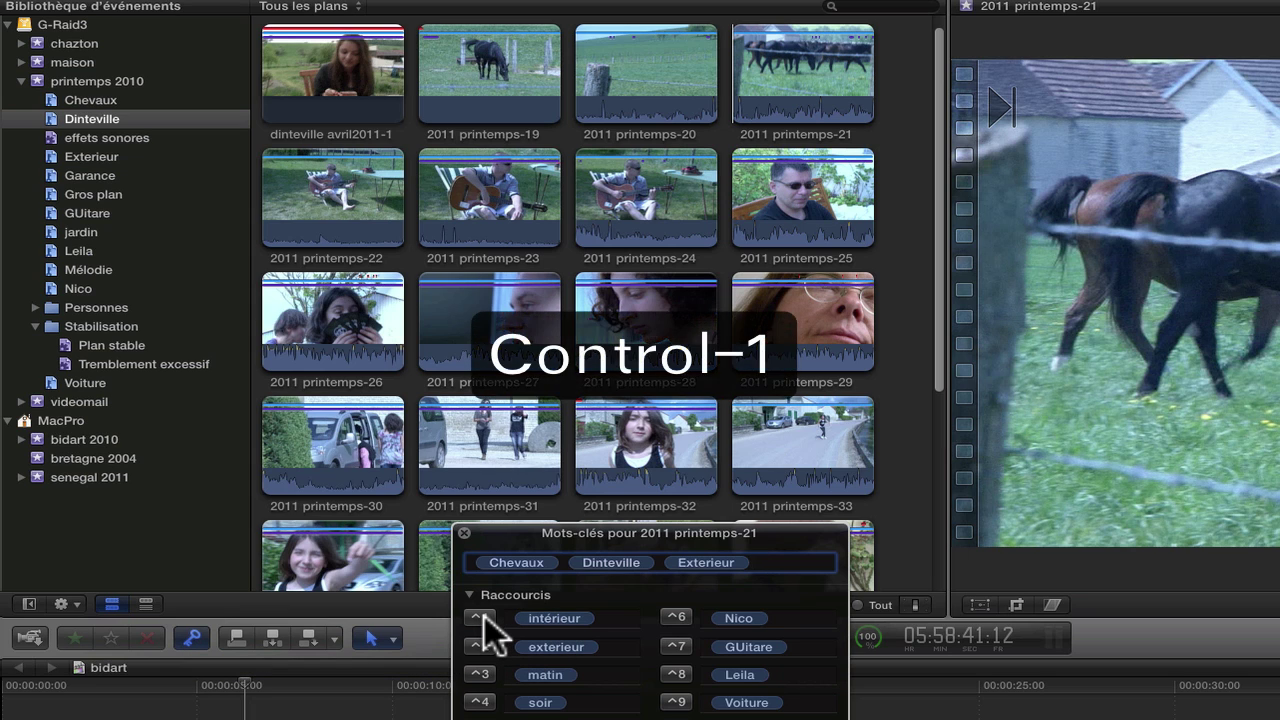
# Step: Delete Exterieur from clip printemps-30, then reapply it using the exterieur keyword shortcut
pyautogui.click(323, 434)
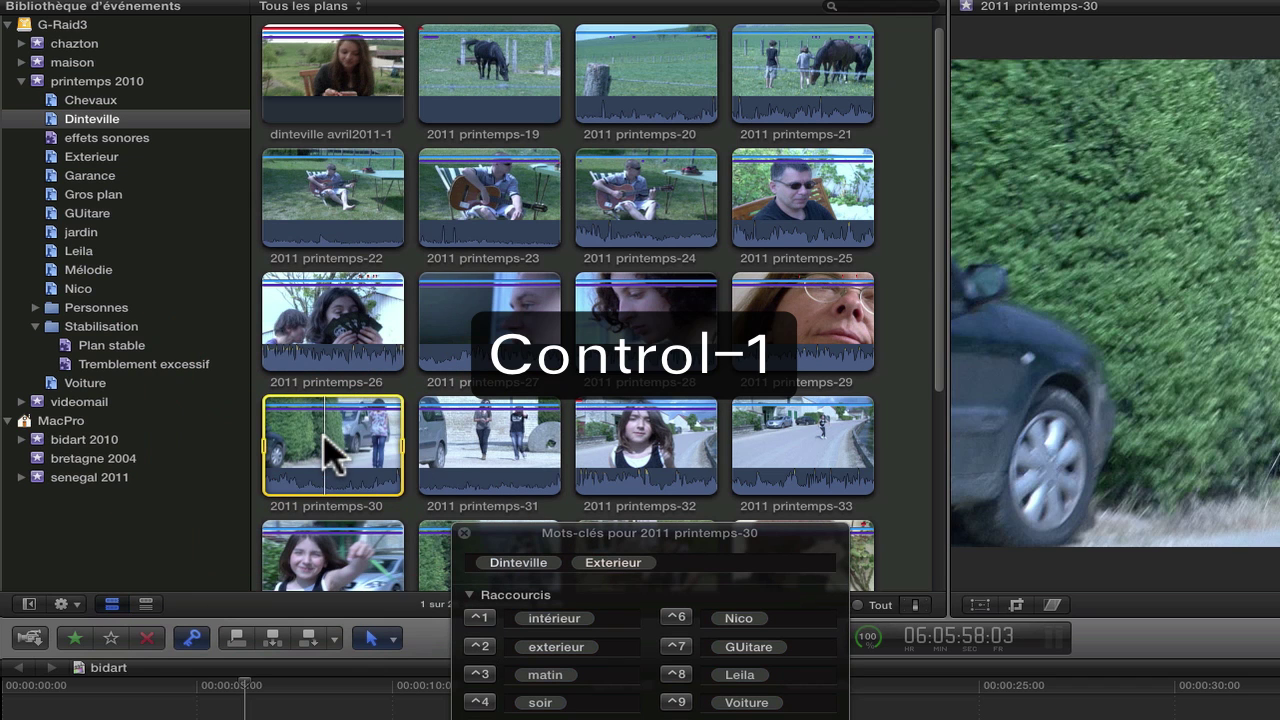
pyautogui.click(609, 557)
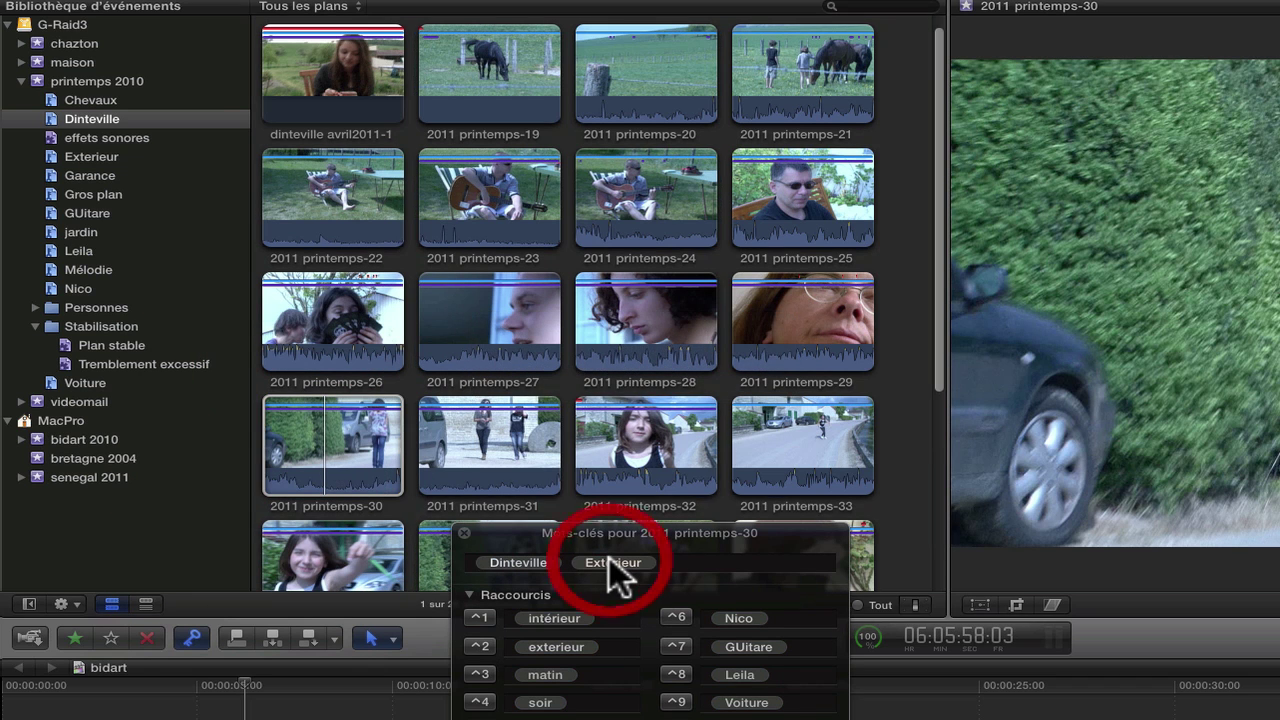
pyautogui.press('BackSpace')
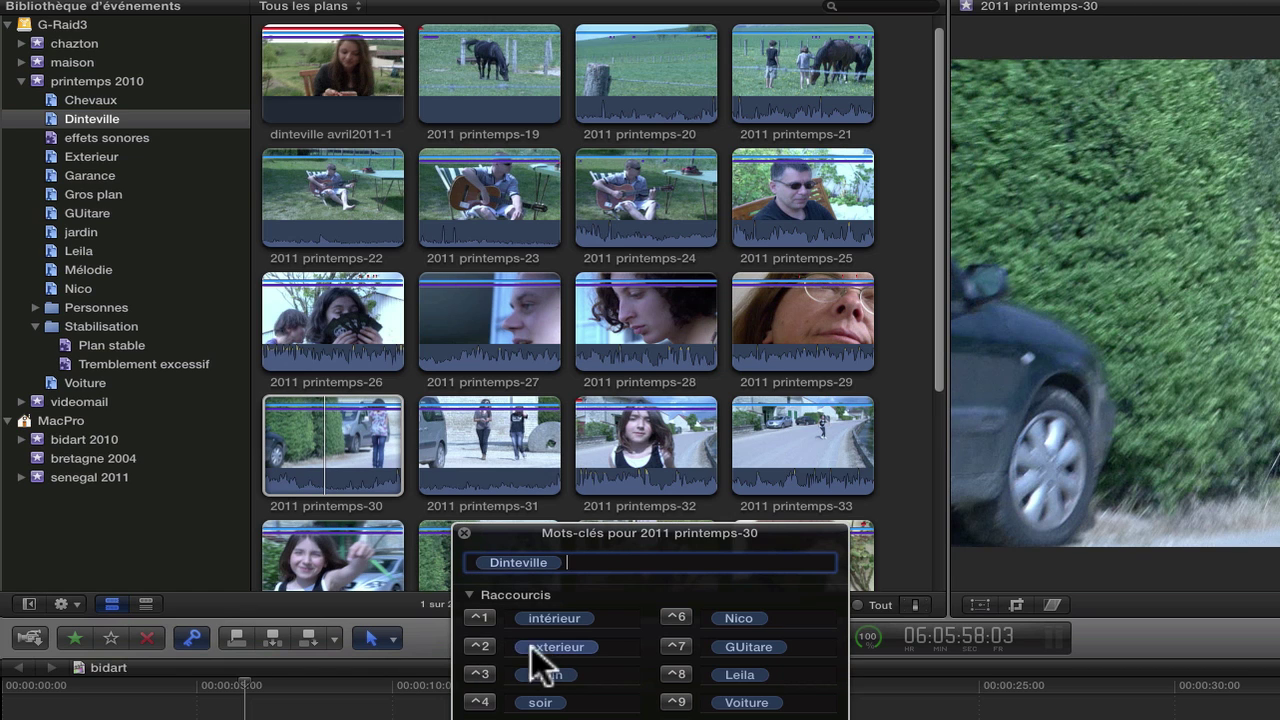
pyautogui.hotkey('ctrl', '2')
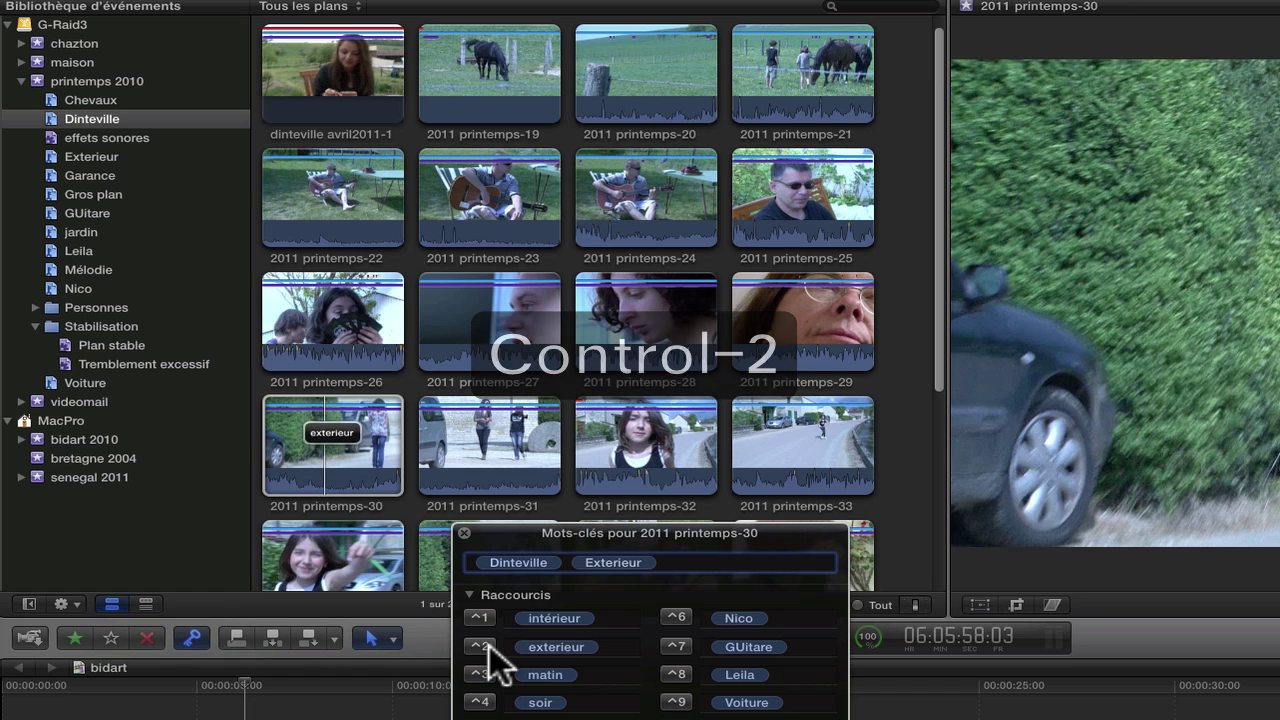
pyautogui.click(573, 647)
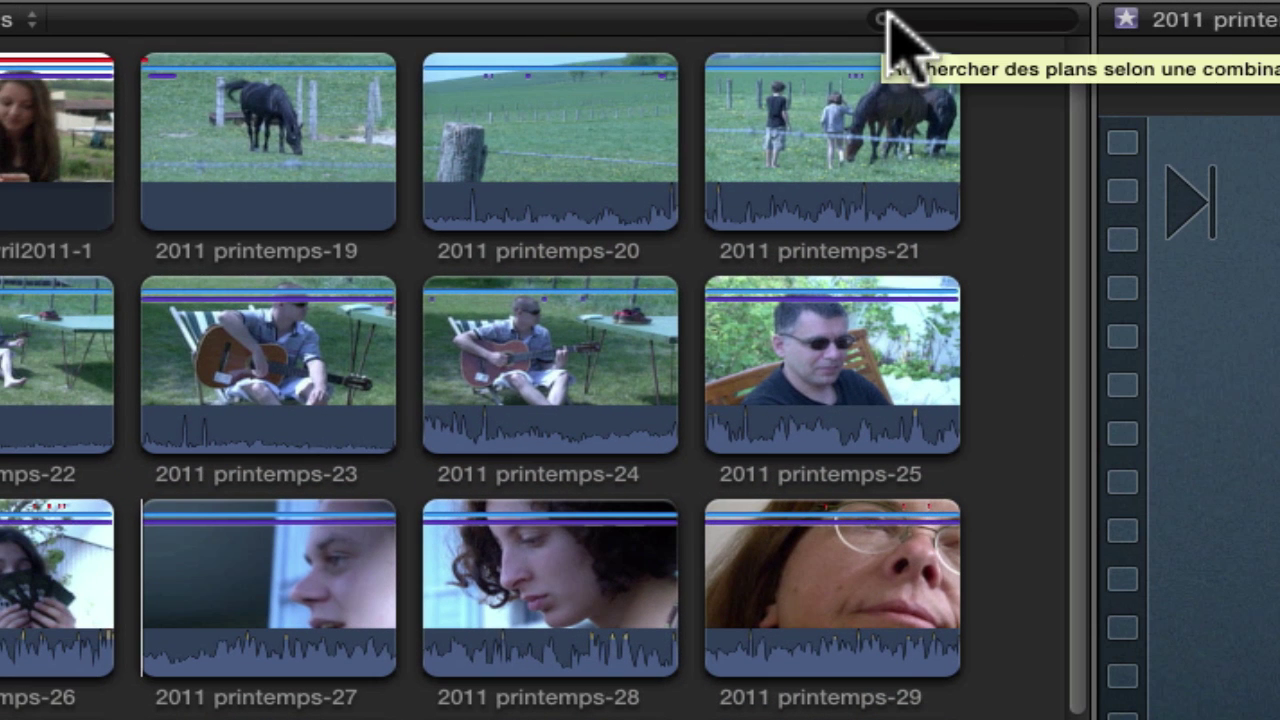
# Step: Open the Filtre window and show the event's clips as a detailed list
pyautogui.click(882, 19)
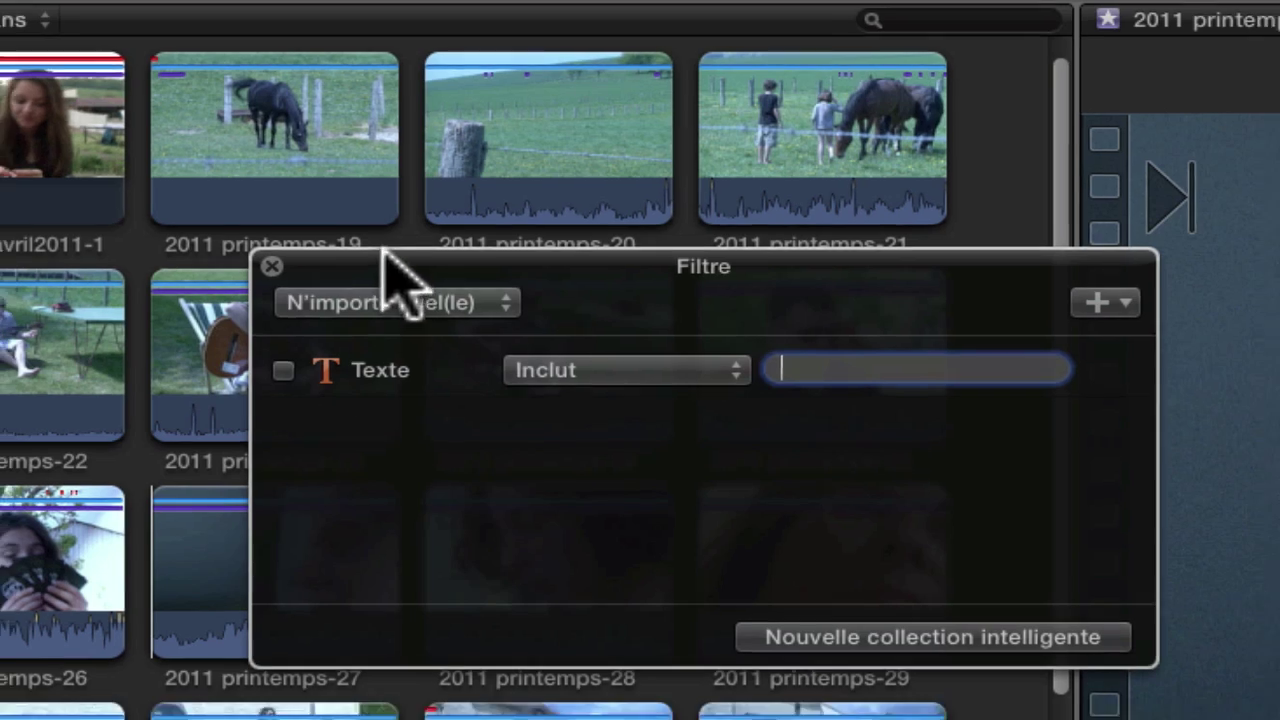
pyautogui.moveTo(394, 276)
pyautogui.mouseDown()
pyautogui.moveTo(847, 176)
pyautogui.moveTo(804, 176)
pyautogui.mouseUp()
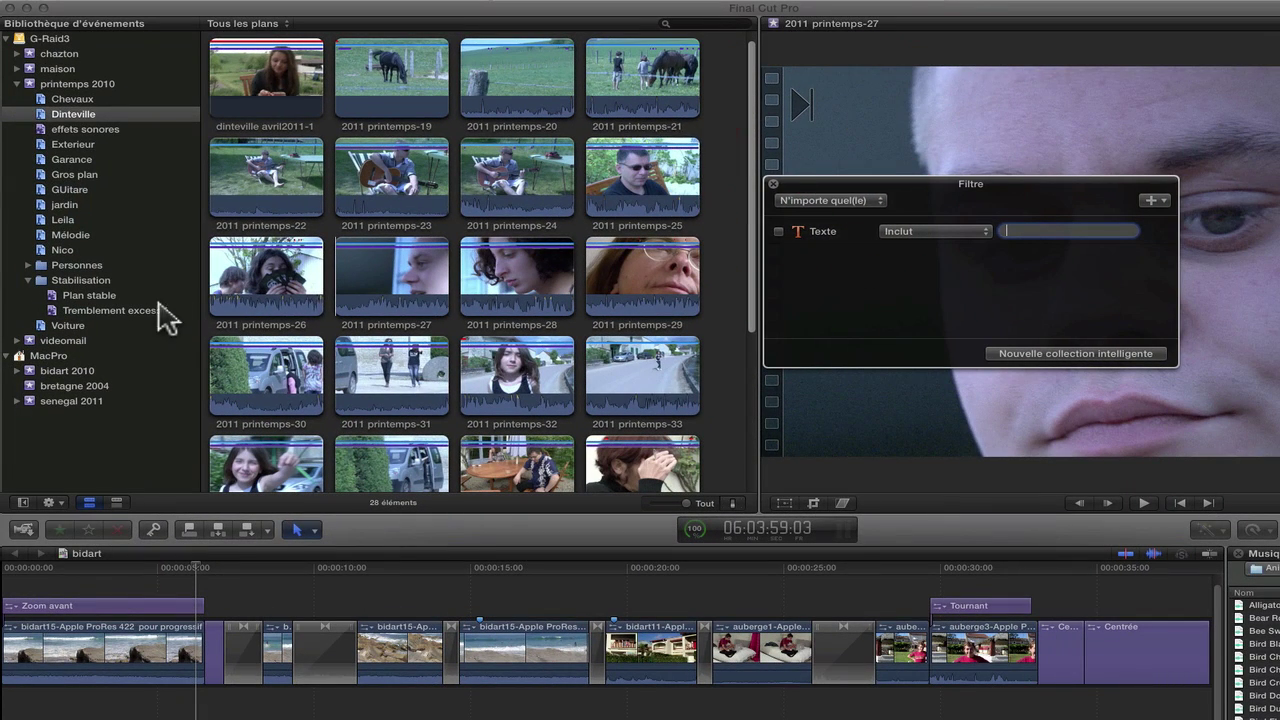
pyautogui.click(117, 503)
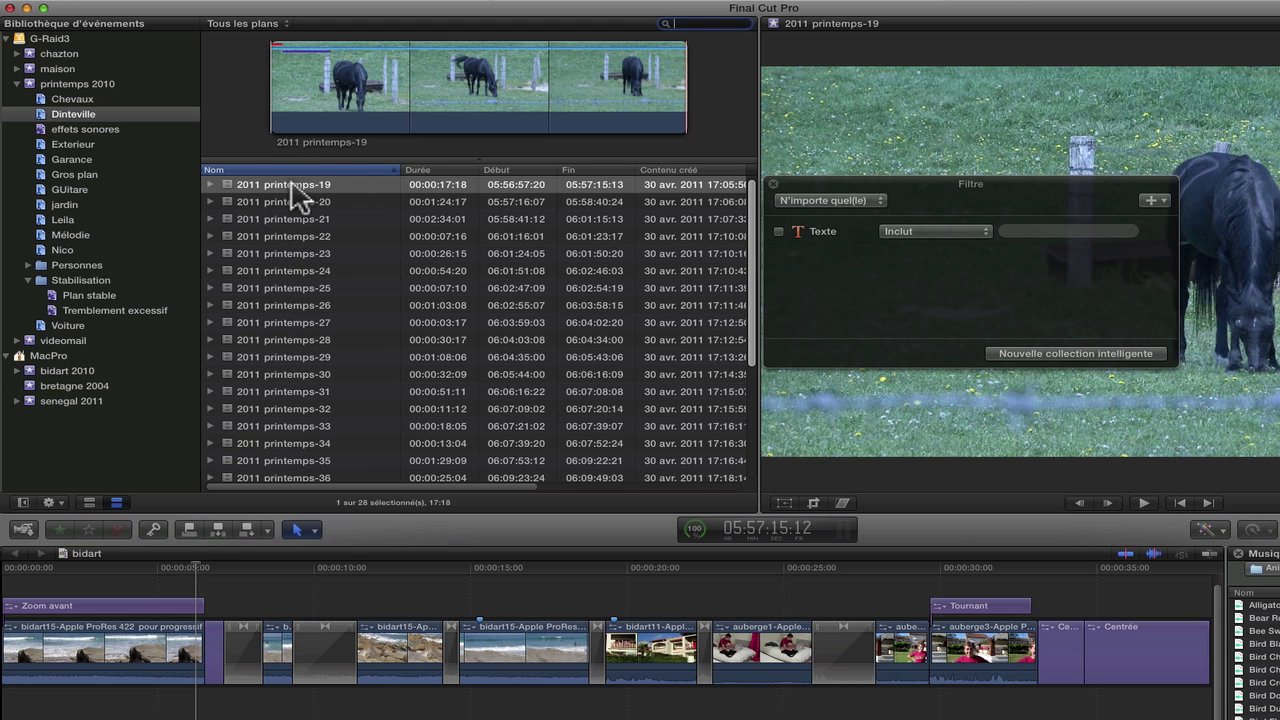
pyautogui.moveTo(914, 192); pyautogui.dragTo(434, 204)
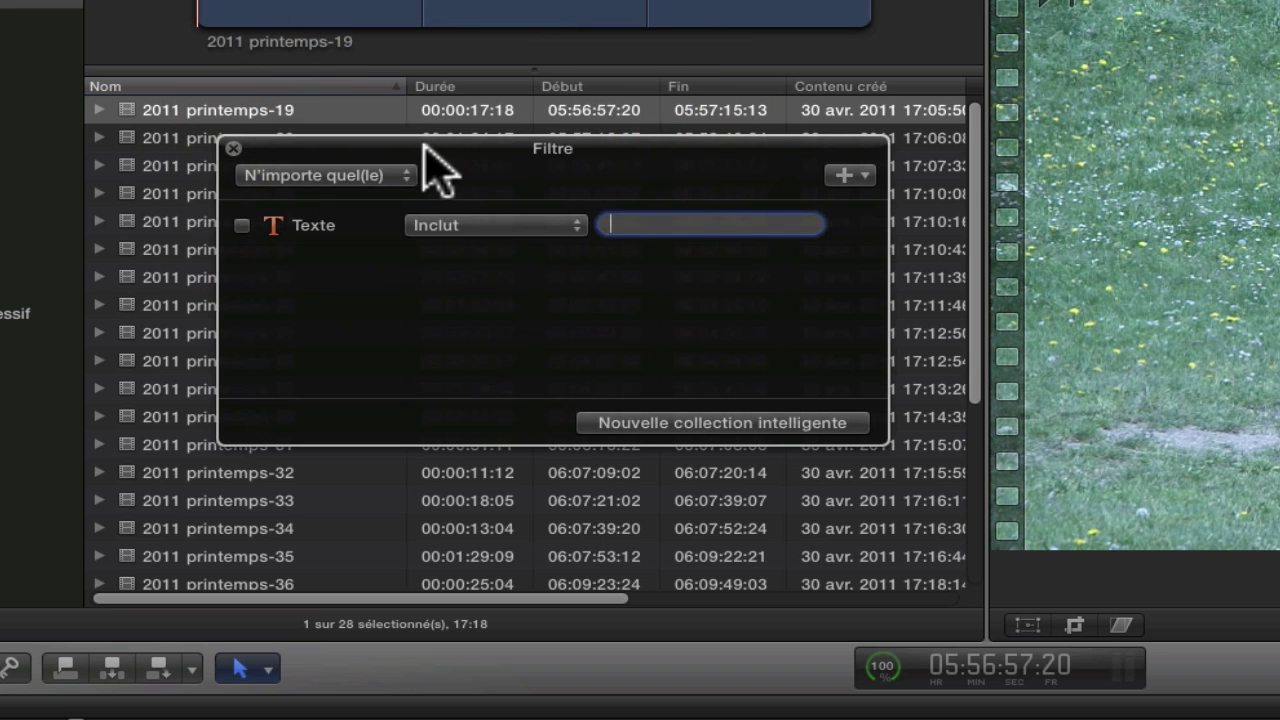
pyautogui.moveTo(425, 149); pyautogui.dragTo(500, 171)
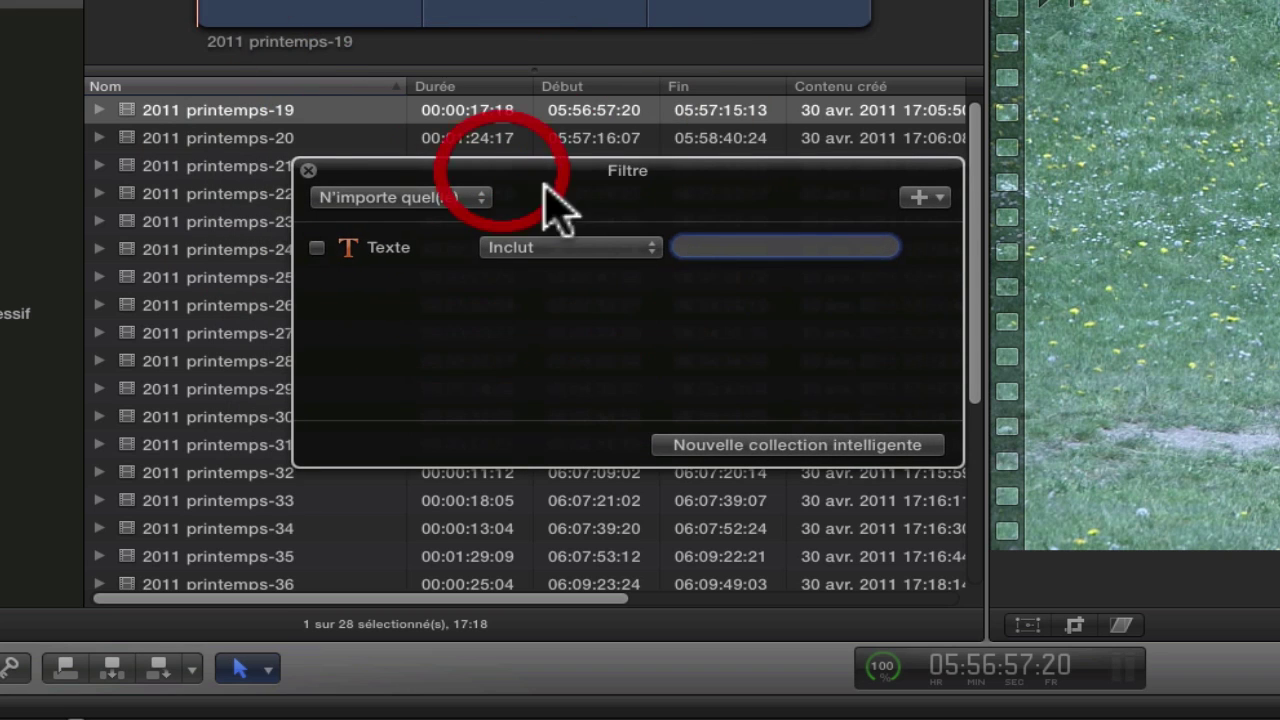
# Step: Add a keywords rule, uncheck all keywords with Tout décocher, and check only Chevaux
pyautogui.click(916, 197)
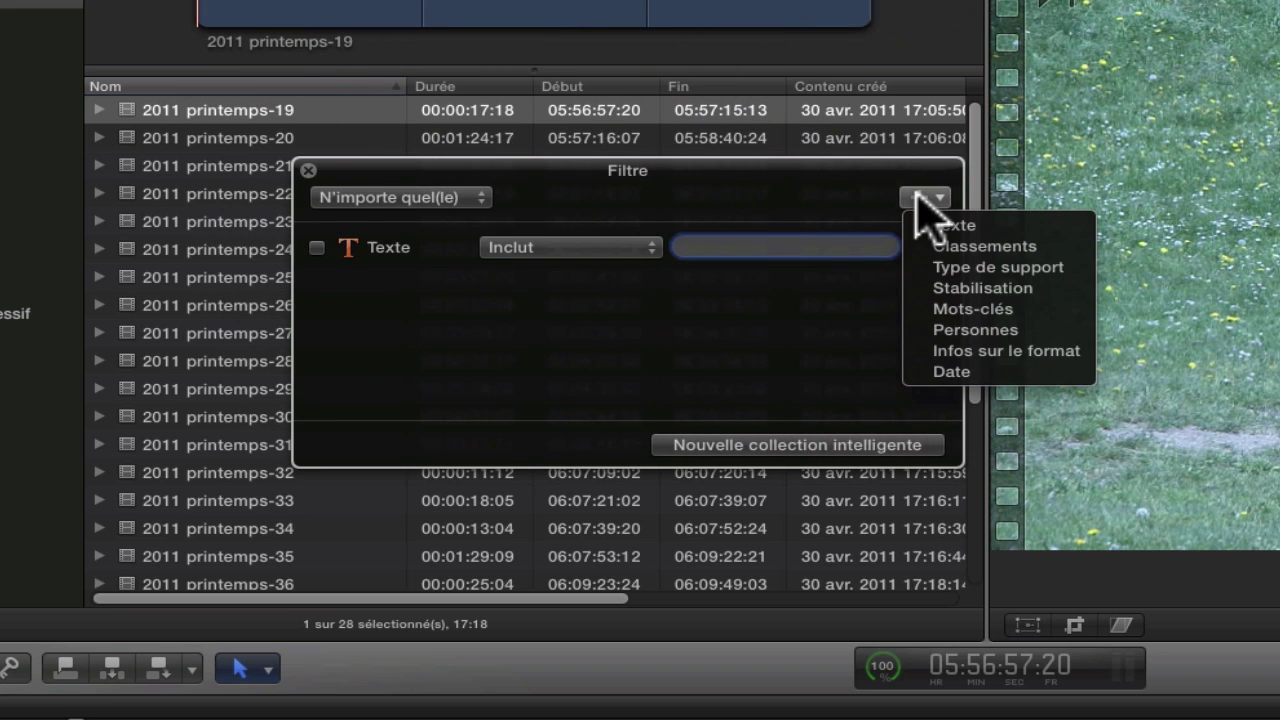
pyautogui.click(950, 310)
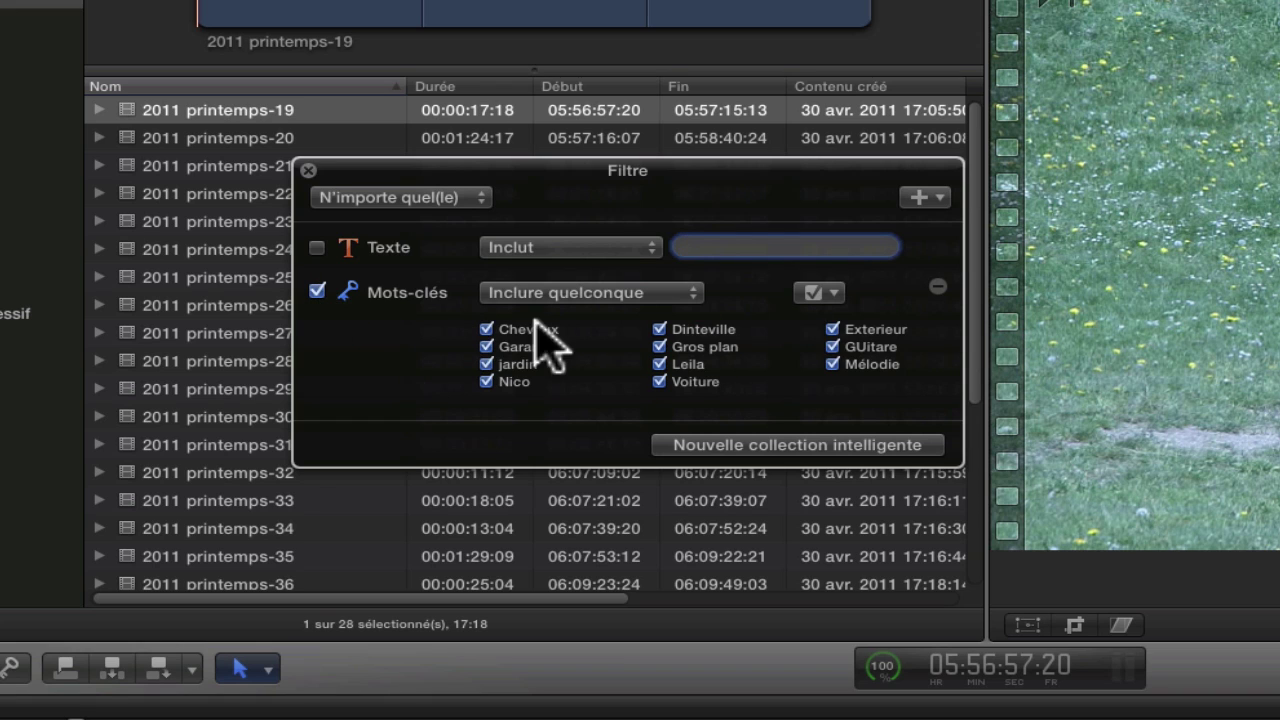
pyautogui.click(487, 347)
pyautogui.click(820, 293)
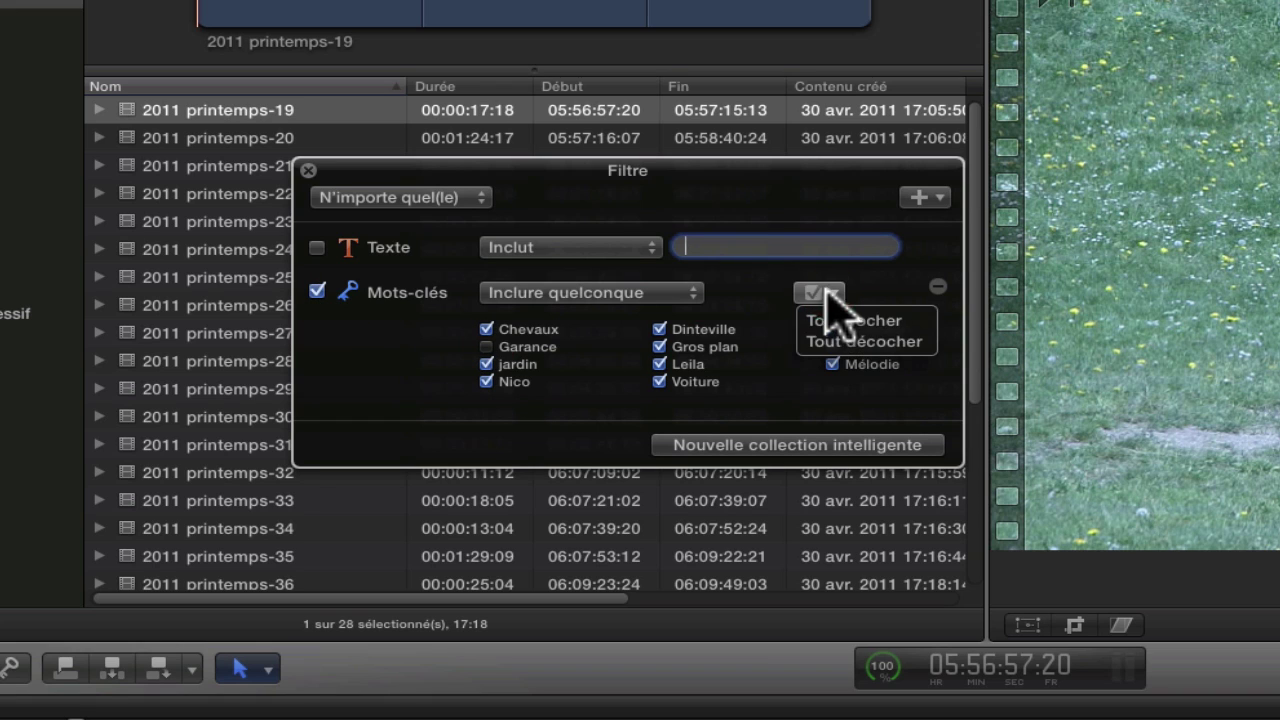
pyautogui.click(845, 342)
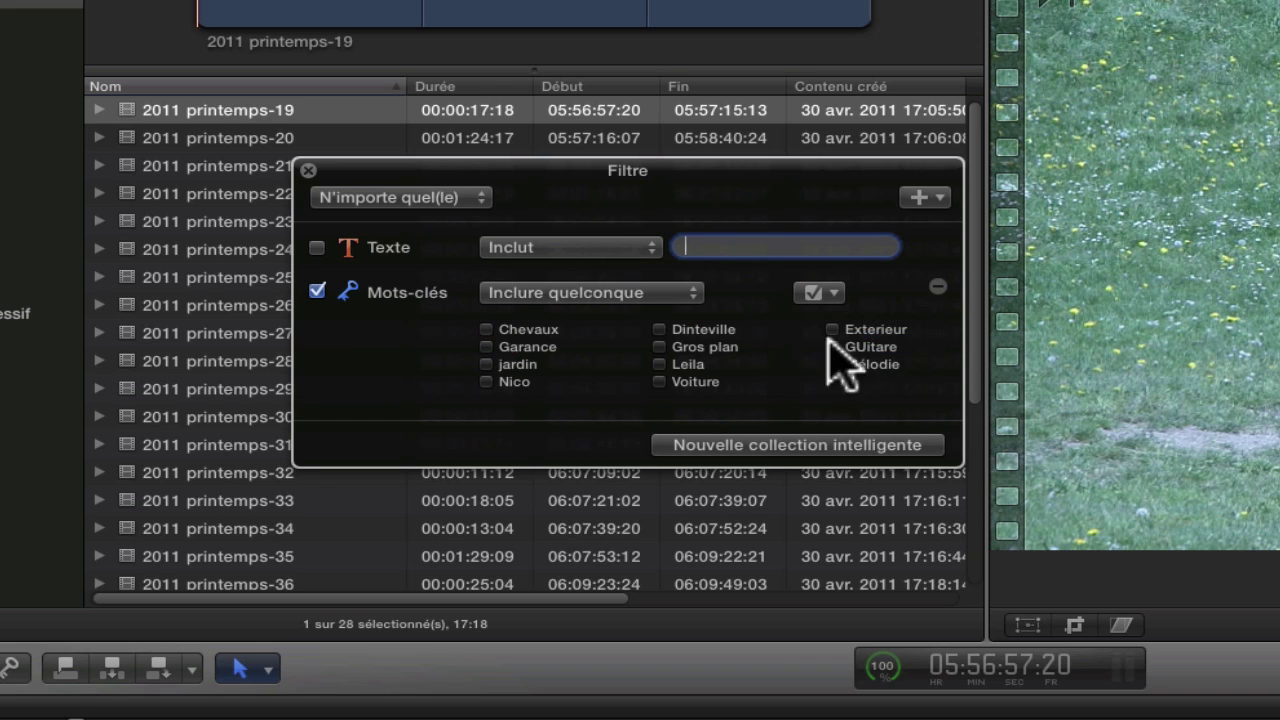
pyautogui.click(487, 329)
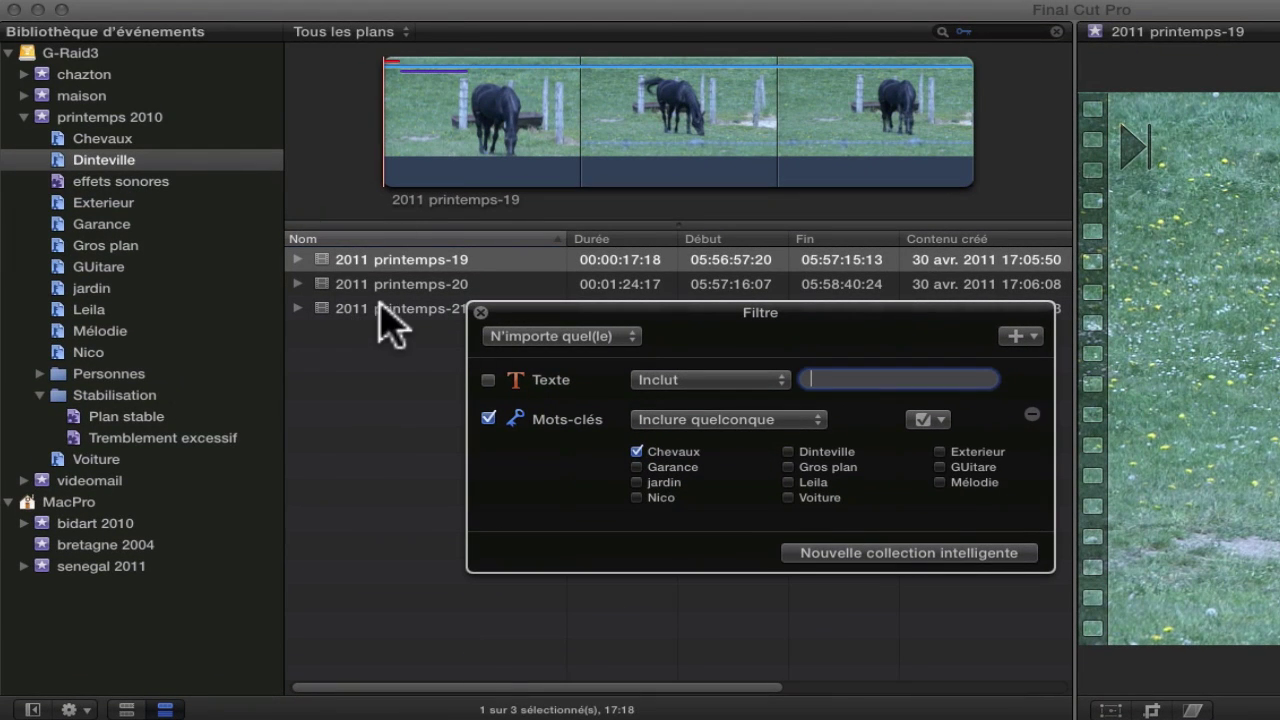
# Step: Switch to thumbnail view and change the keyword rule from Chevaux to jardin and Nico
pyautogui.moveTo(572, 311)
pyautogui.mouseDown()
pyautogui.moveTo(1035, 385)
pyautogui.moveTo(1153, 378)
pyautogui.mouseUp()
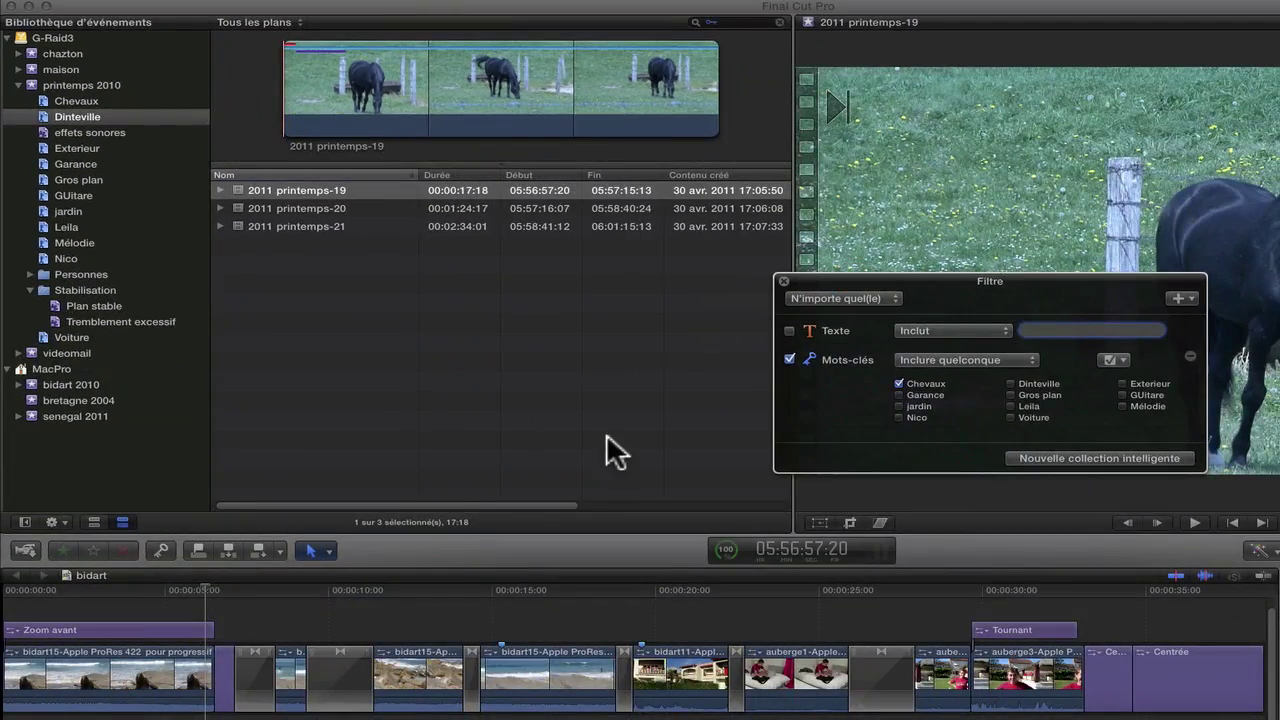
pyautogui.click(94, 522)
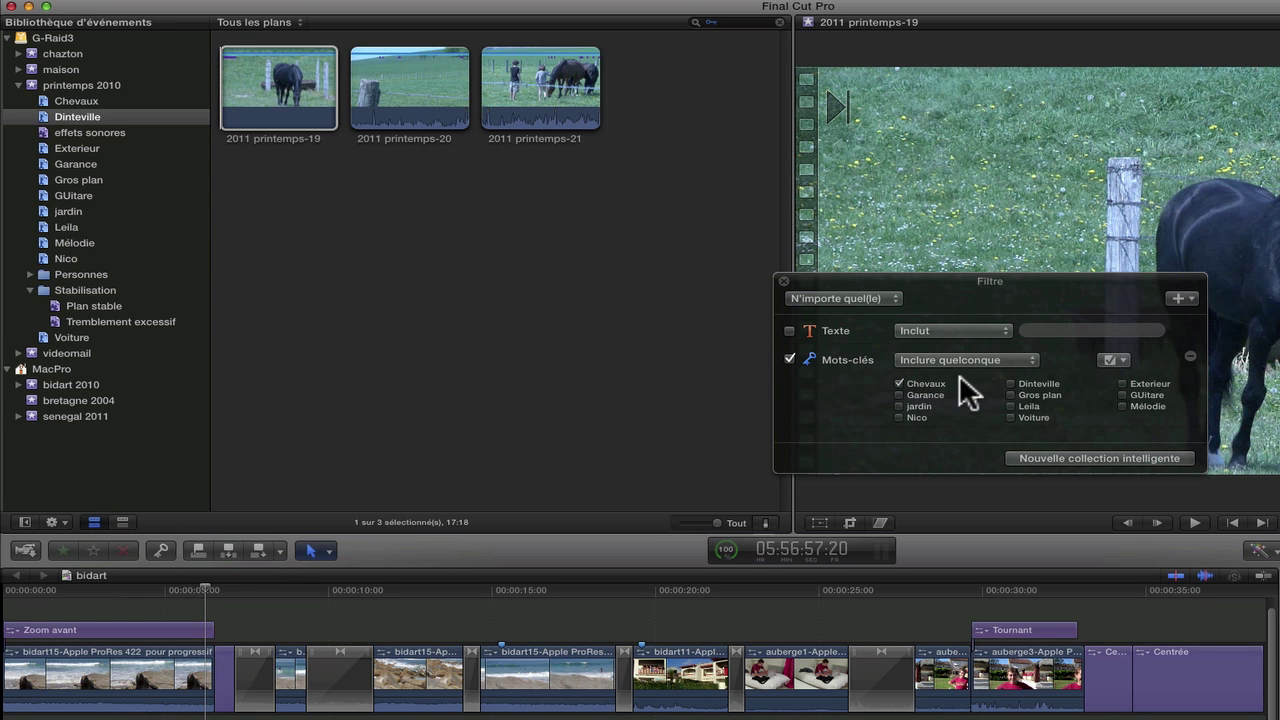
pyautogui.moveTo(886, 290); pyautogui.dragTo(503, 312)
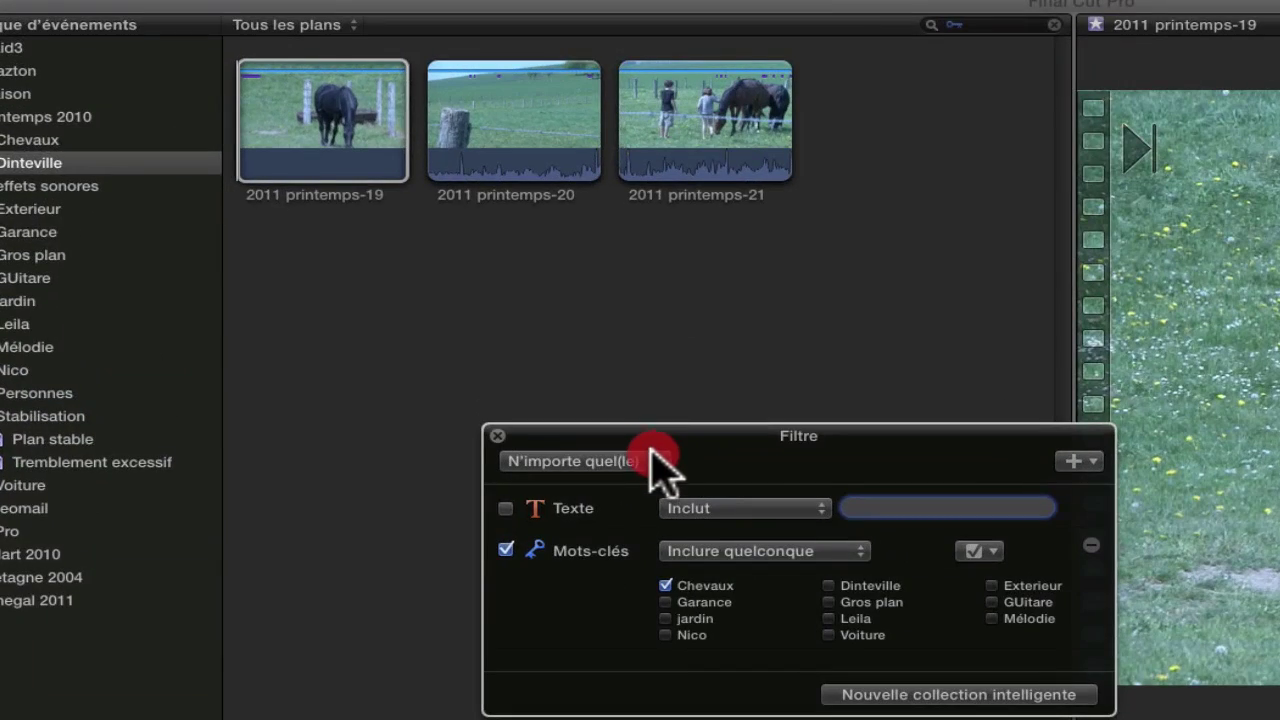
pyautogui.click(665, 585)
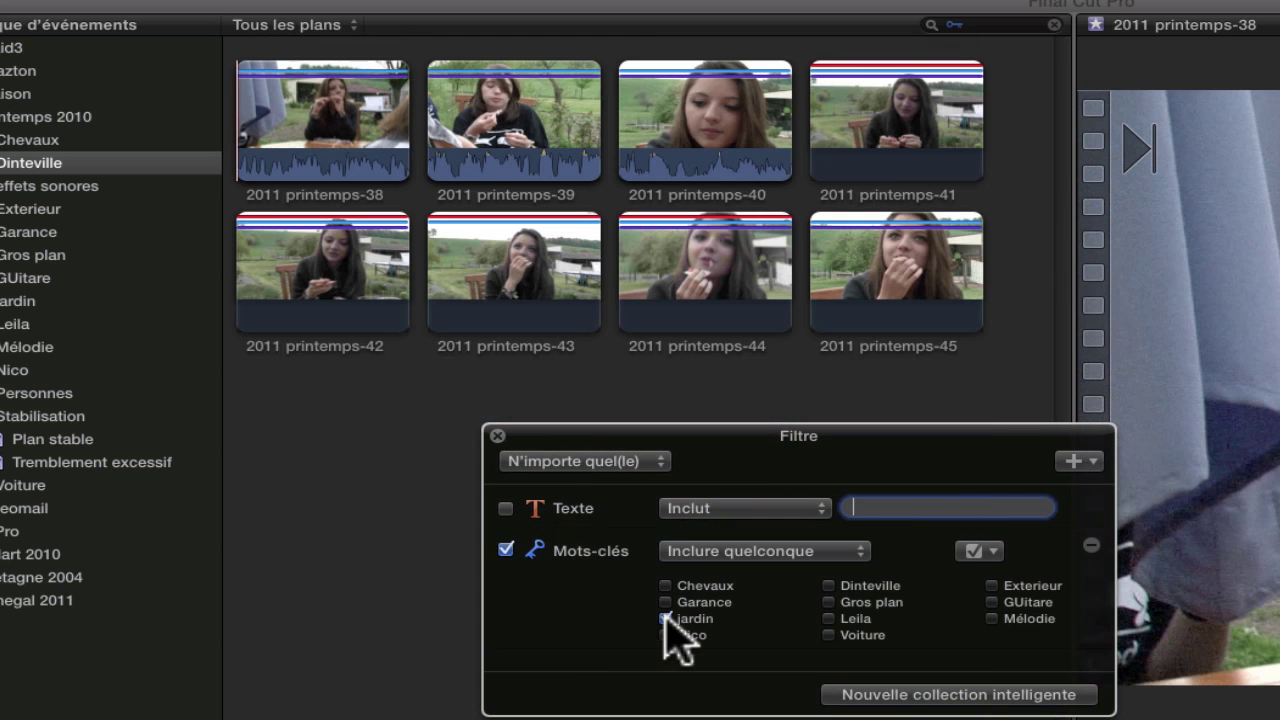
pyautogui.click(666, 635)
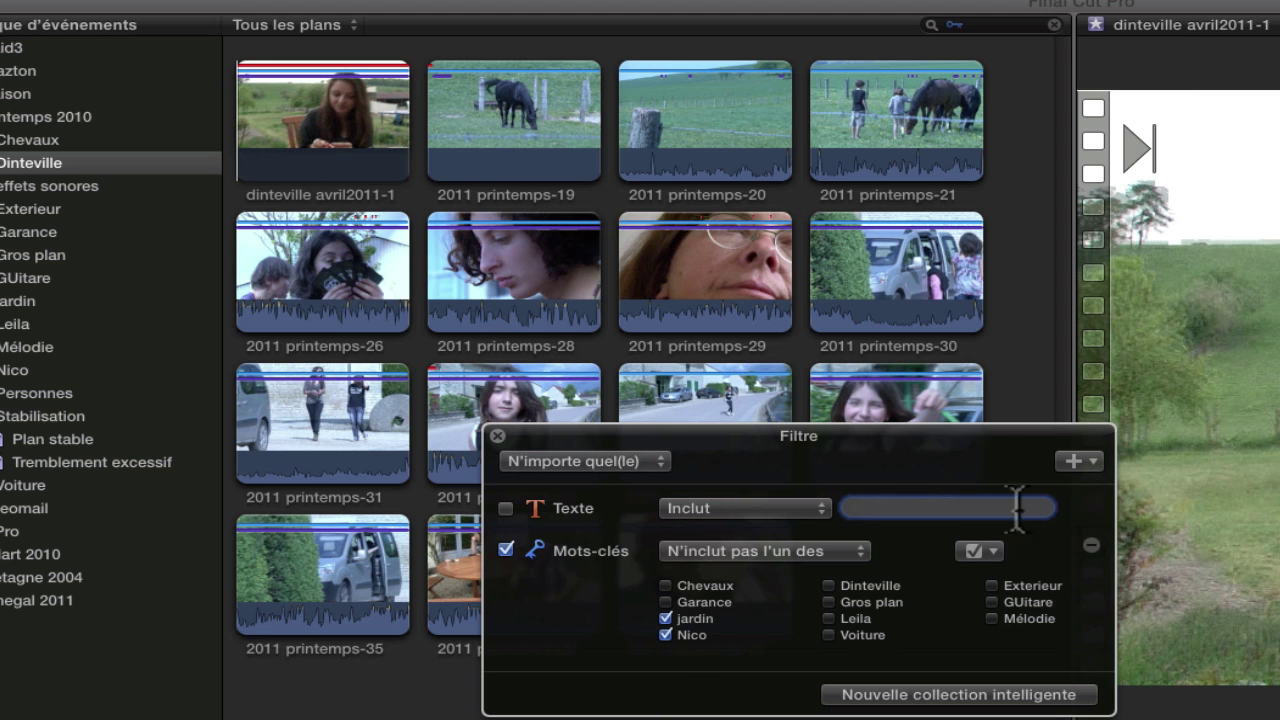
# Step: Add a Personnes rule with Une personne and Deux personnes only, set to Tout inclure
pyautogui.click(1079, 461)
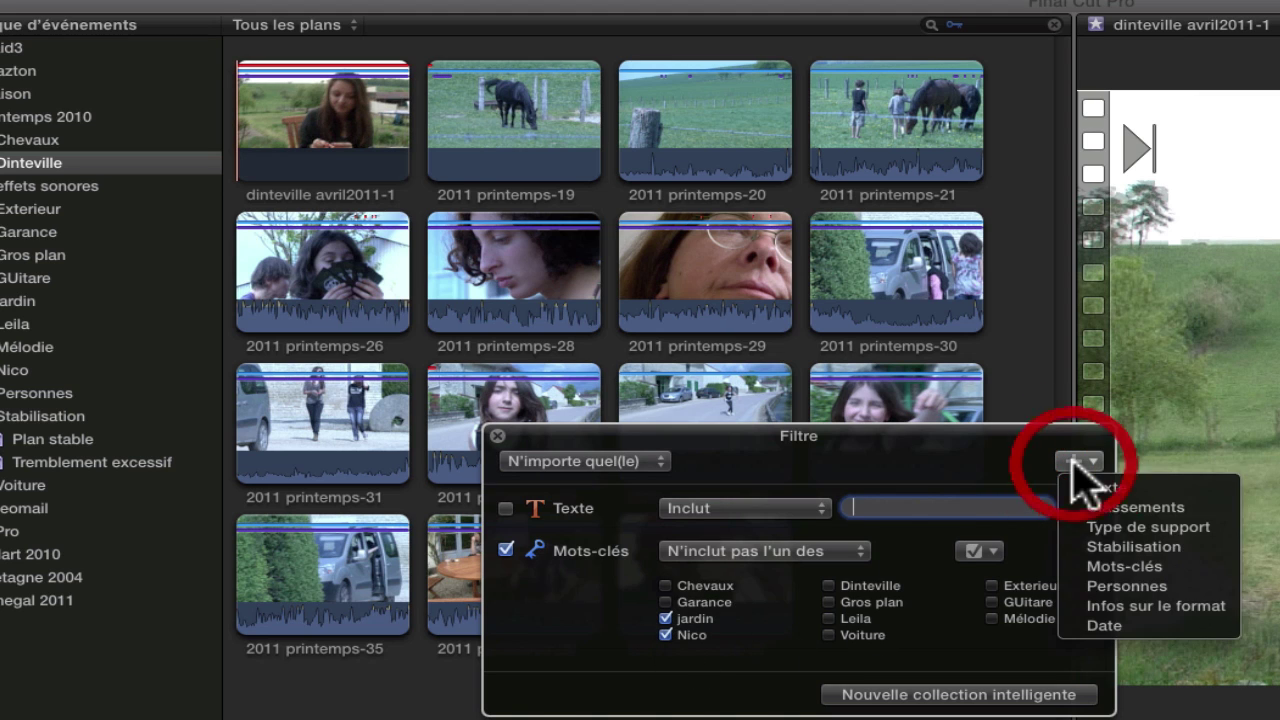
pyautogui.click(1124, 586)
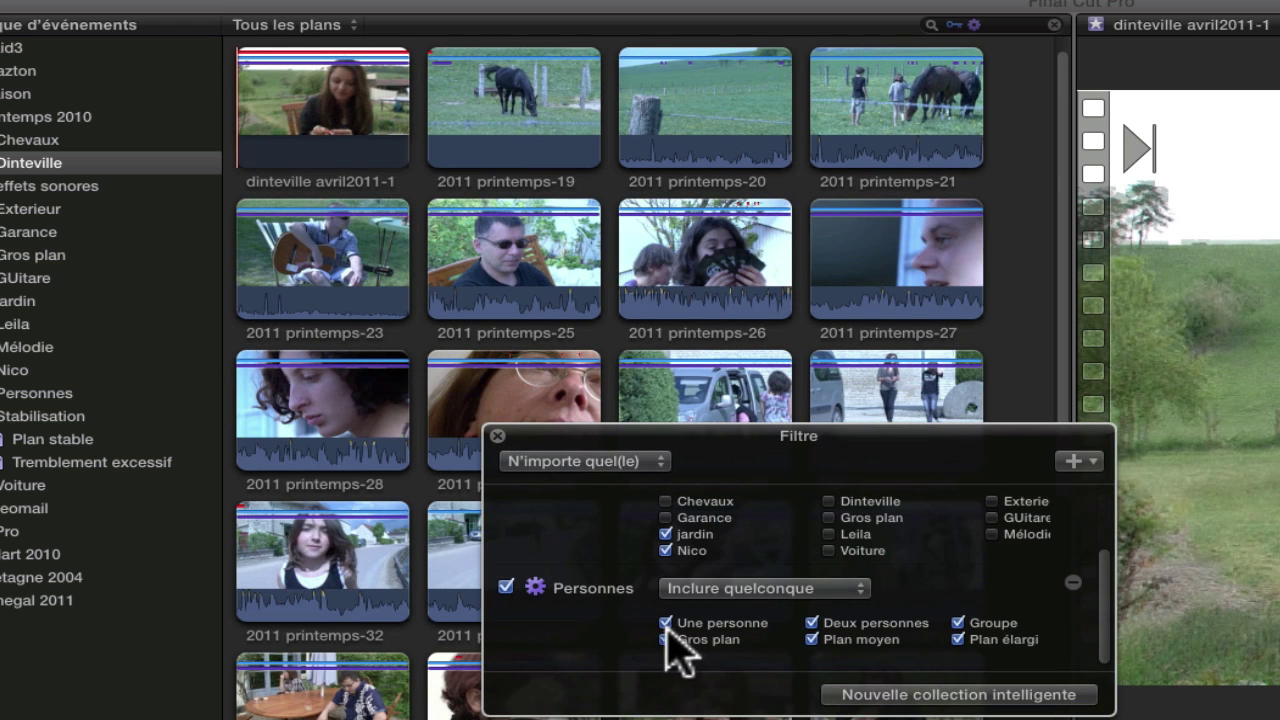
pyautogui.click(811, 639)
pyautogui.click(666, 639)
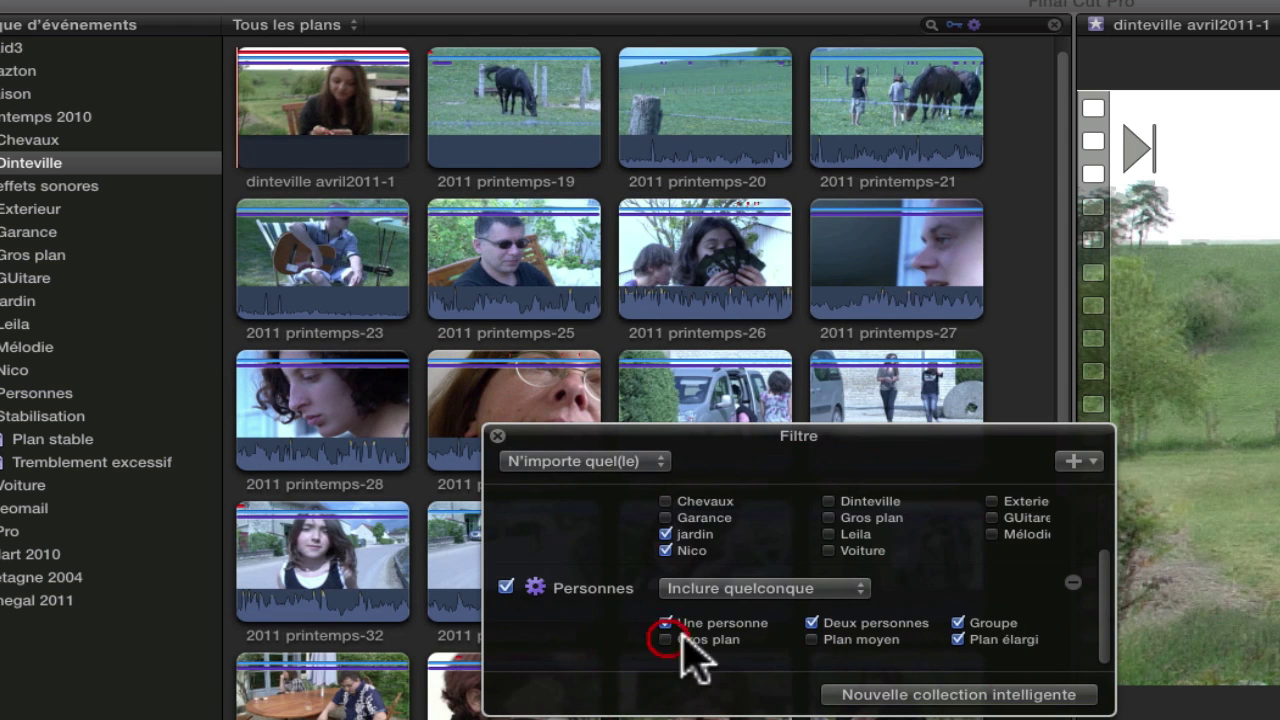
pyautogui.click(958, 639)
pyautogui.click(958, 622)
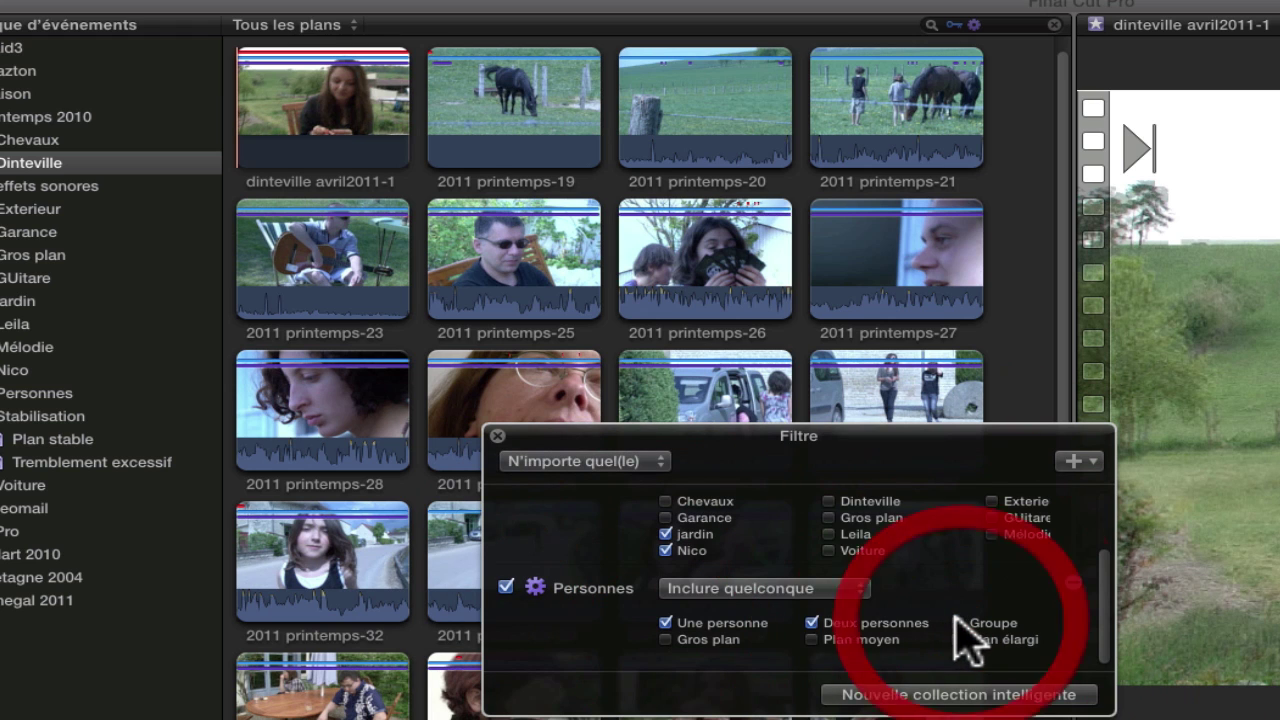
pyautogui.click(857, 590)
pyautogui.click(846, 606)
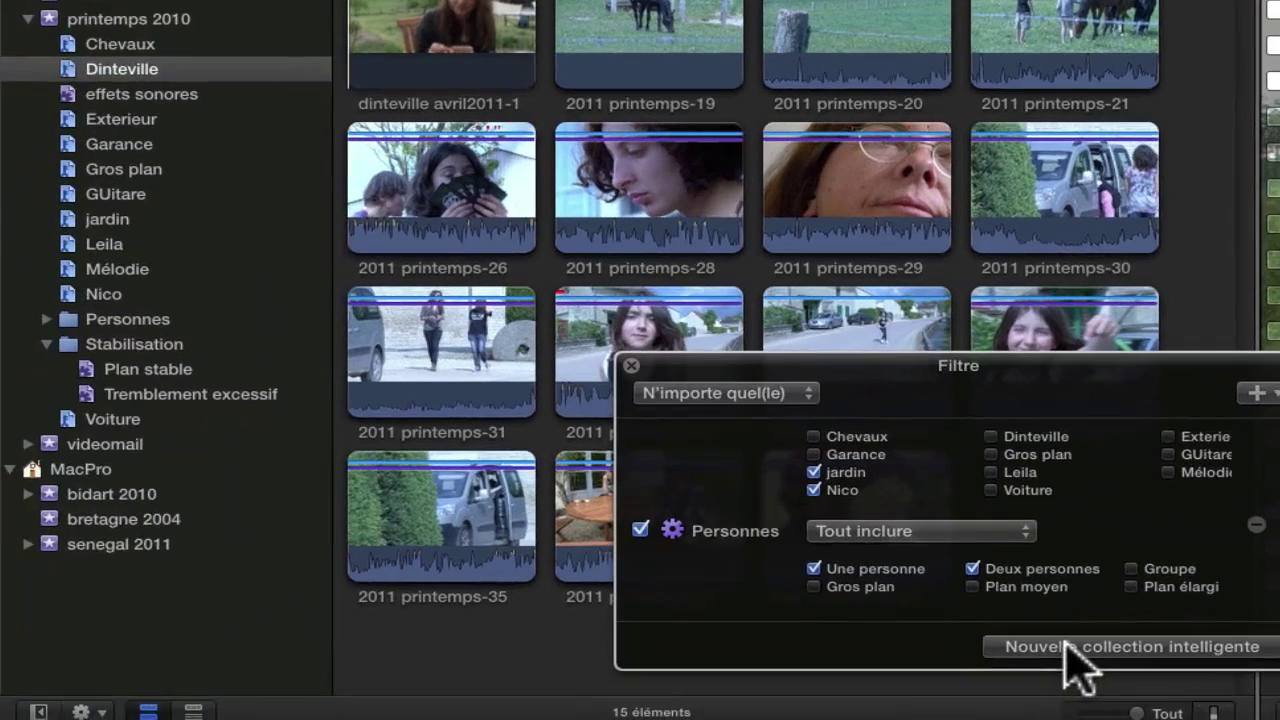
# Step: Save the filter as a 'Sans titre' smart collection, then delete that collection
pyautogui.click(899, 697)
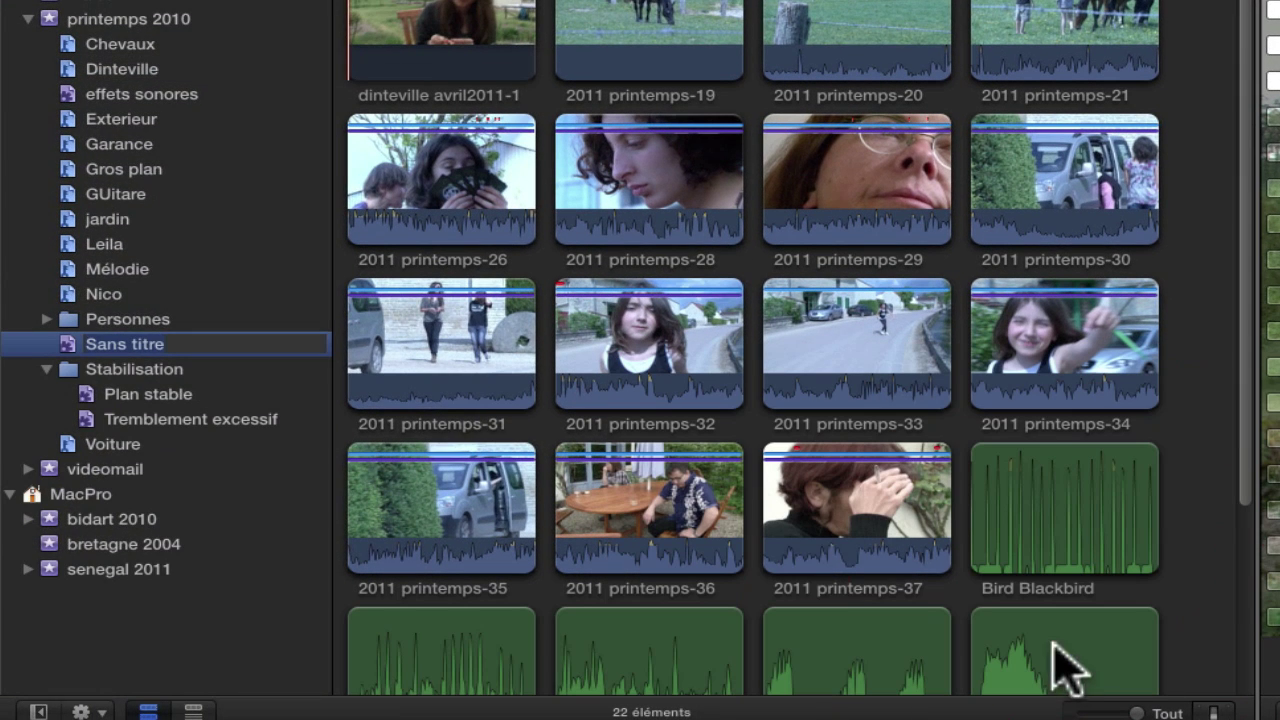
pyautogui.click(67, 342)
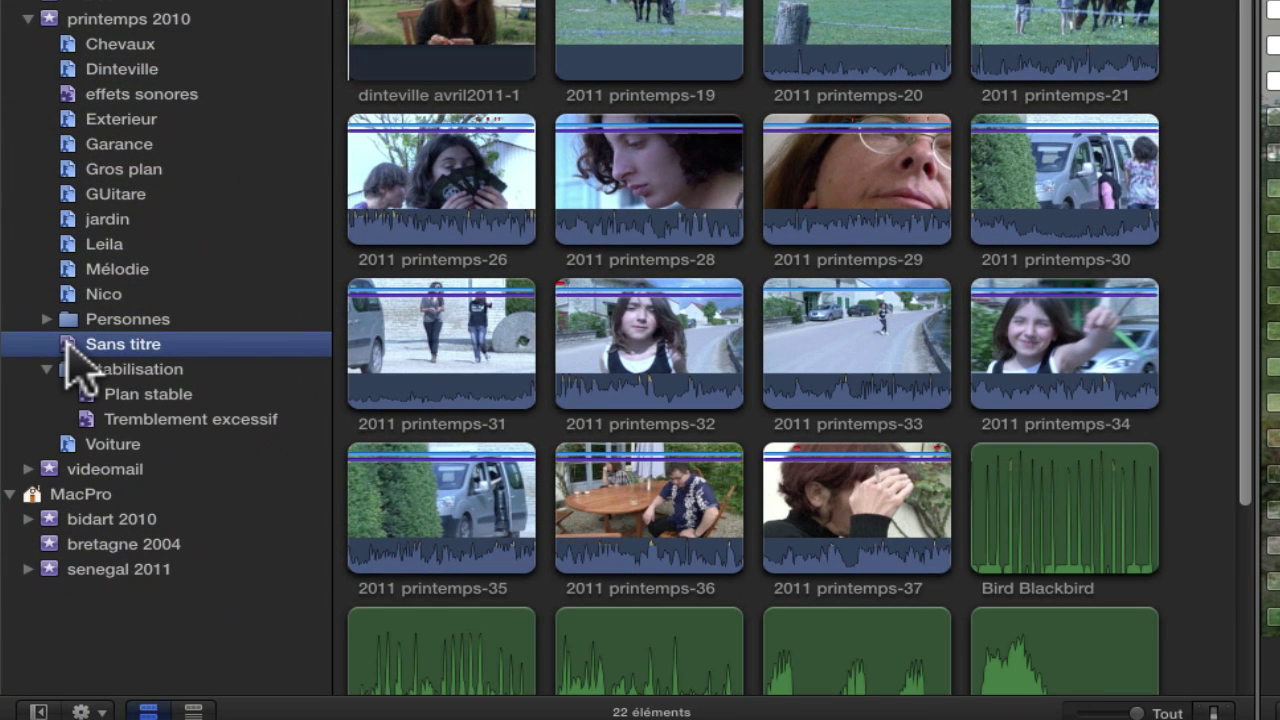
pyautogui.rightClick(68, 343)
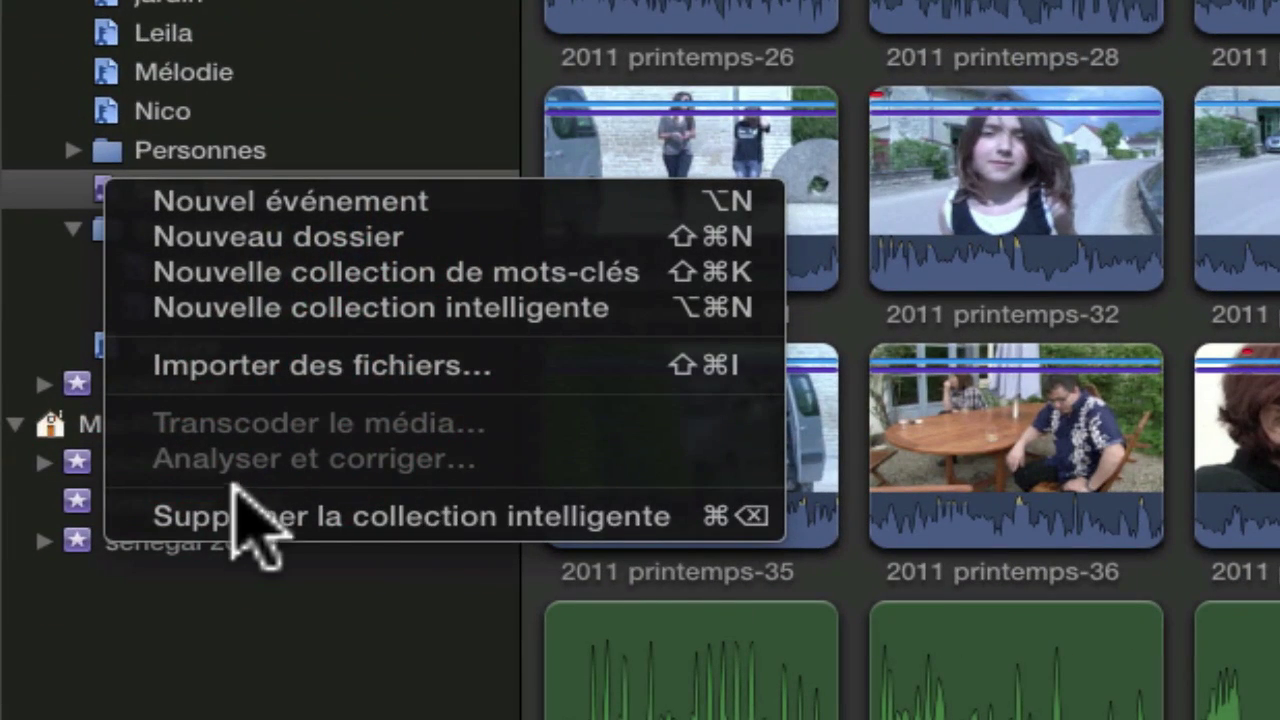
pyautogui.click(135, 543)
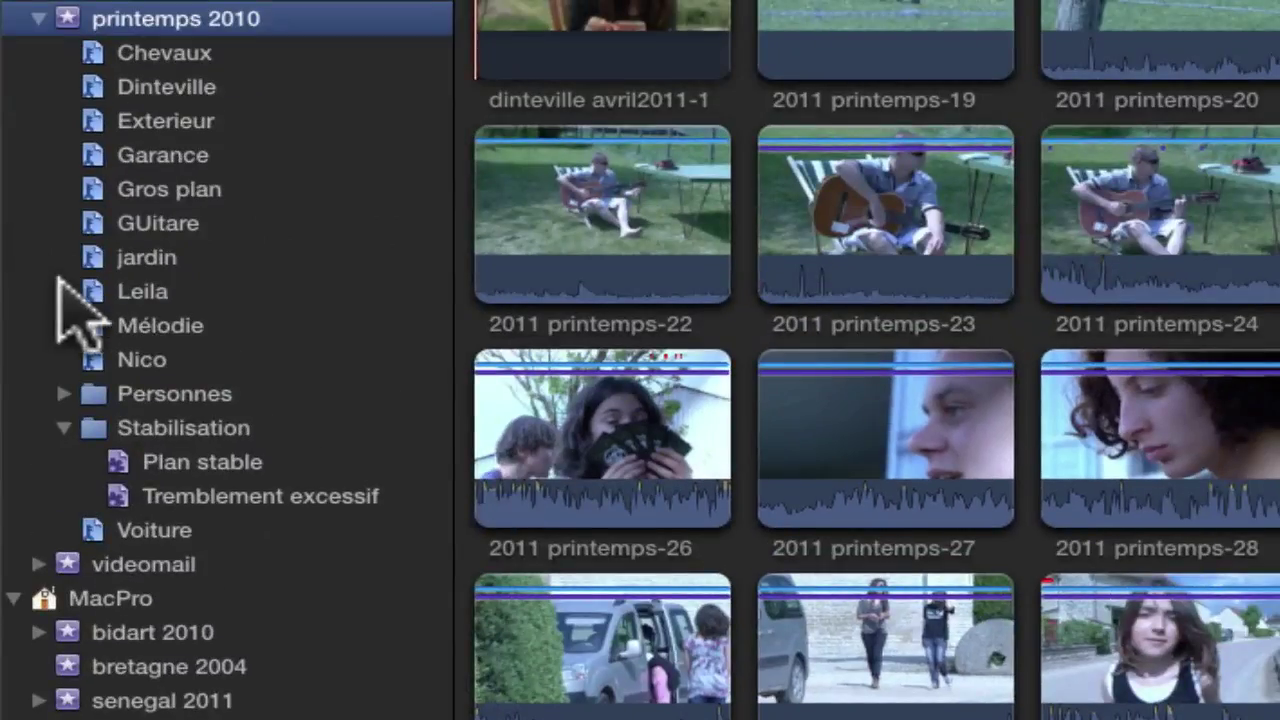
# Step: Create a new smart collection in printemps 2010 named 'effets son'
pyautogui.rightClick(156, 16)
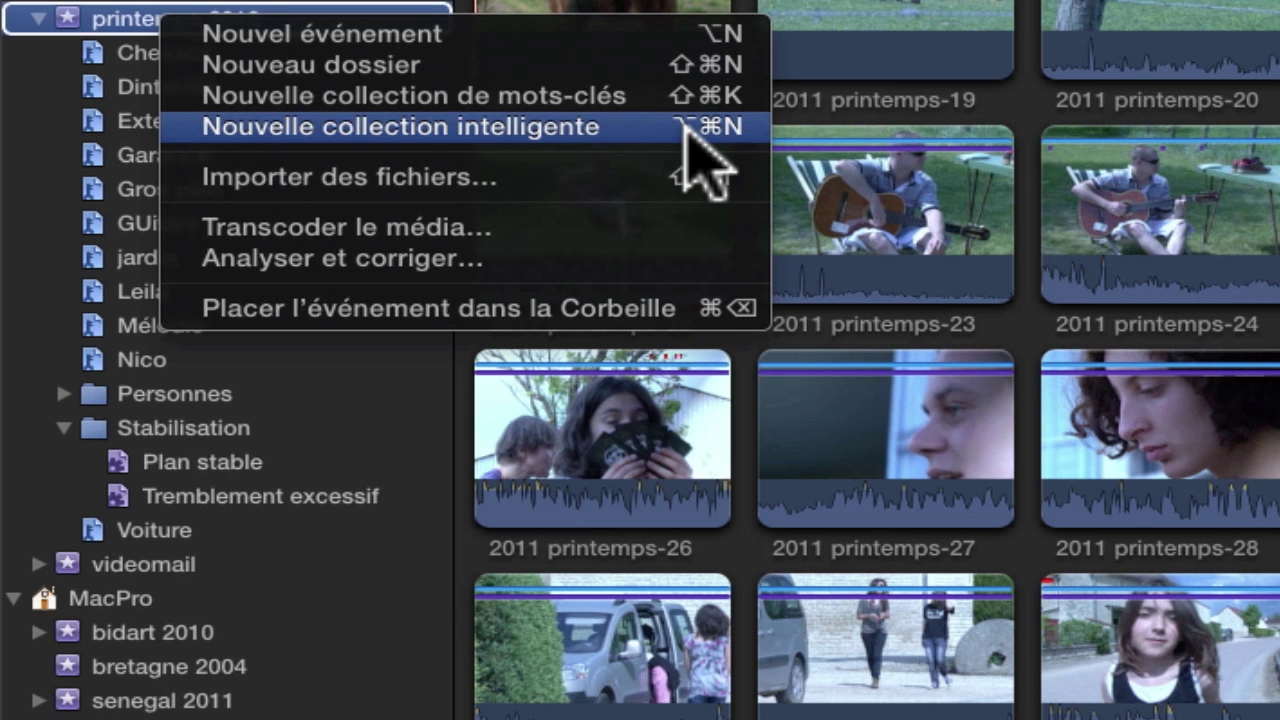
pyautogui.click(478, 130)
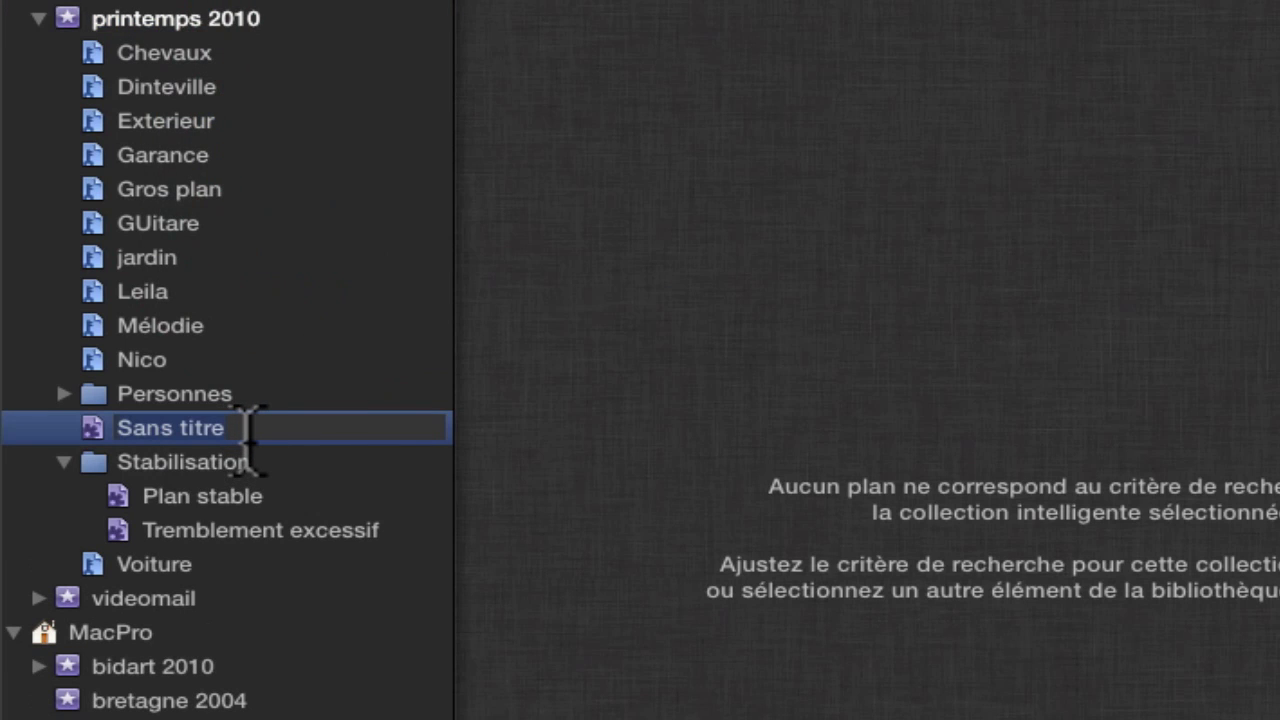
pyautogui.write('effets son')
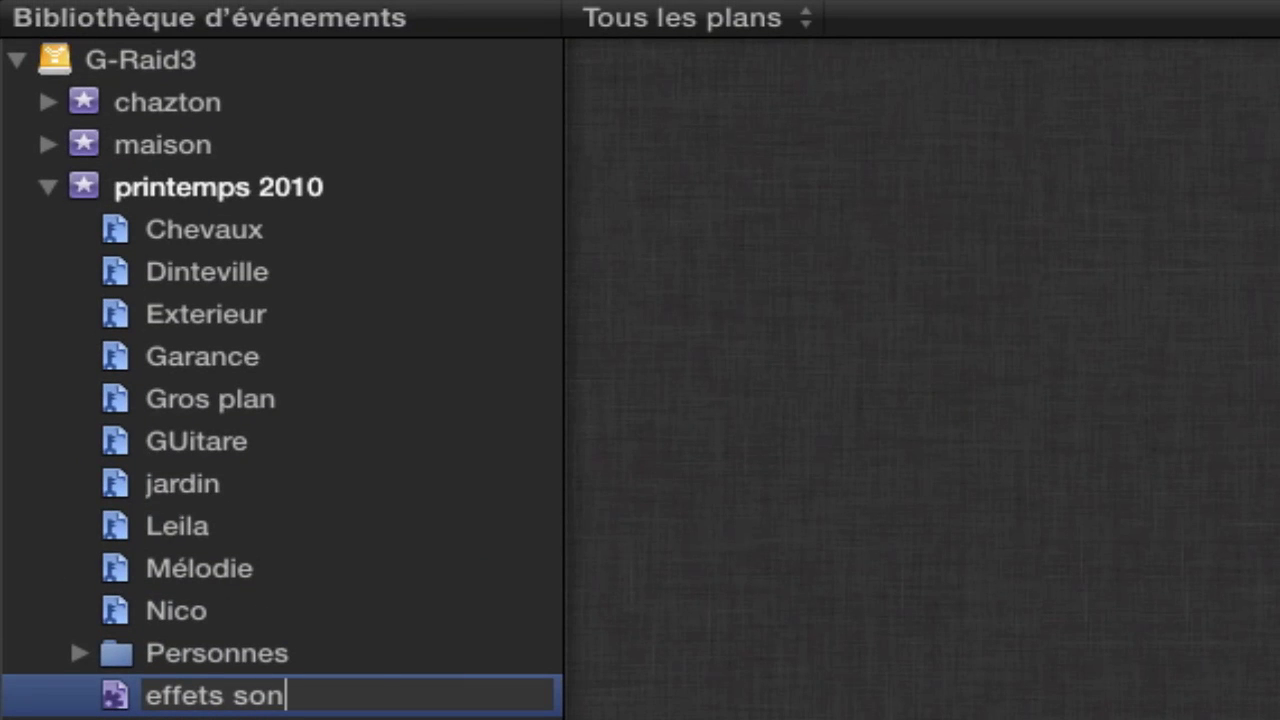
pyautogui.press('Return')
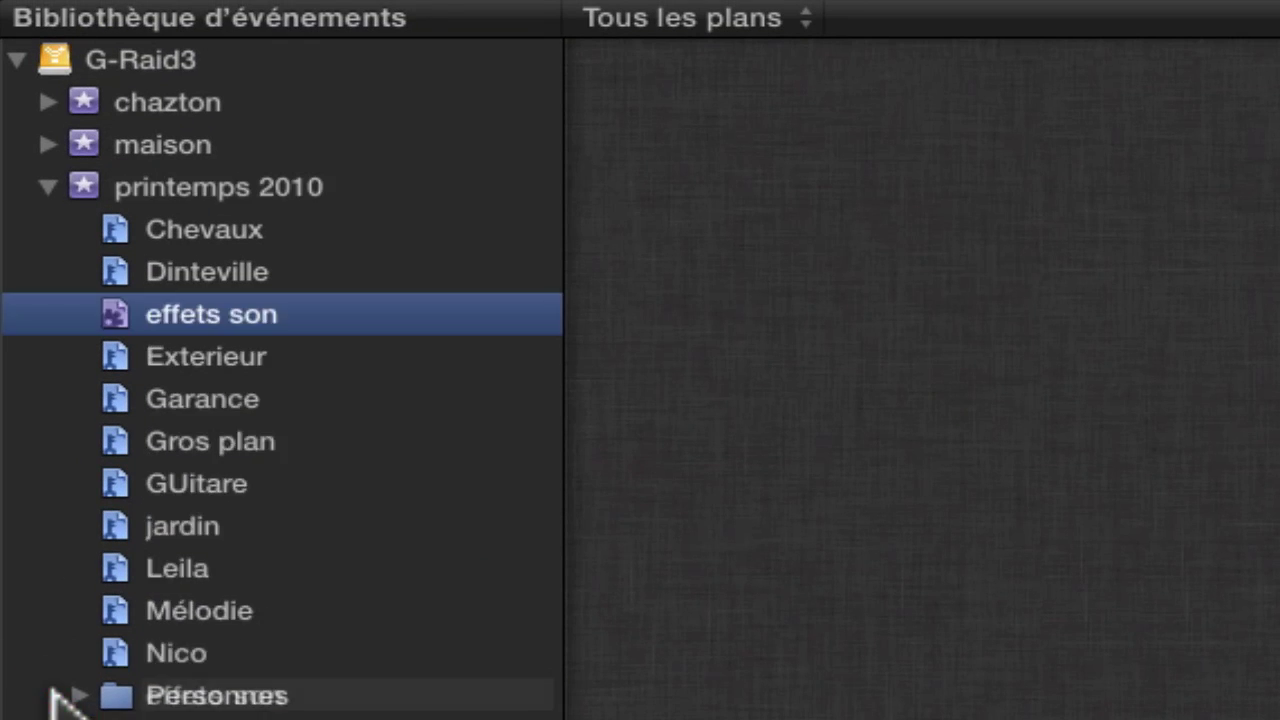
# Step: Give effets son a Type de support rule set to Audio seulement, then preview its sound clips
pyautogui.click(106, 309)
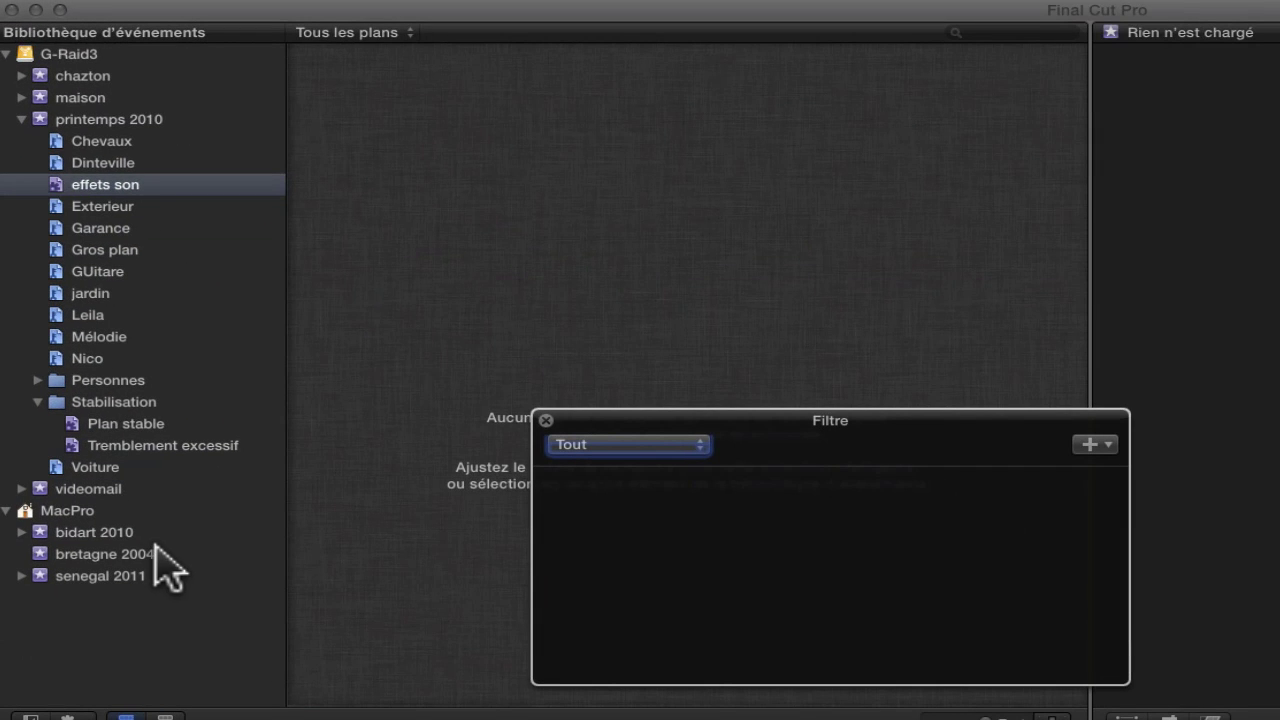
pyautogui.click(1107, 446)
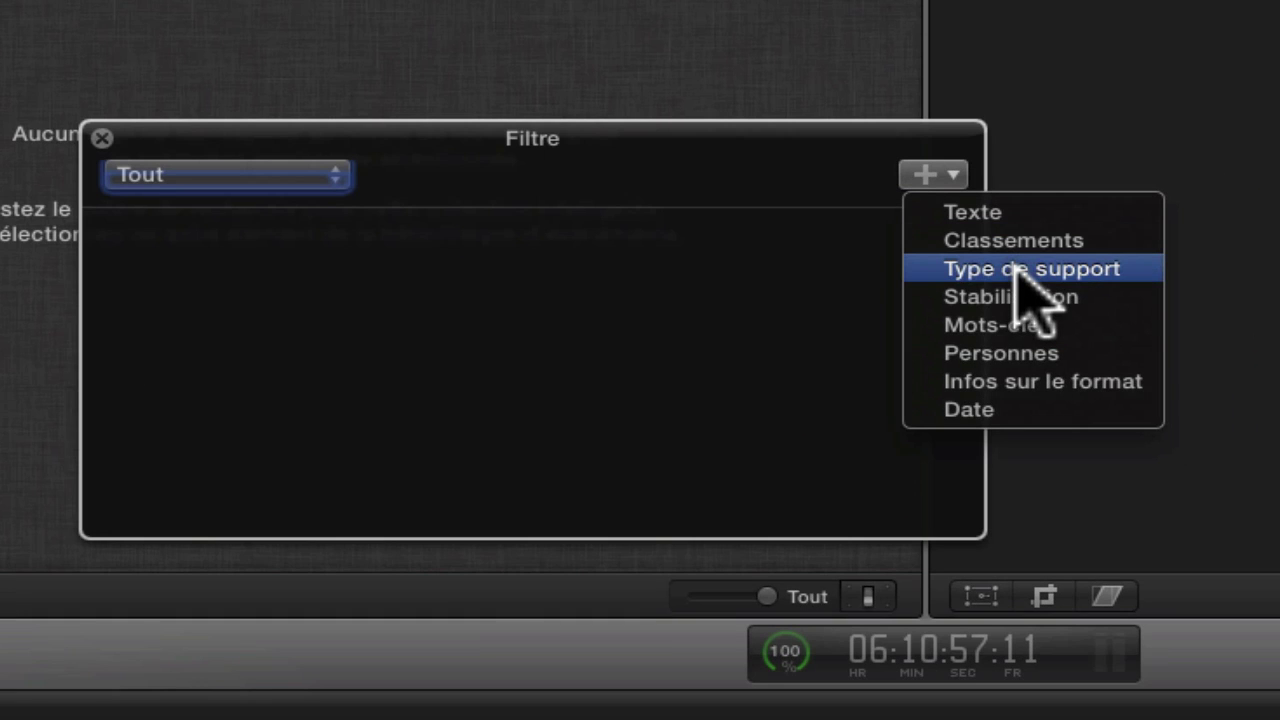
pyautogui.click(1017, 268)
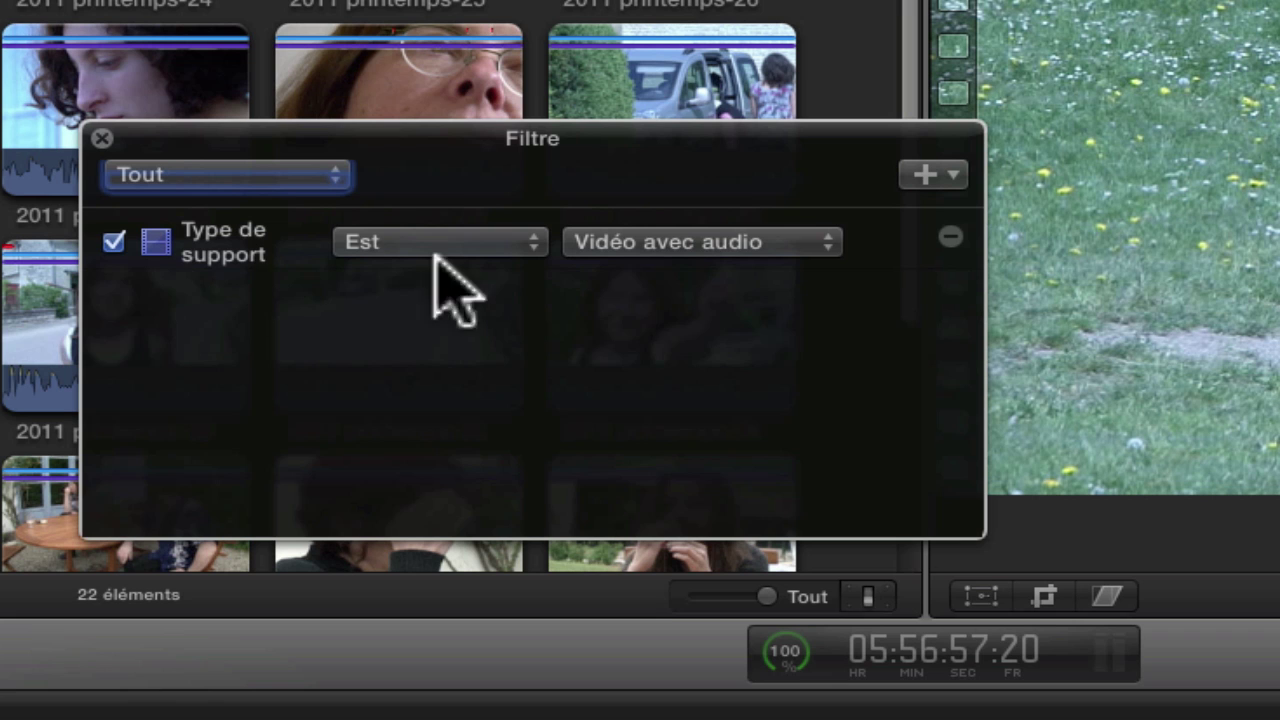
pyautogui.click(823, 240)
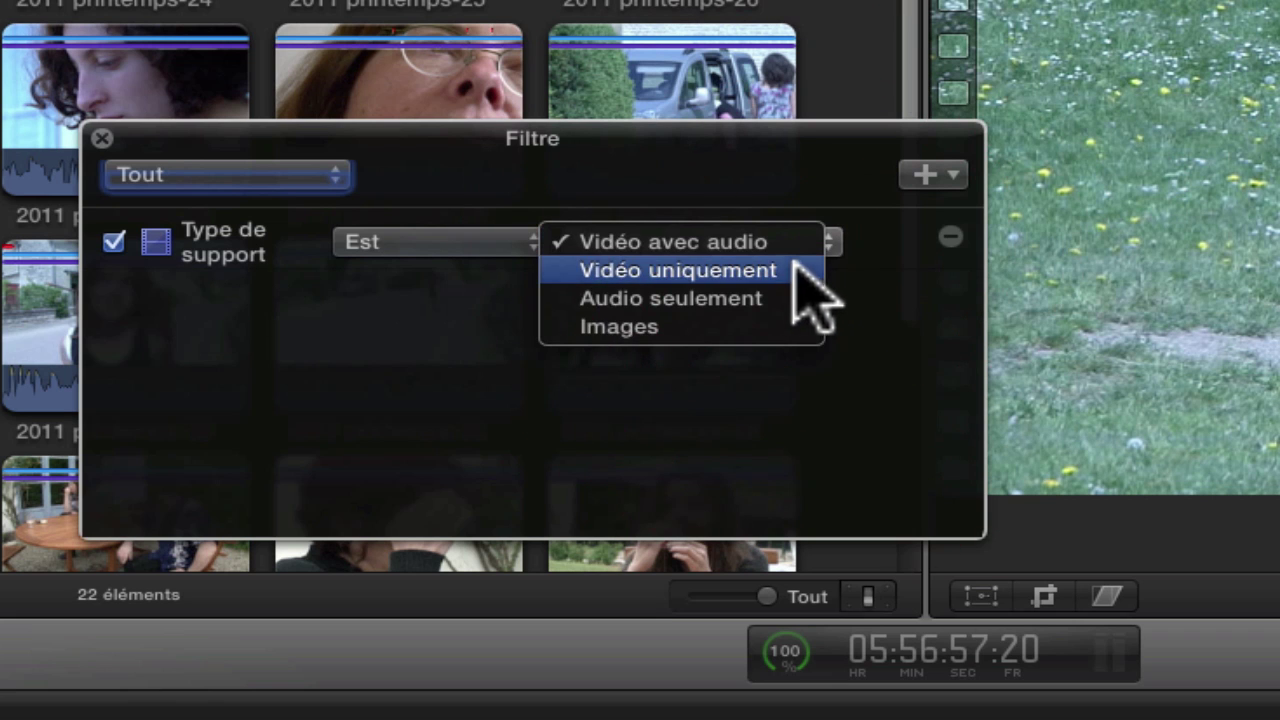
pyautogui.click(762, 298)
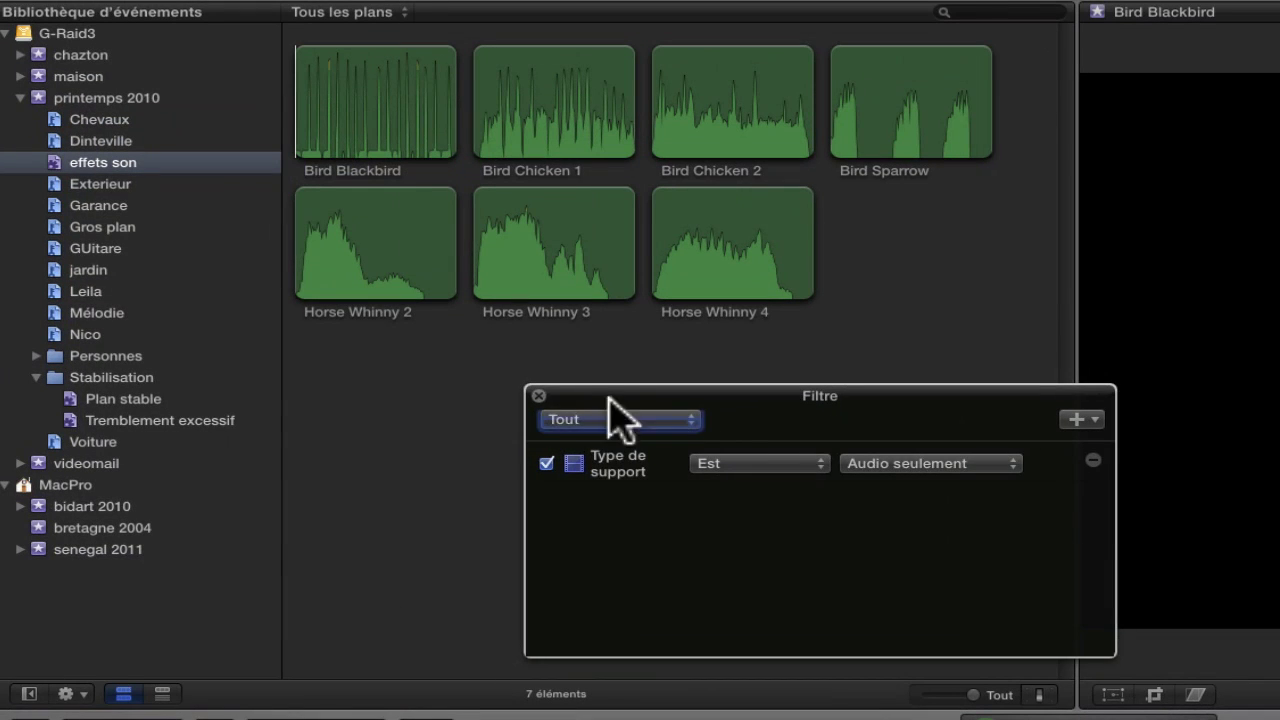
pyautogui.click(540, 402)
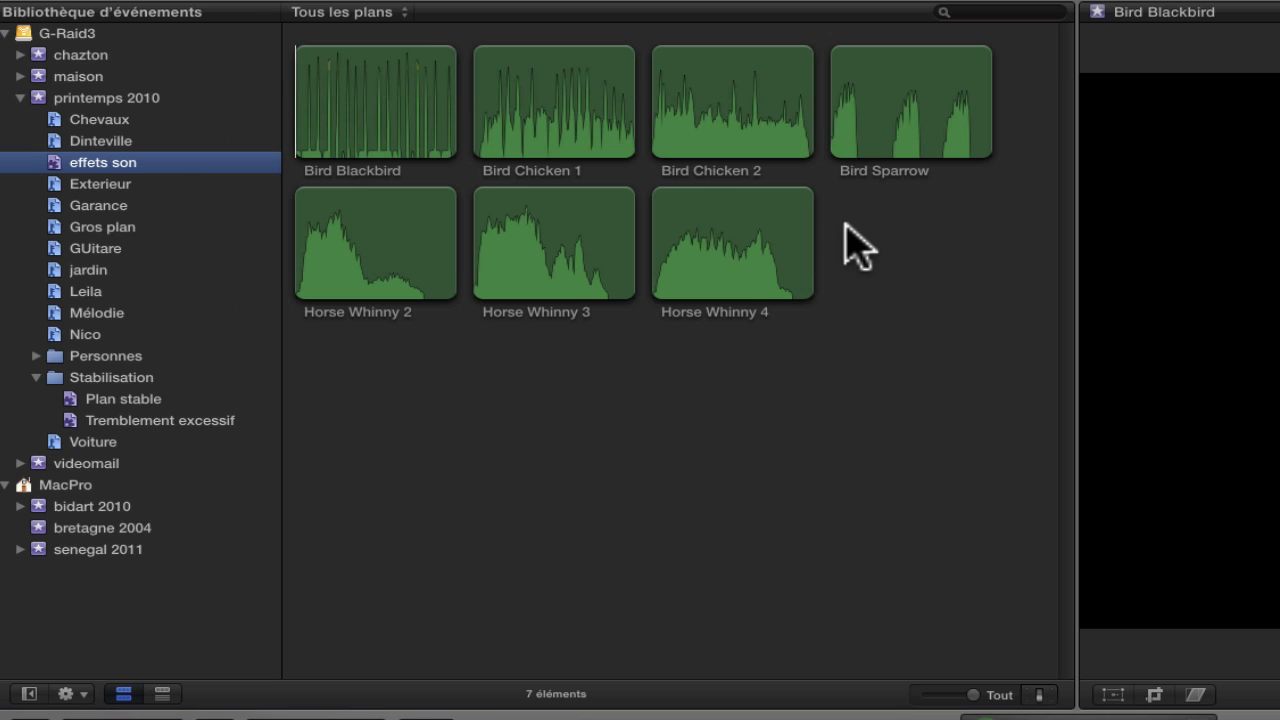
pyautogui.click(612, 295)
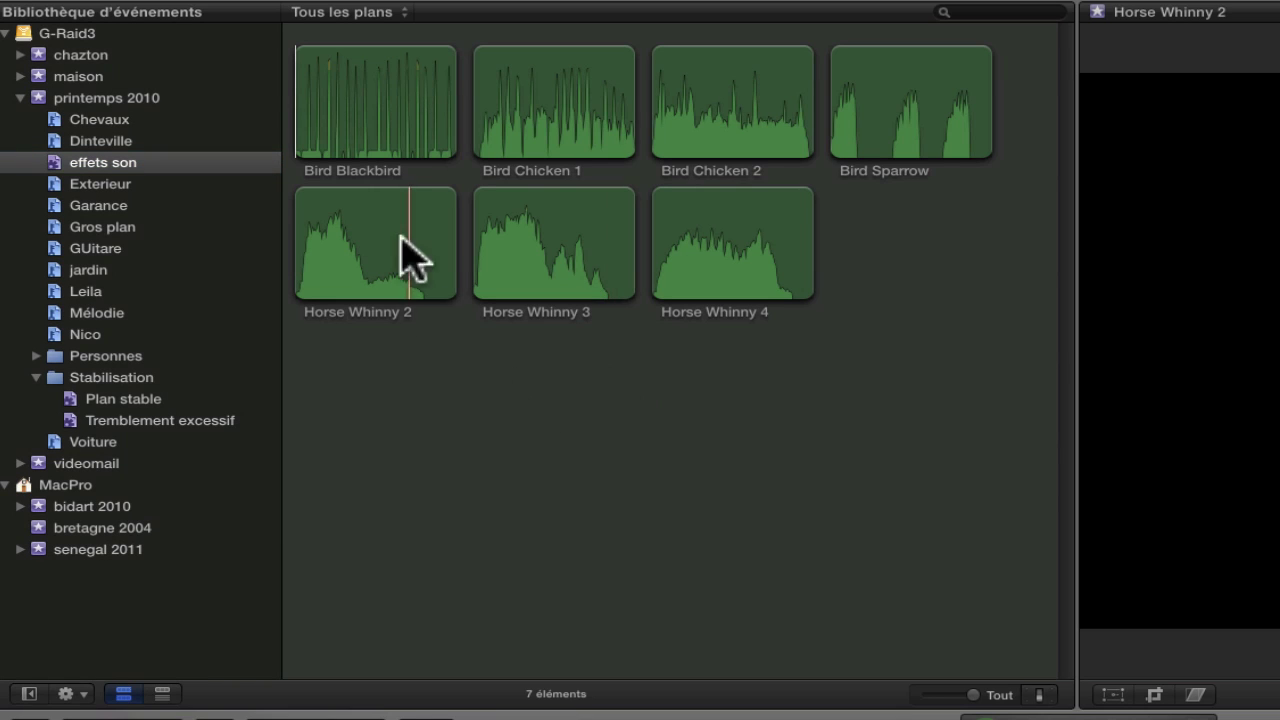
pyautogui.click(356, 155)
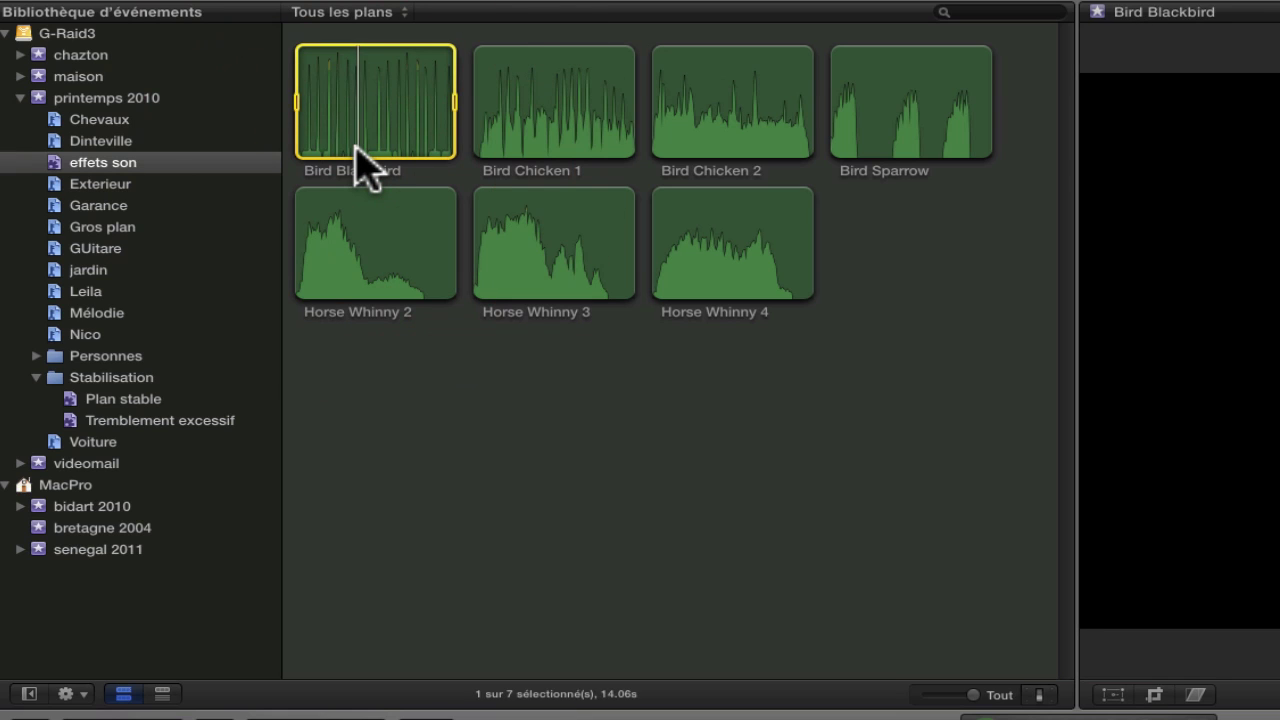